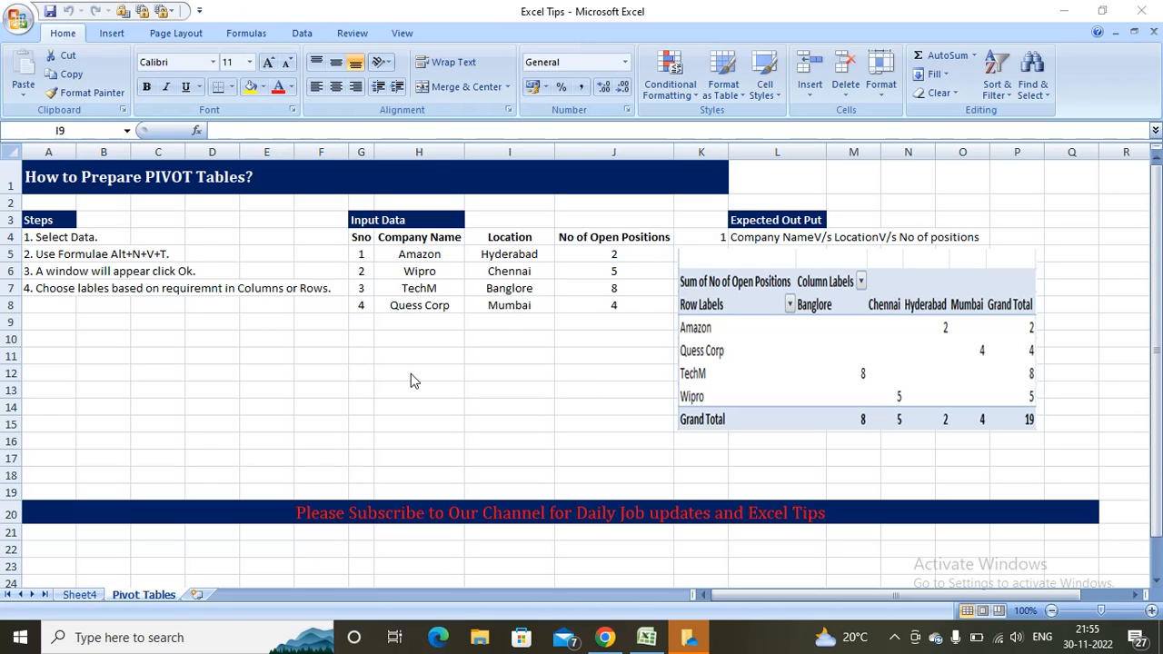
Step: Read through the four written pivot table instructions in cells A4 to A7
click(34, 220)
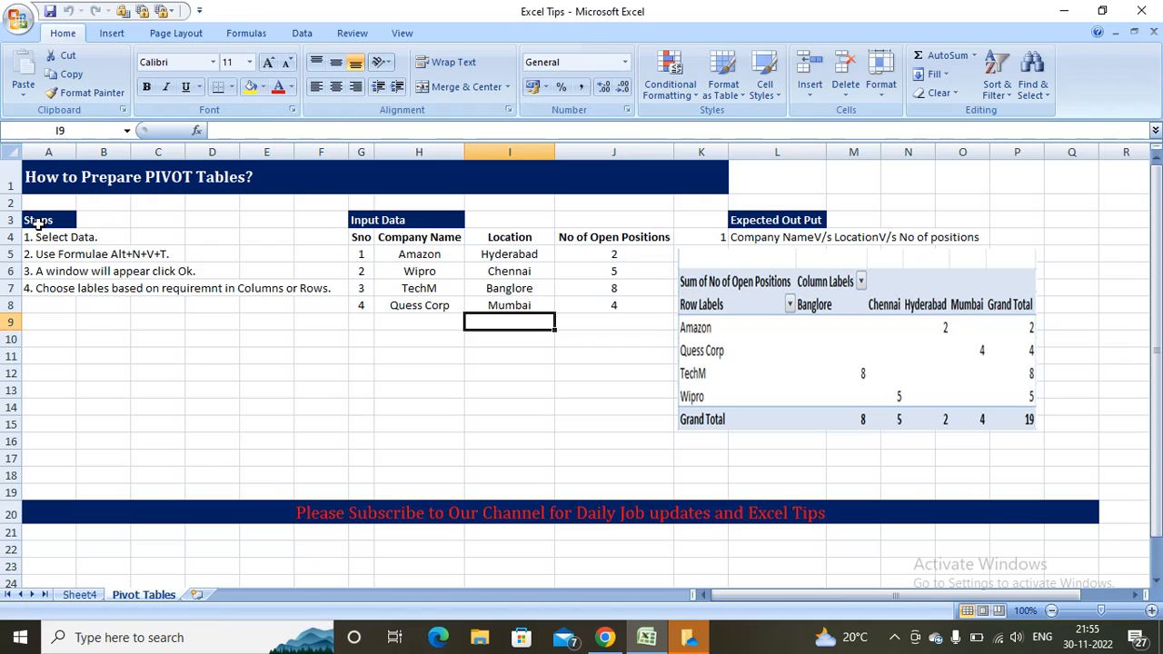
click(44, 235)
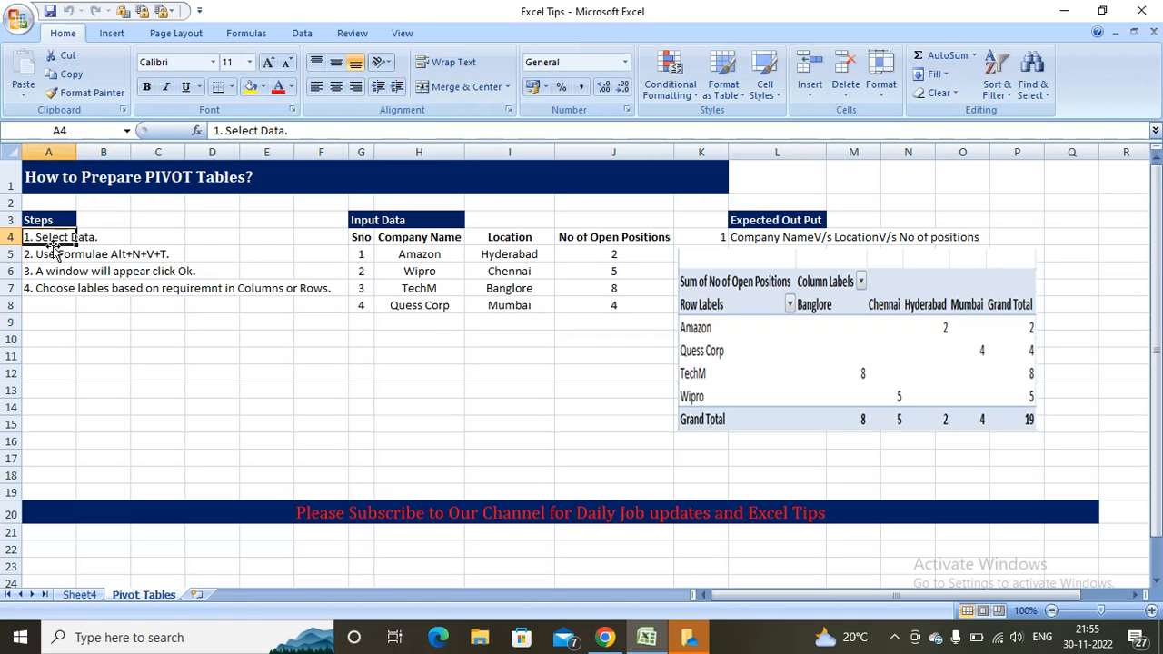
click(56, 252)
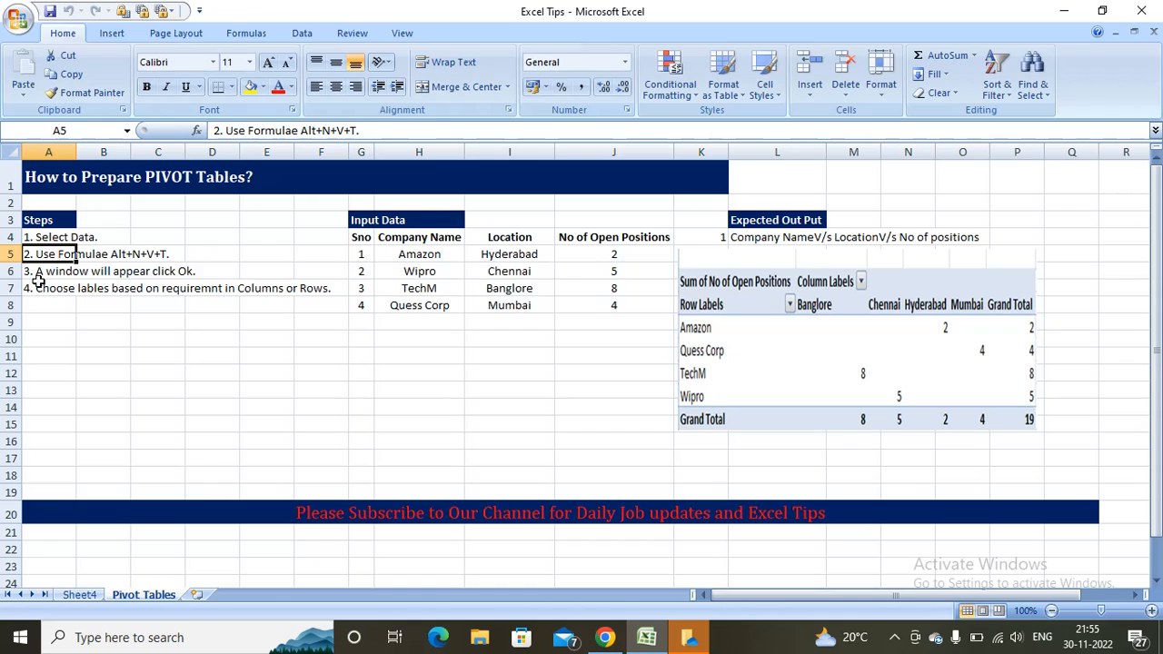
click(48, 273)
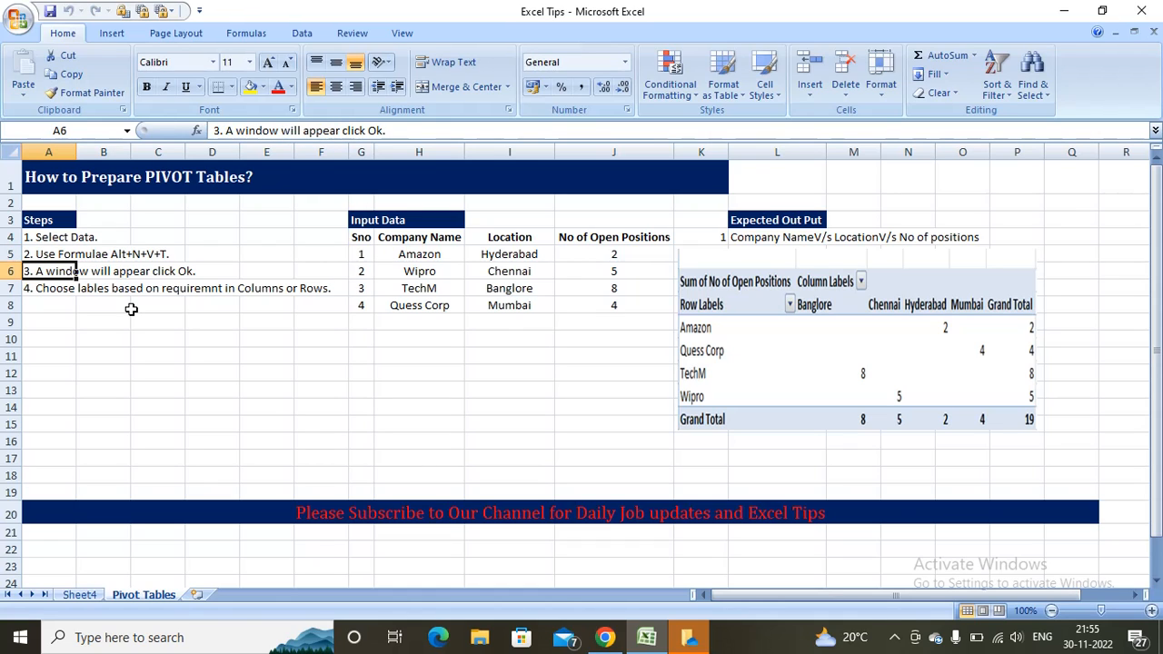
click(73, 303)
click(69, 289)
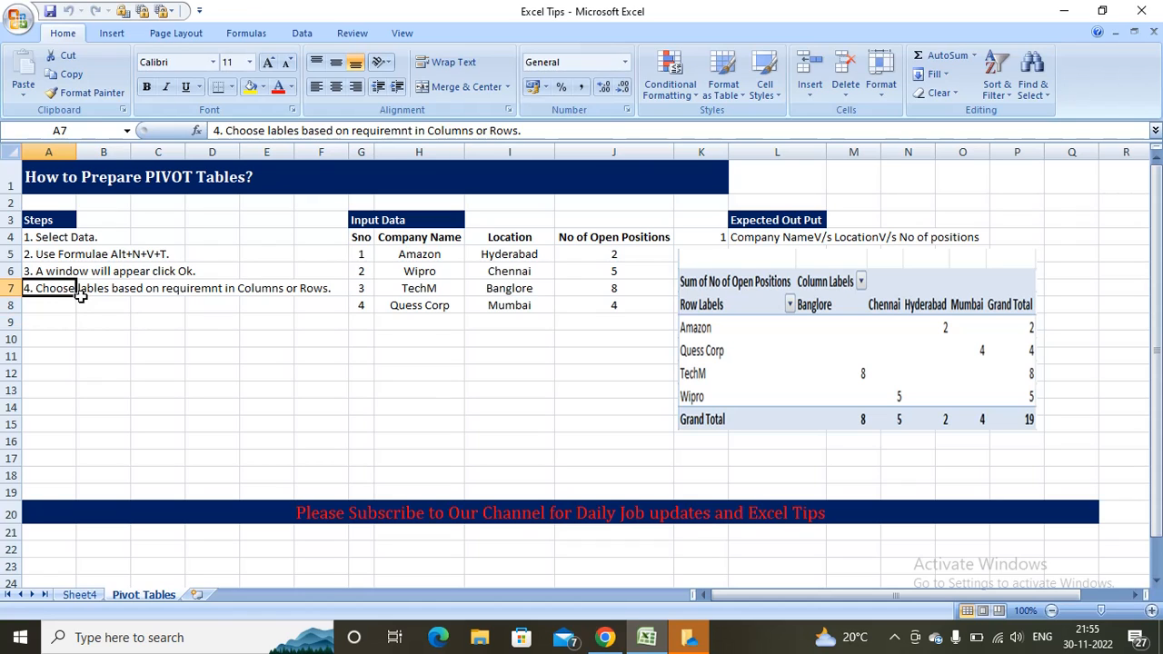
click(68, 254)
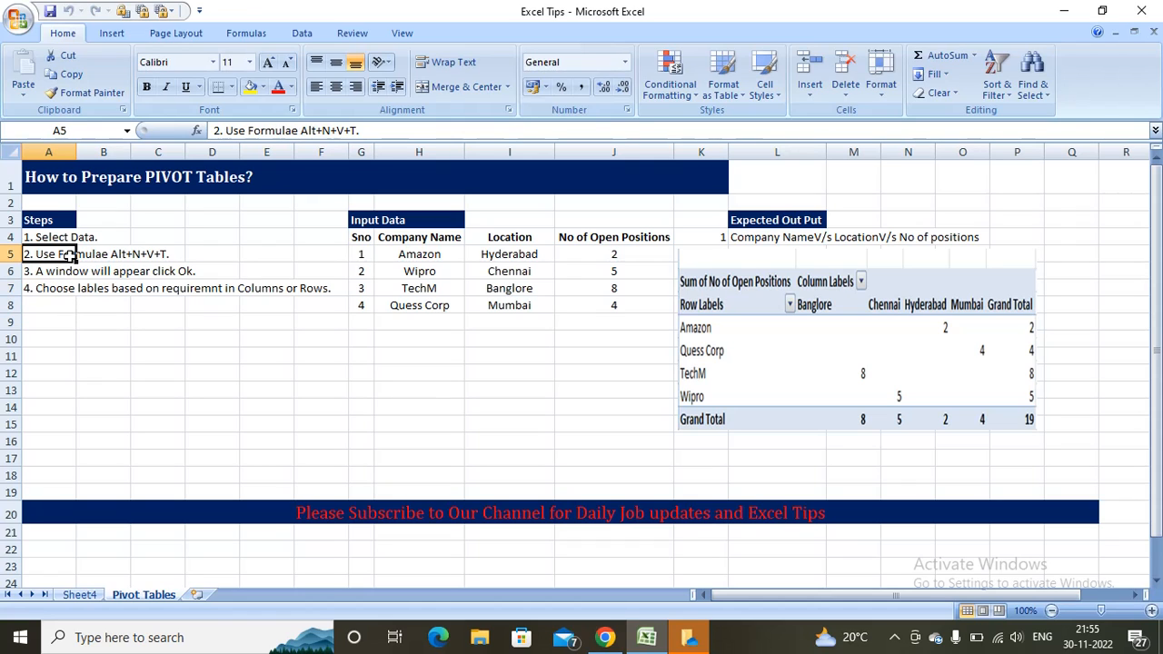
click(6, 254)
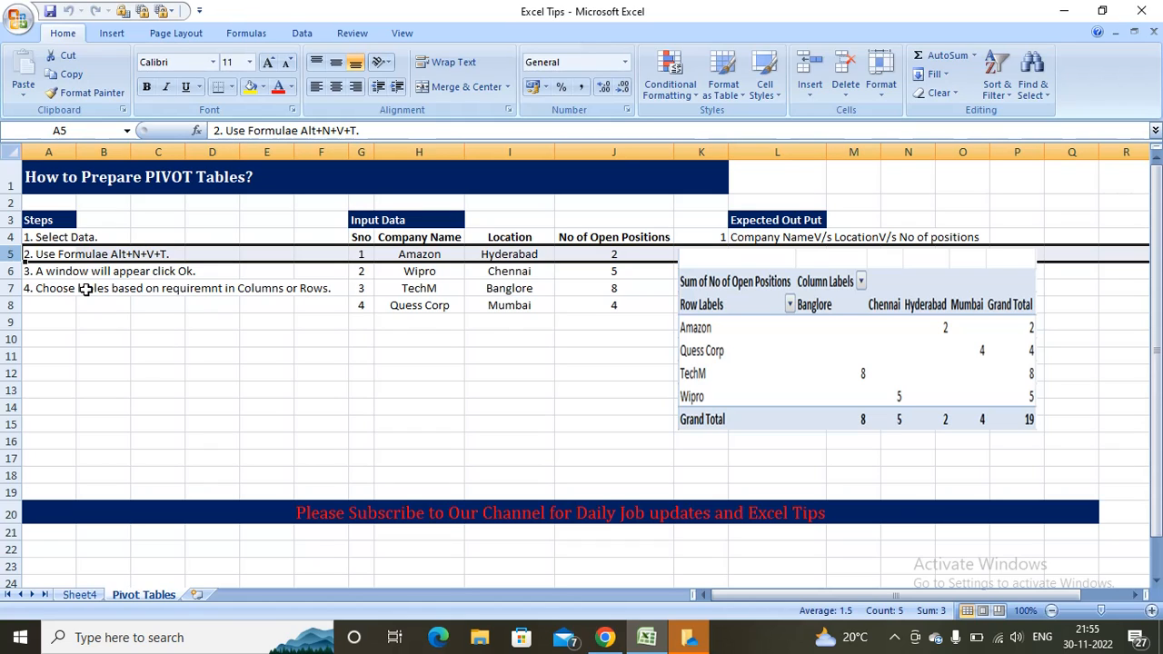
click(226, 356)
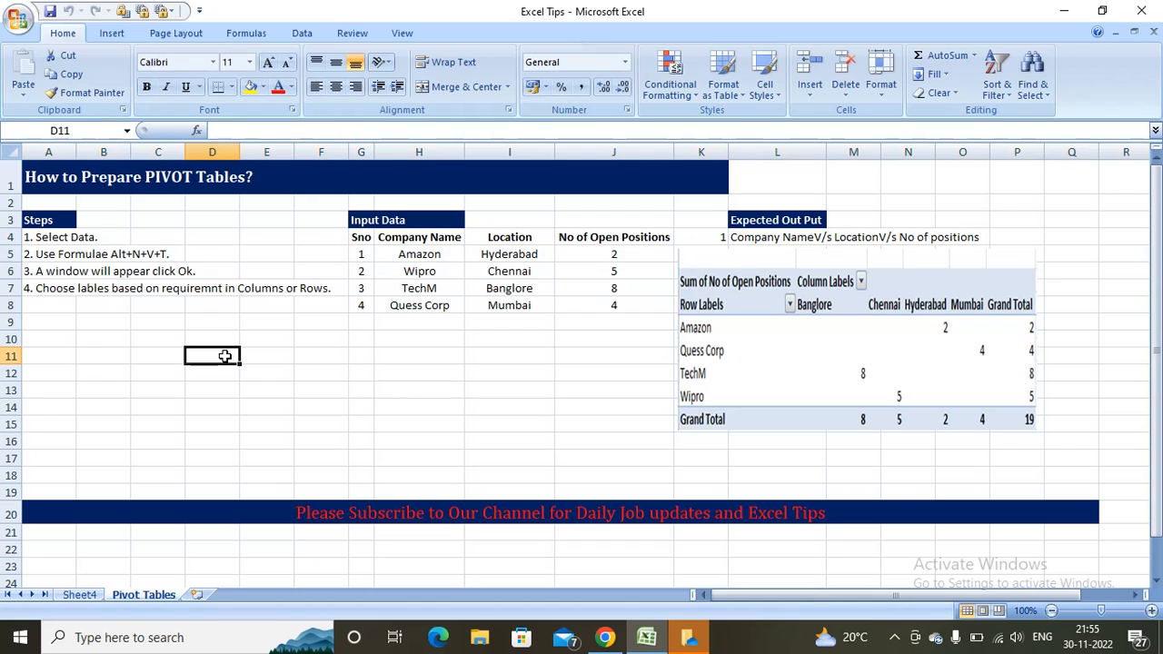
click(69, 254)
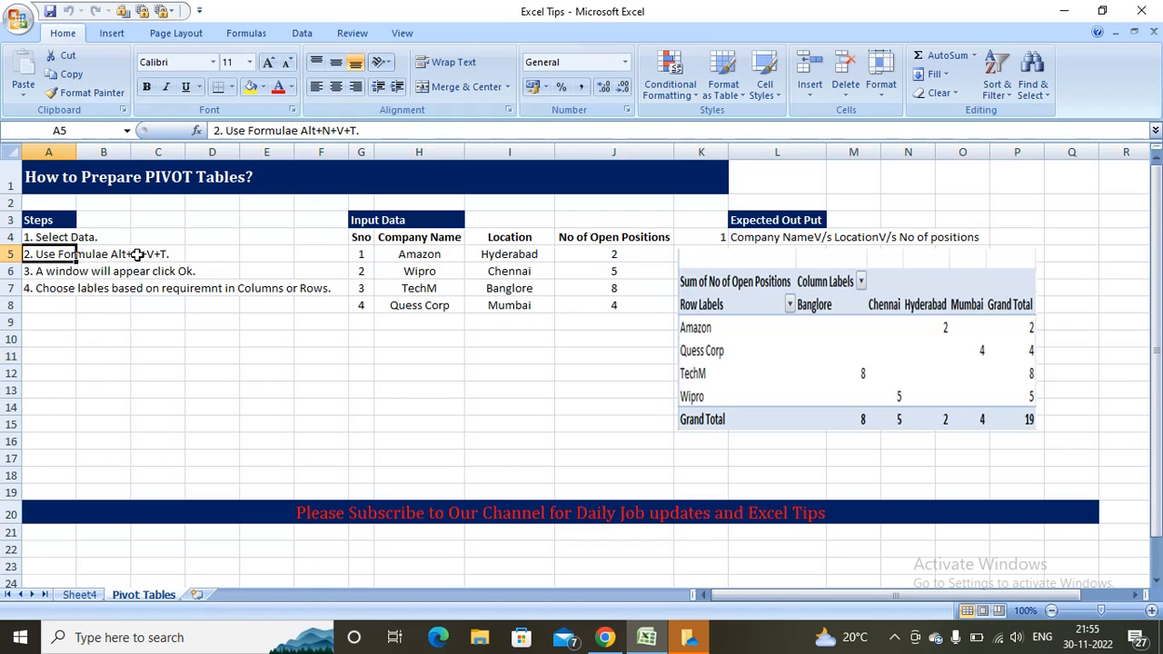
click(269, 370)
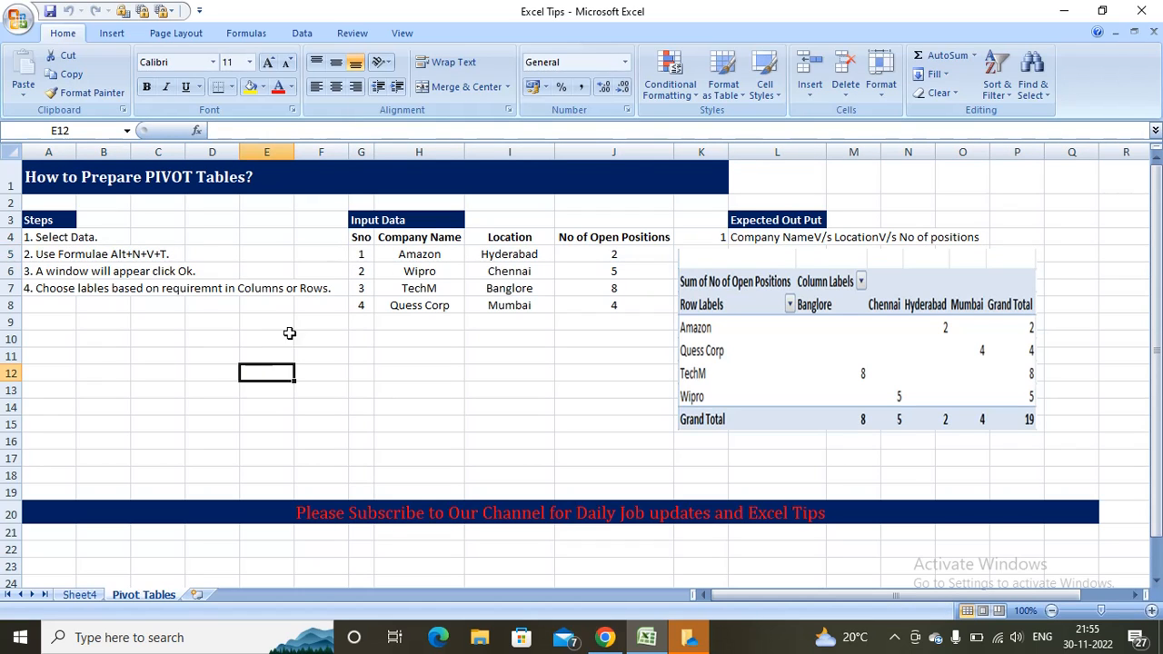
Step: Examine the input data's header row, going over the Sno, Company Name and Location headings
click(367, 240)
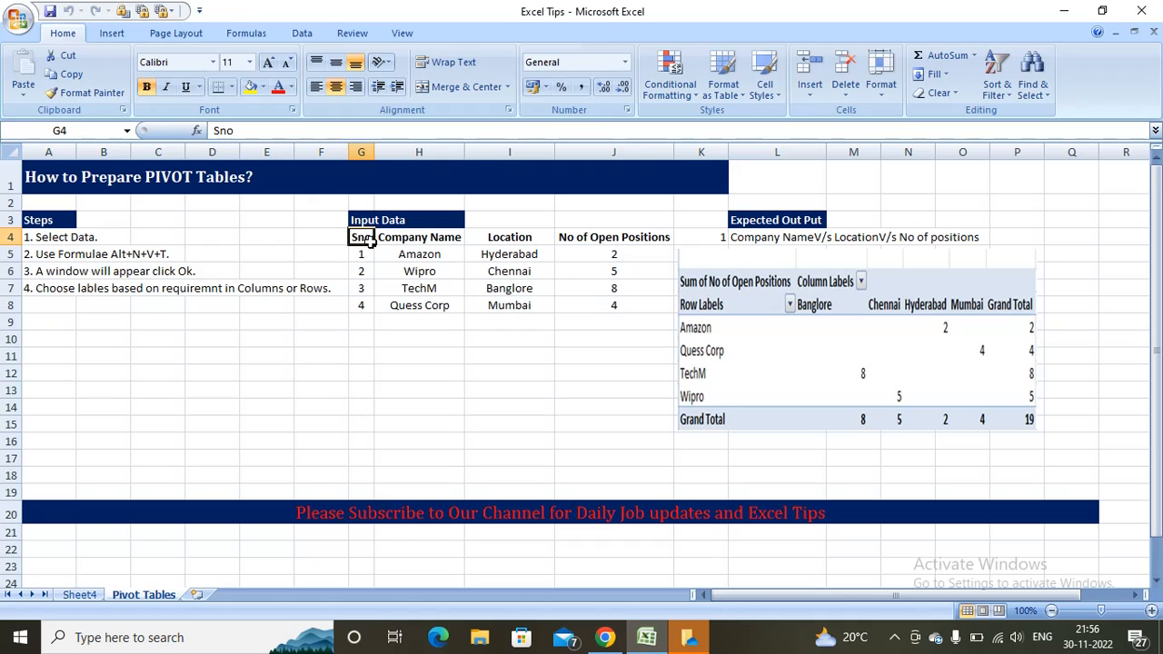
key(Right)
key(Right)
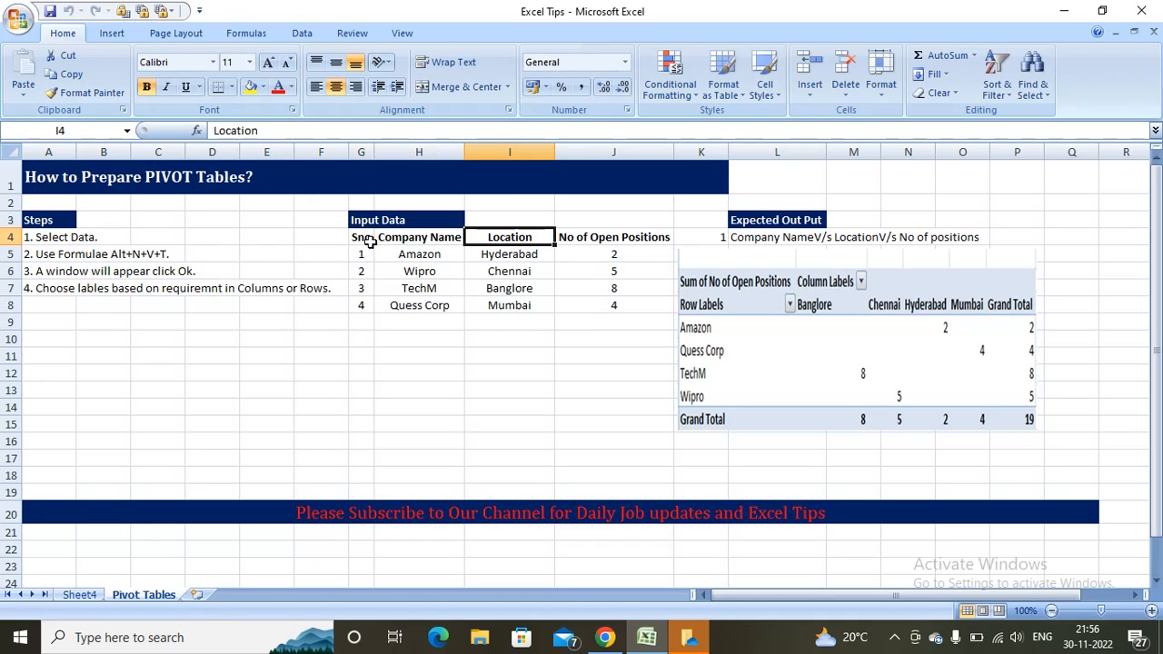
key(Left)
key(Left)
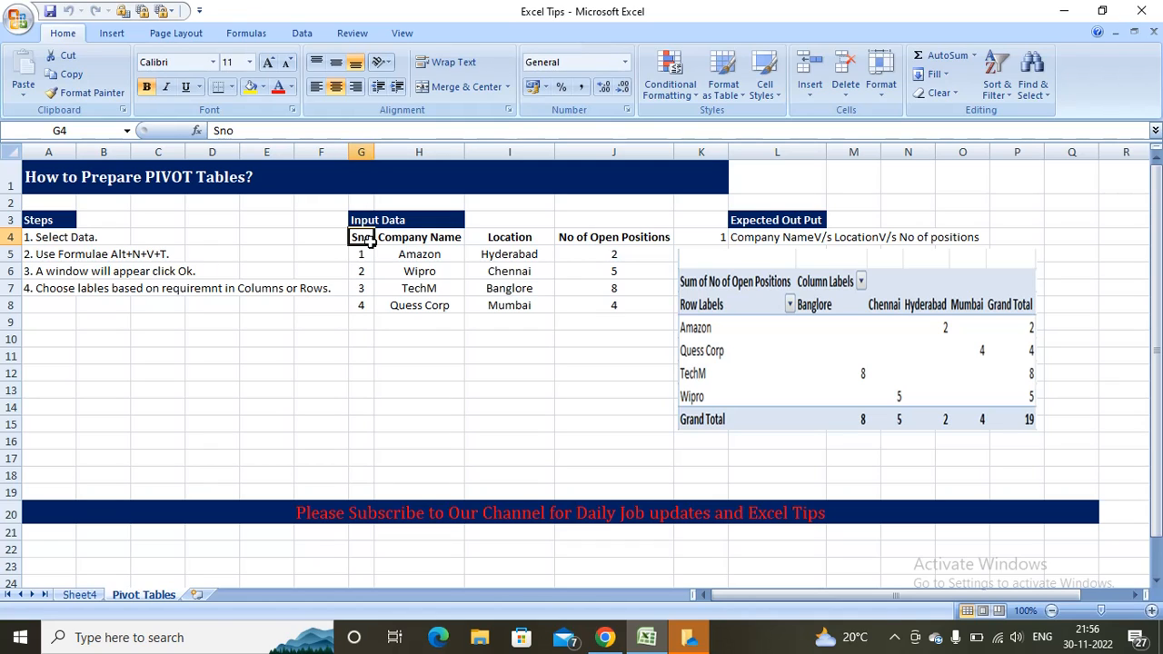
key(Right)
key(Left)
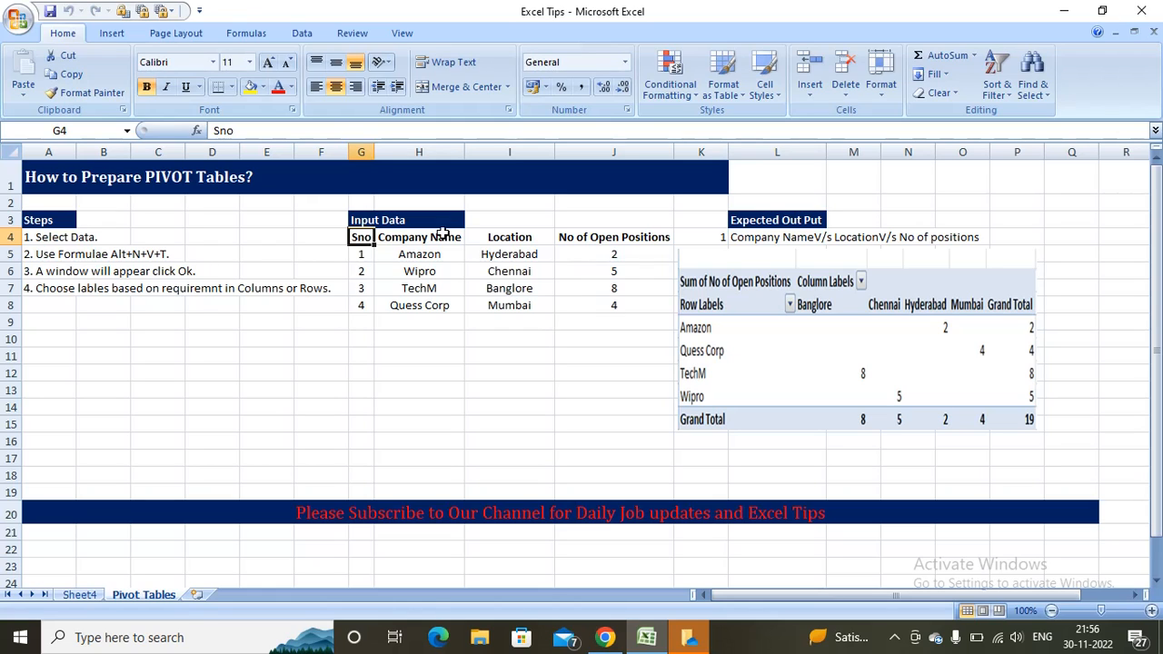
click(406, 237)
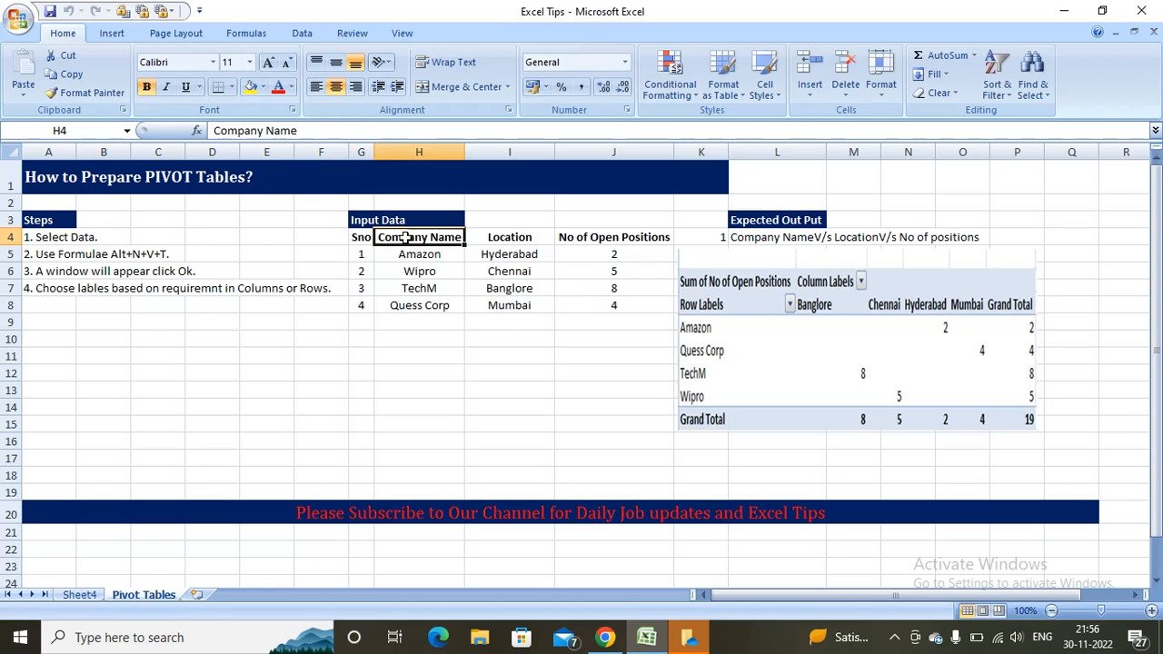
key(Left)
click(406, 238)
key(Left)
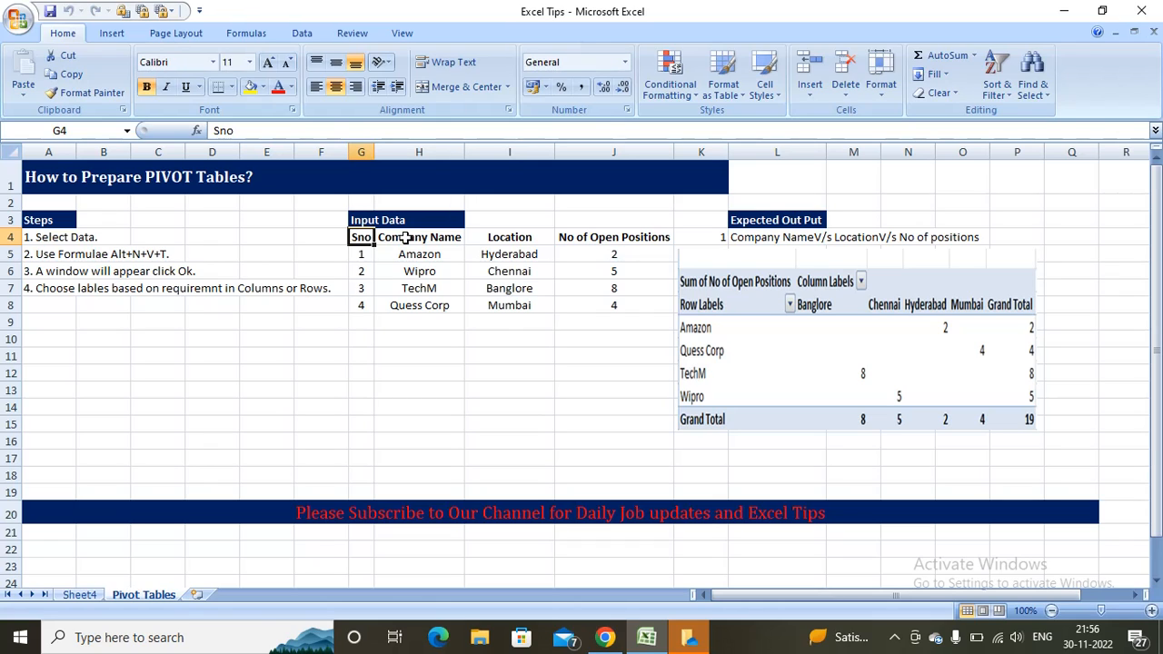
key(Right)
key(Right)
key(Right)
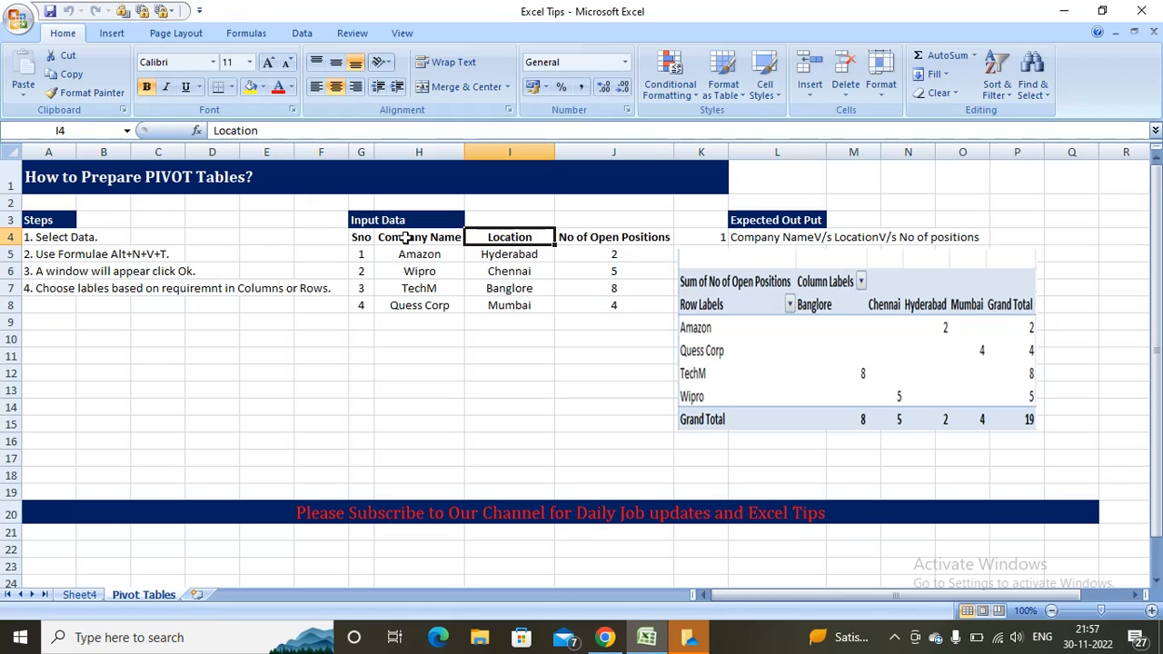
key(Left)
key(Left)
key(Left)
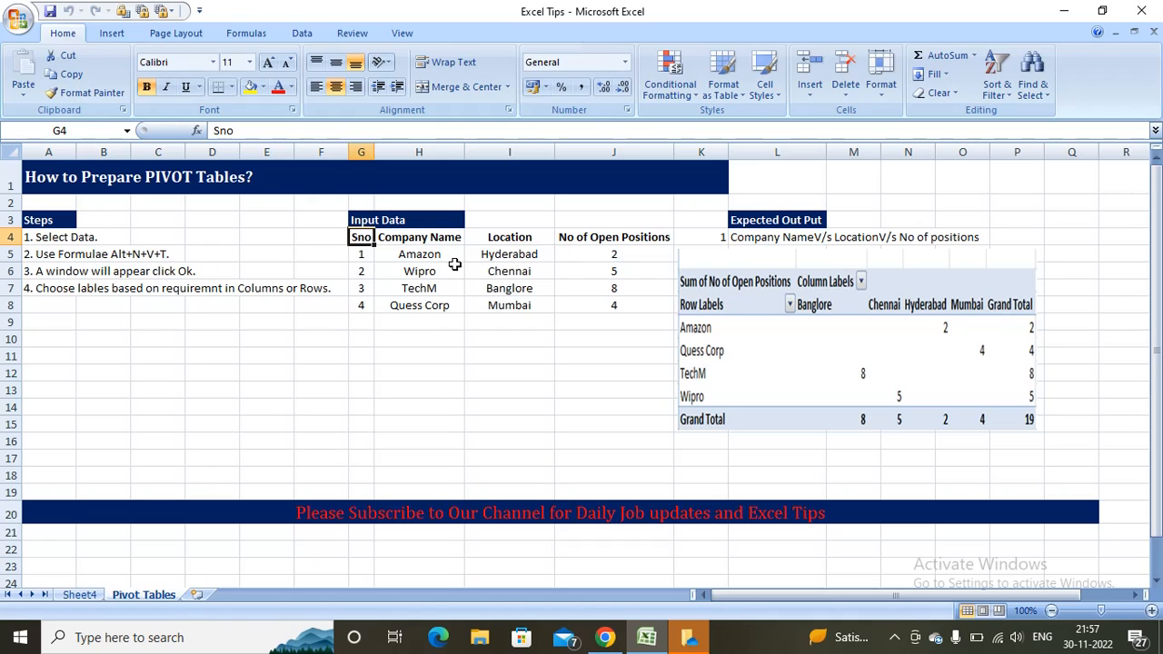
Step: Create a pivot table on a new worksheet from the input data range G4:J8, headers included
key(shift+Right)
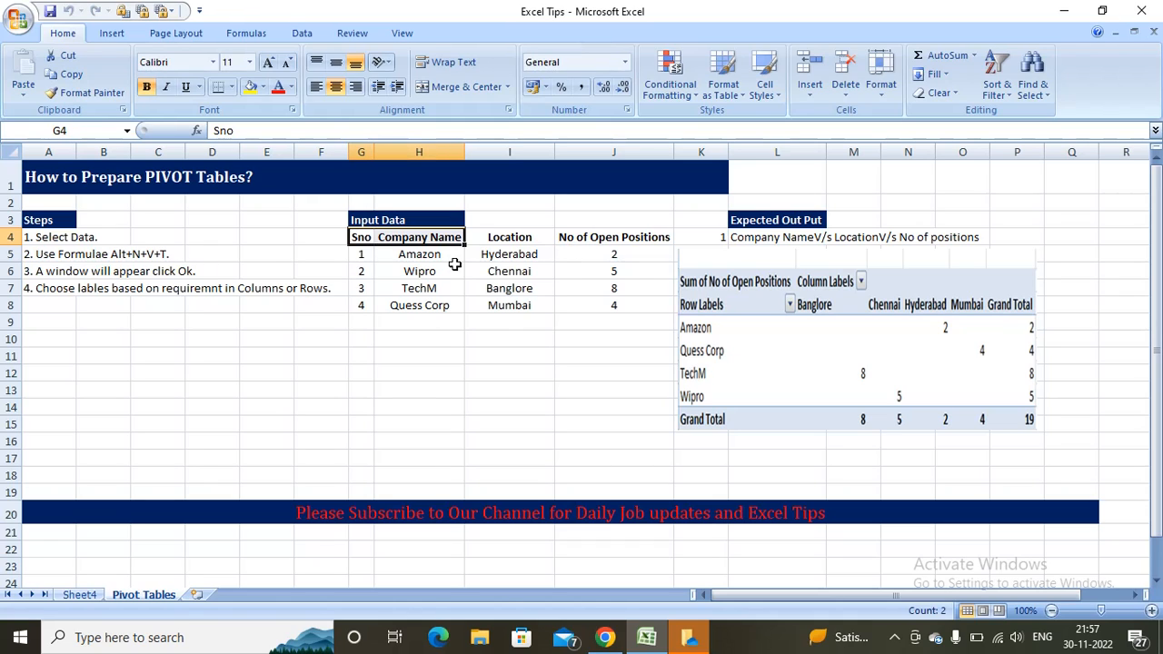
key(shift+Right)
key(shift+Right)
key(shift+Down)
key(shift+Down)
key(shift+Down)
key(shift+Down)
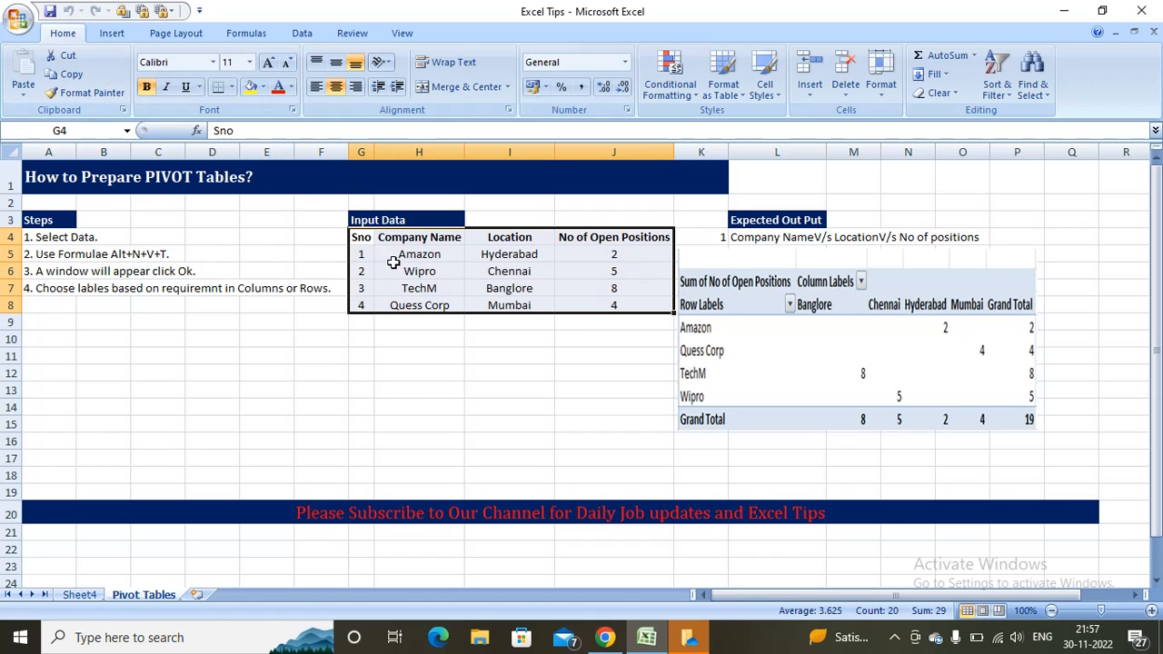
click(111, 33)
click(30, 65)
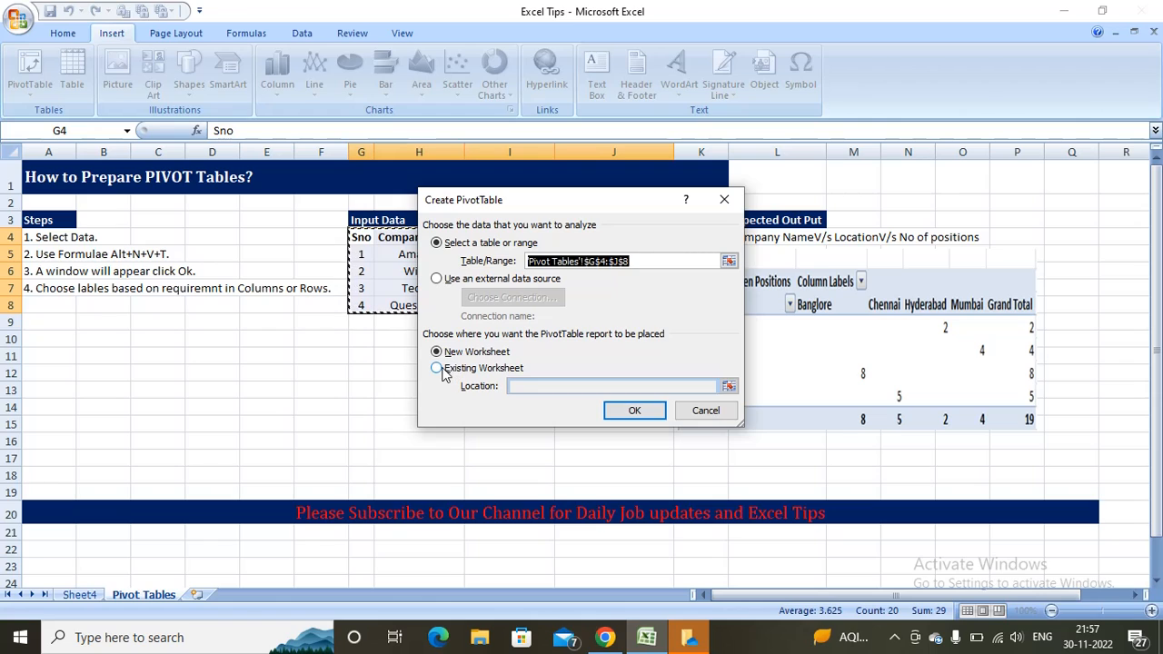
click(443, 372)
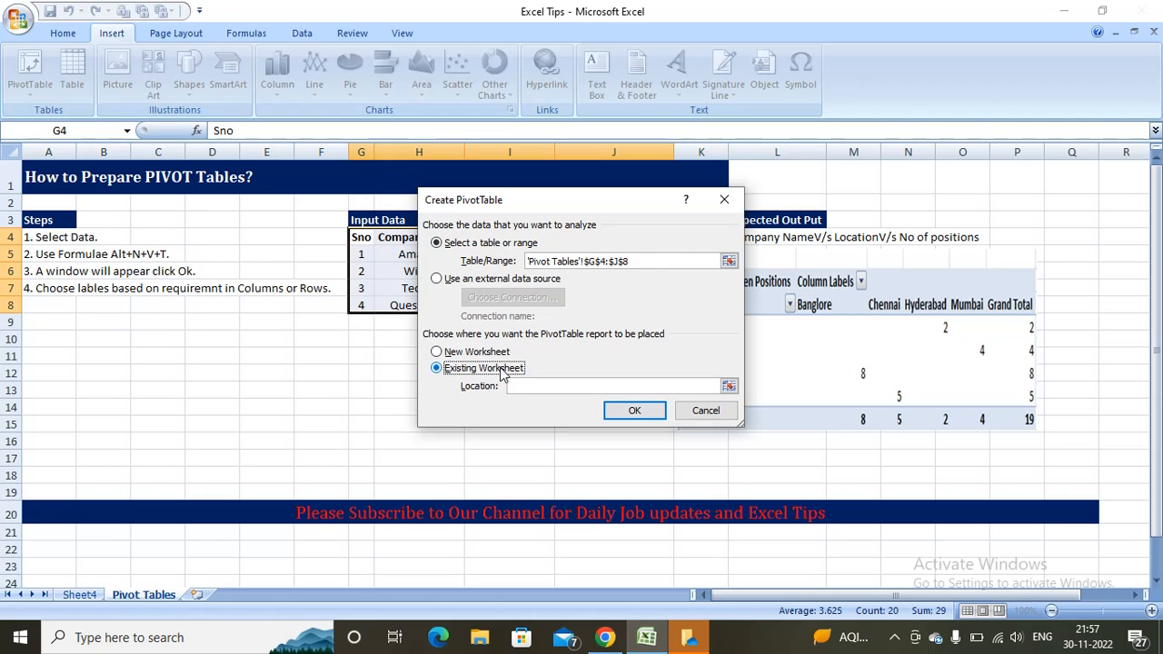
click(437, 353)
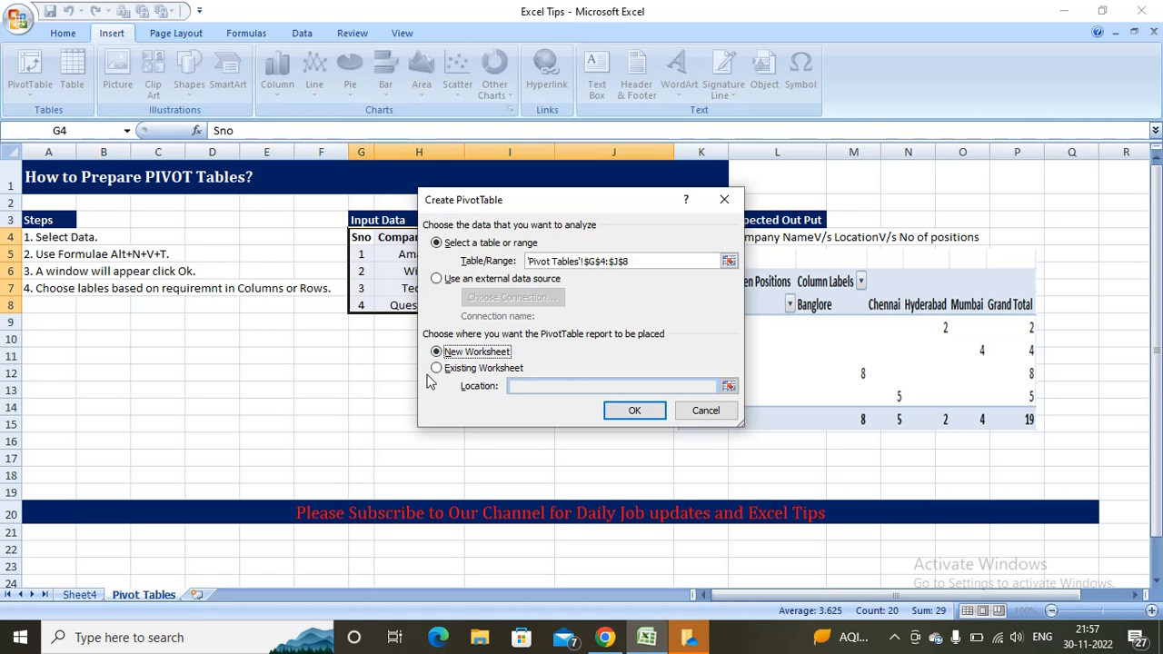
click(631, 416)
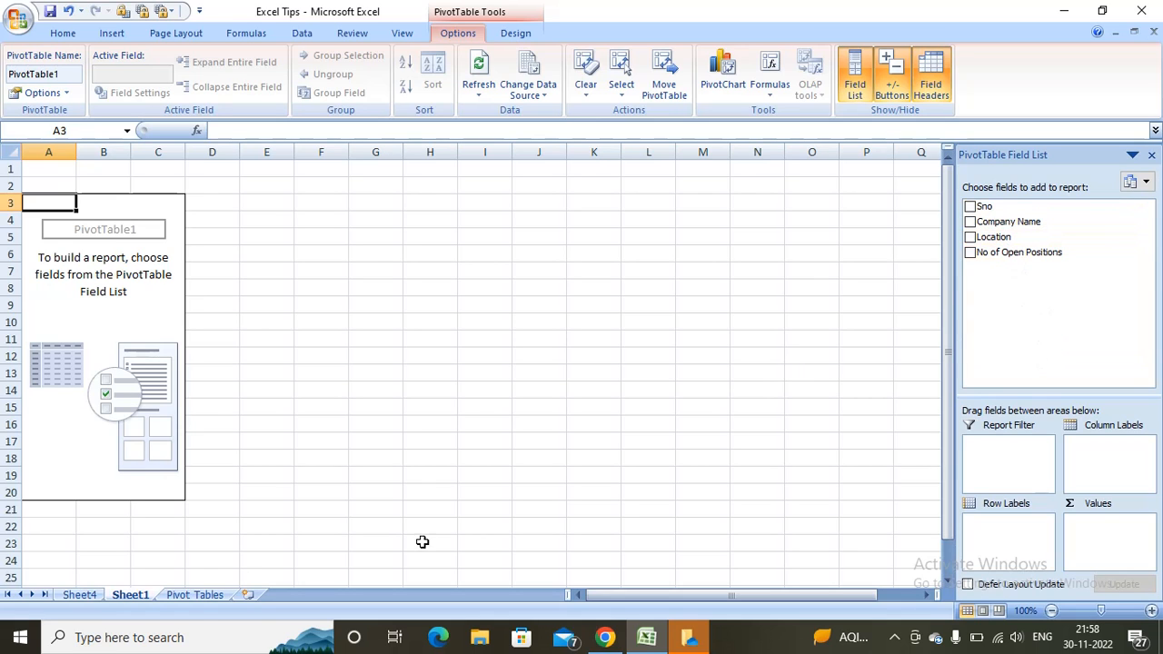
Step: Check the existing pivot on Sheet4, and lay out Sheet1's pivot with Company Name in rows, Location in columns and No of Open Positions as values
click(216, 595)
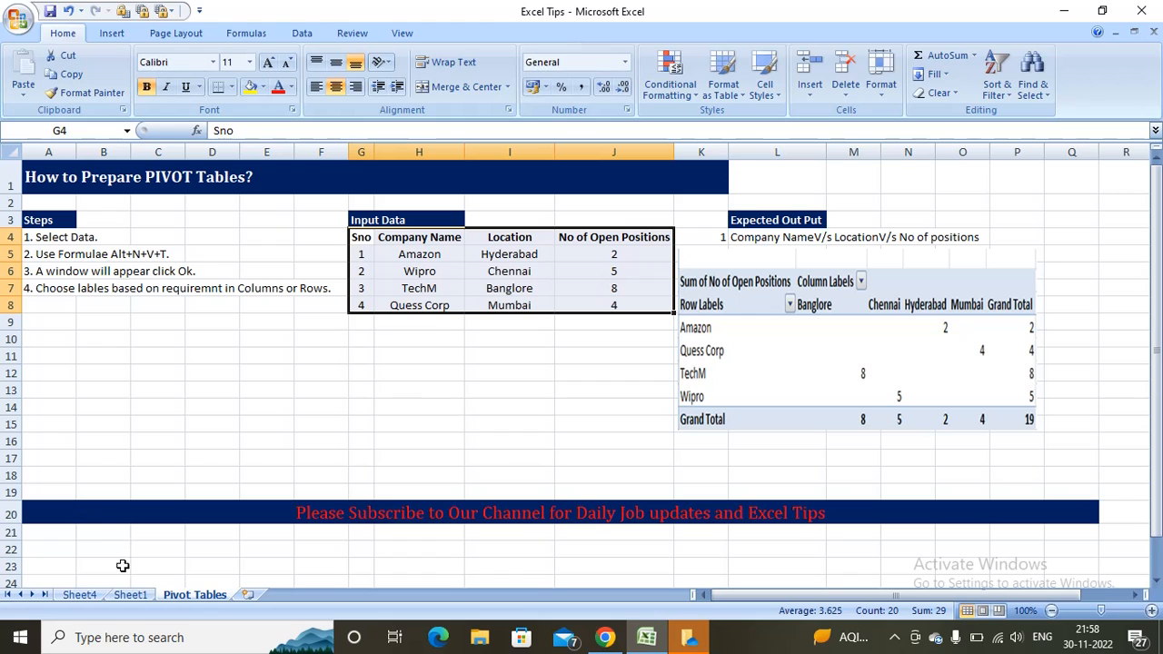
click(79, 594)
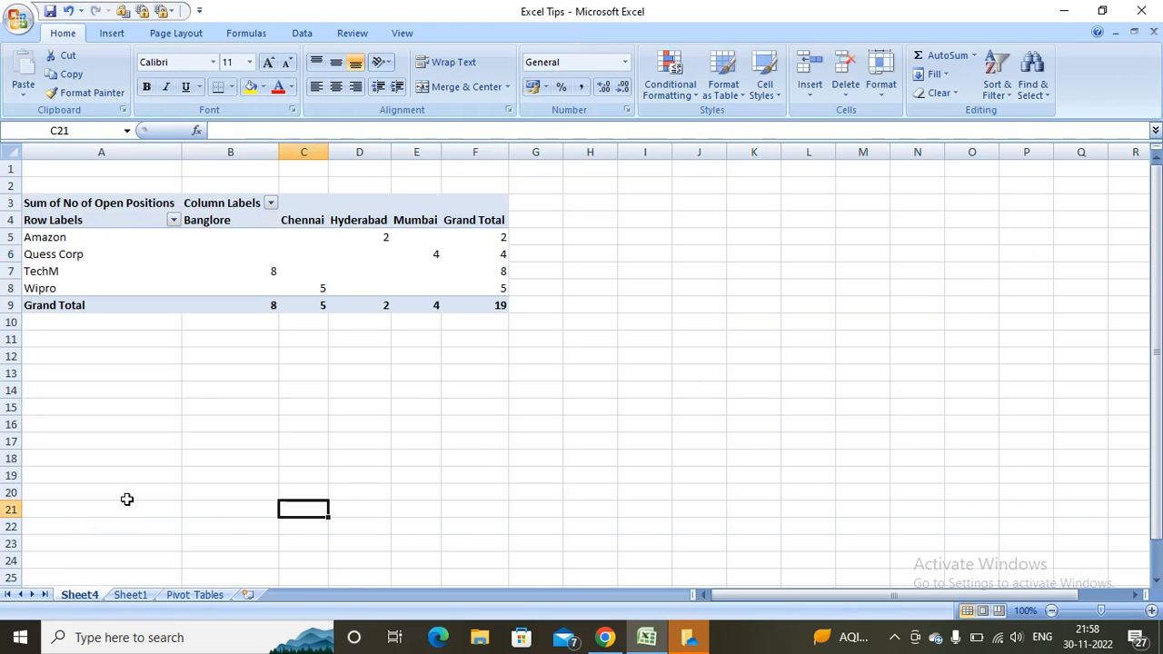
click(135, 592)
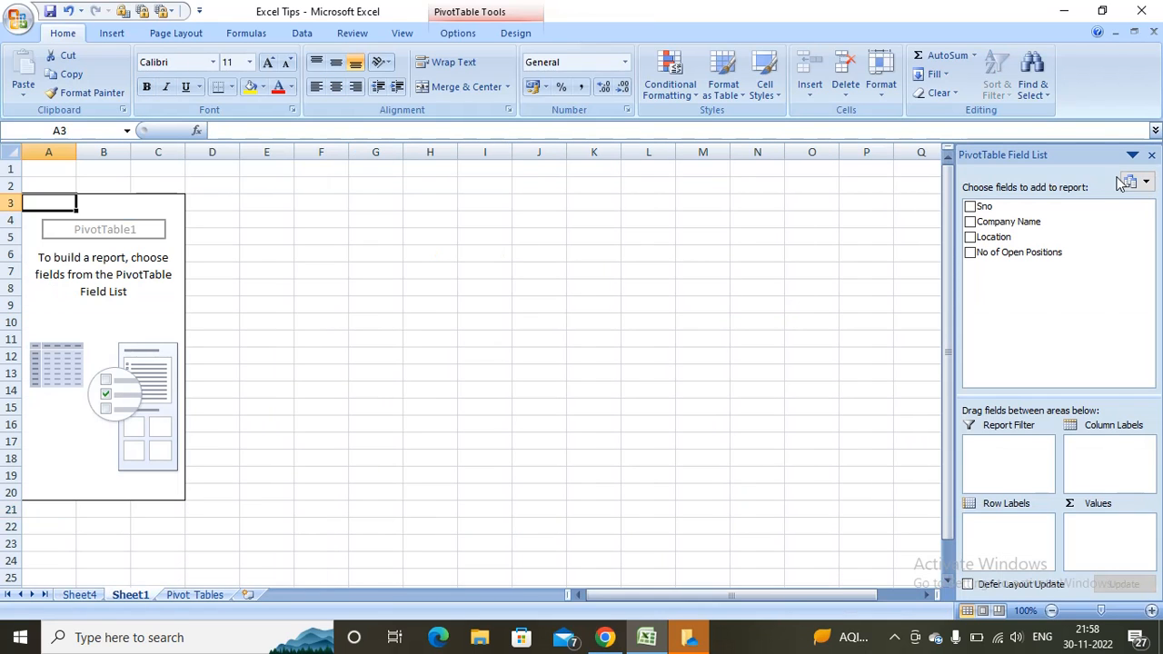
click(970, 224)
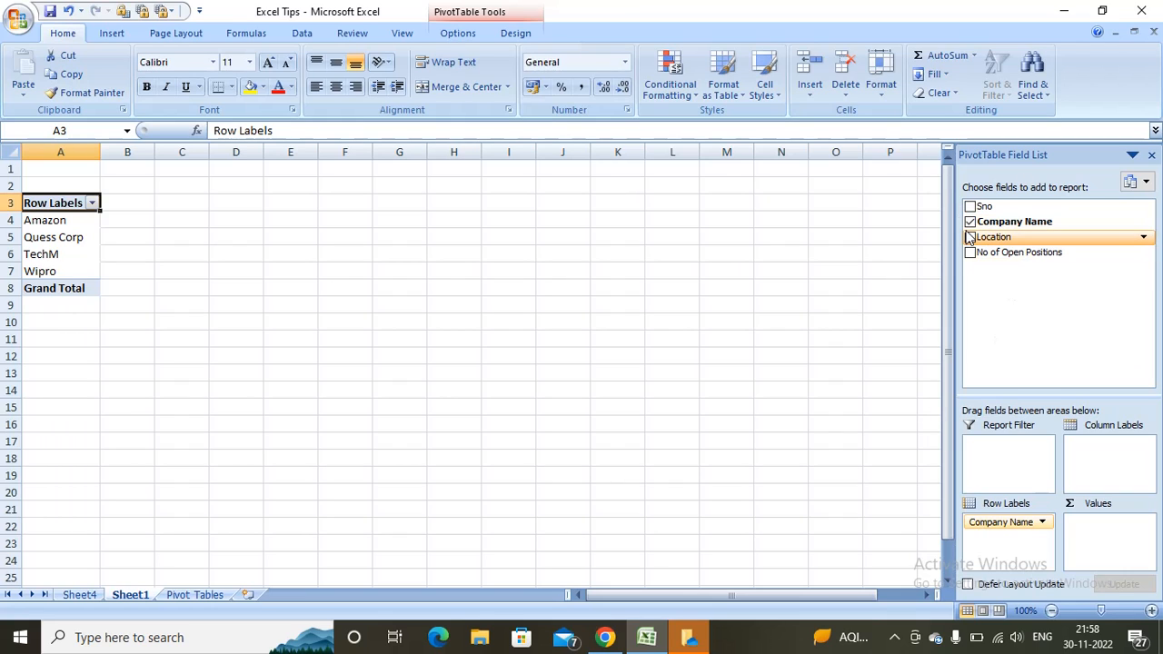
click(970, 237)
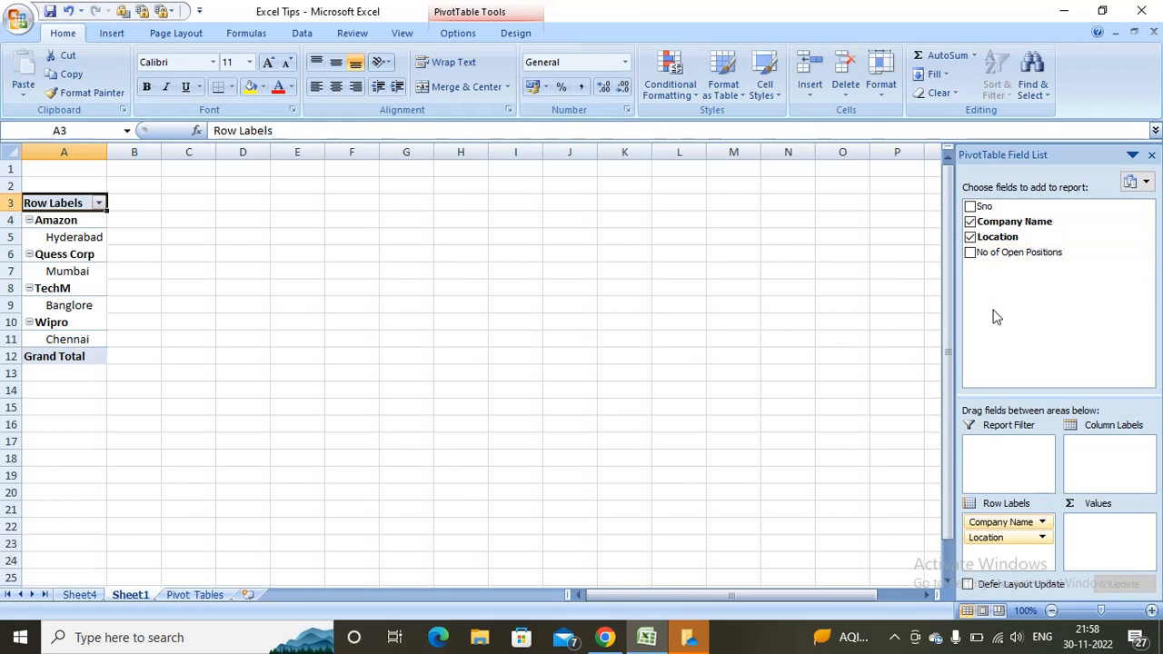
click(970, 253)
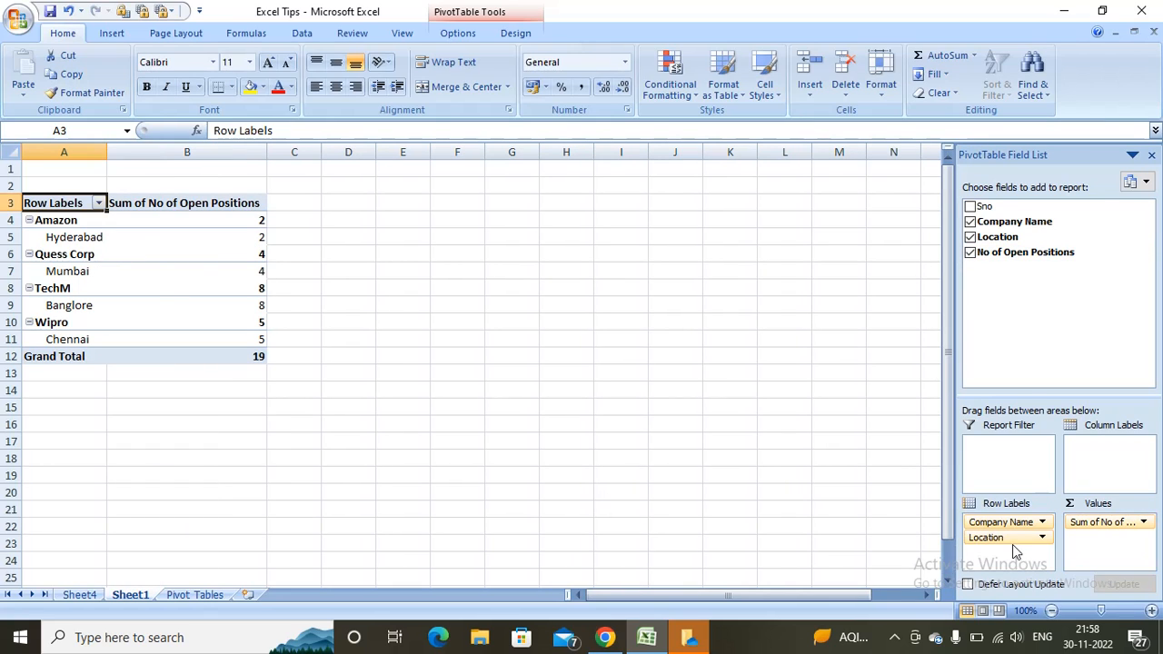
mouse_move(1010, 538)
mouse_down()
mouse_move(1104, 473)
mouse_move(1059, 549)
mouse_move(1010, 560)
mouse_up()
drag(1022, 541, 1102, 480)
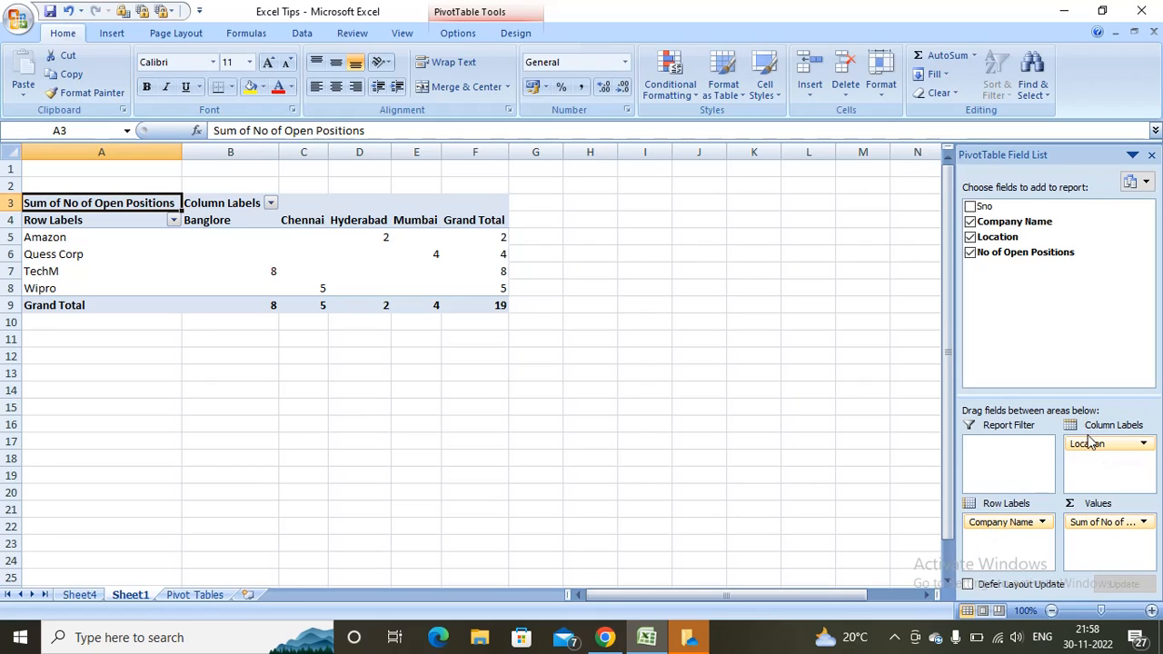
Step: Swap the pivot's row and column fields, and rearrange them with Location as the report filter and Company Name as row labels
mouse_move(1090, 441)
mouse_down()
mouse_move(994, 534)
mouse_move(999, 550)
mouse_move(1004, 525)
mouse_move(1101, 461)
mouse_up()
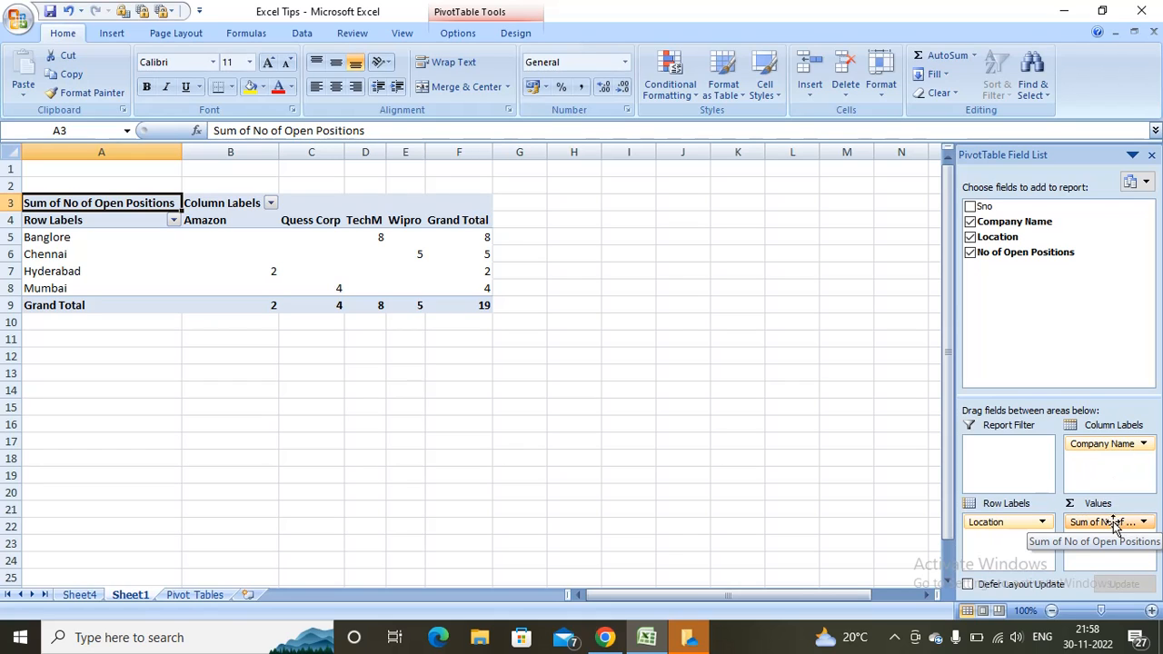
mouse_move(1109, 529)
mouse_down()
mouse_move(1090, 519)
mouse_move(1099, 534)
mouse_up()
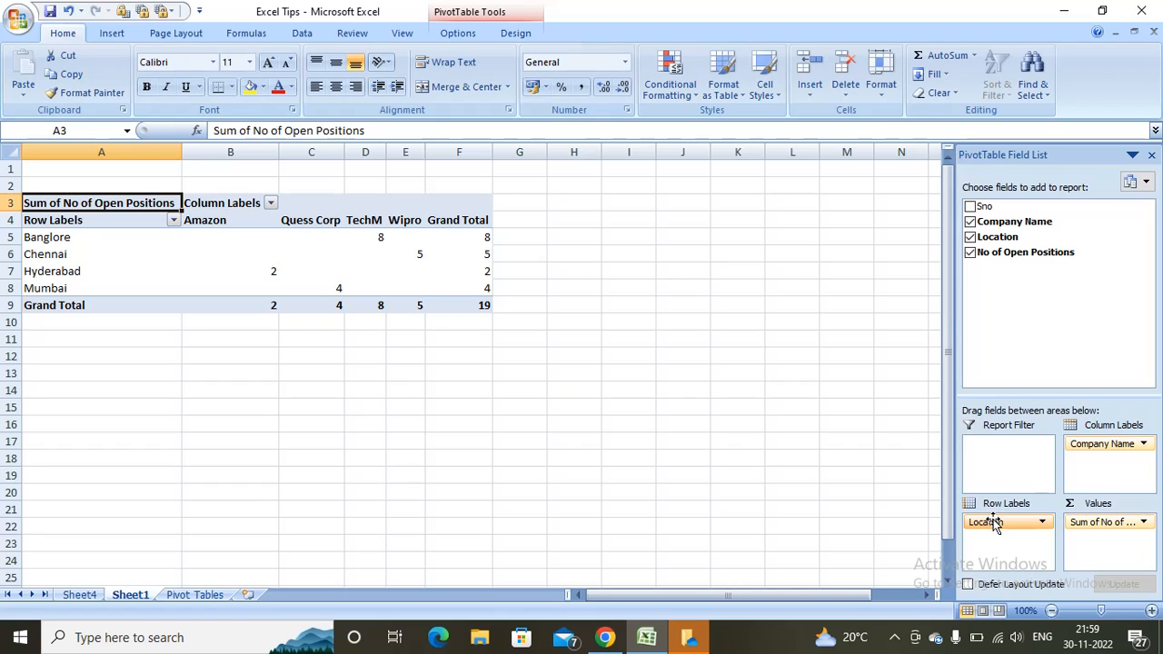
drag(988, 521, 1017, 459)
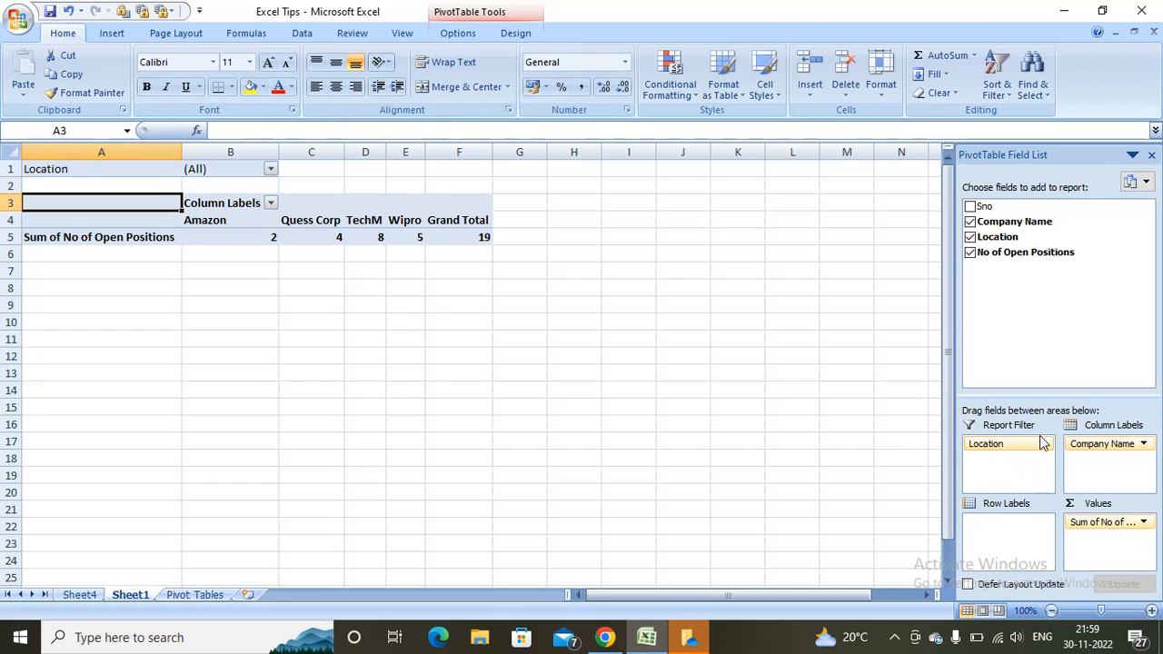
drag(1126, 444, 1005, 538)
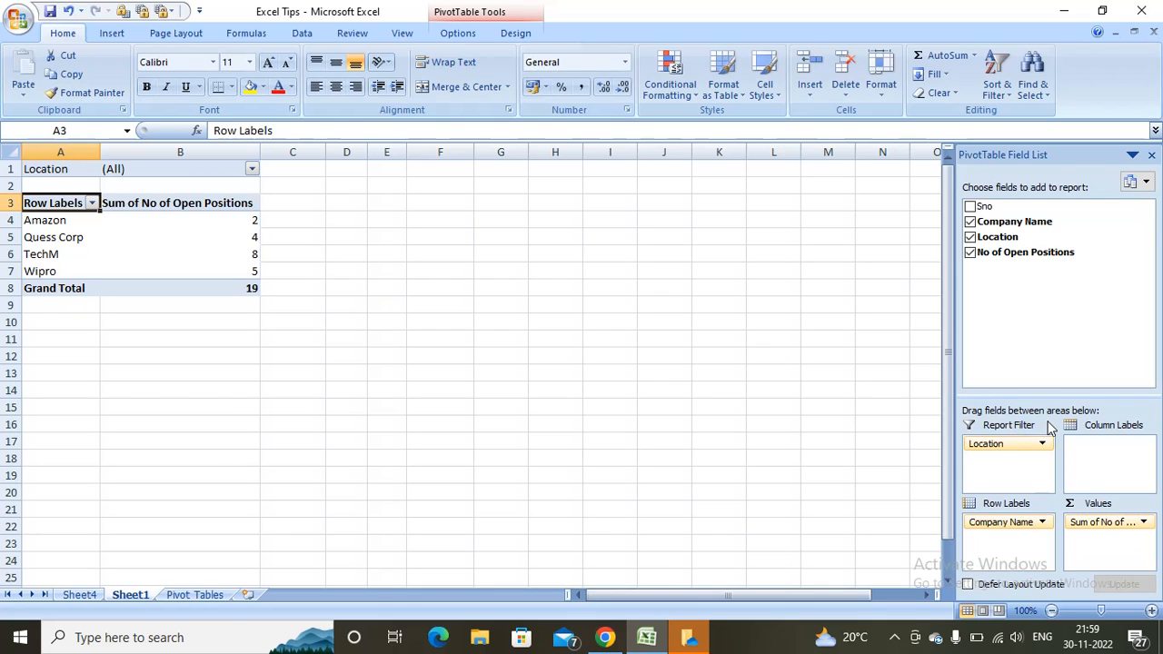
Step: Enable multiple-item selection in the pivot's Location report filter and filter it to Chennai only
click(251, 171)
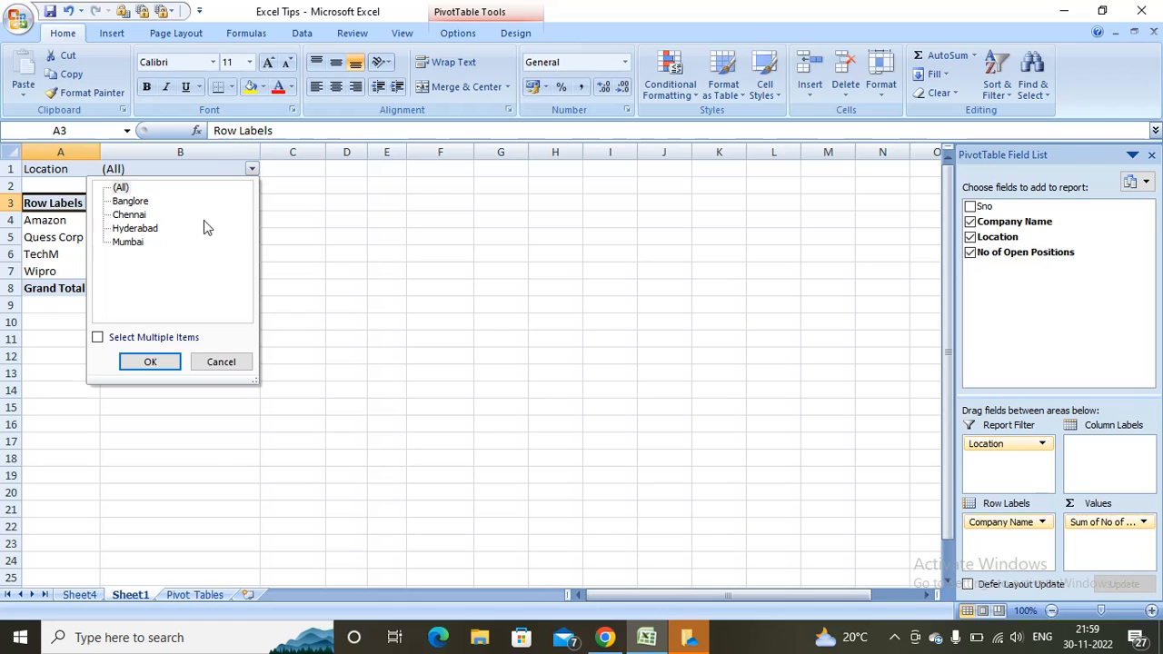
click(98, 338)
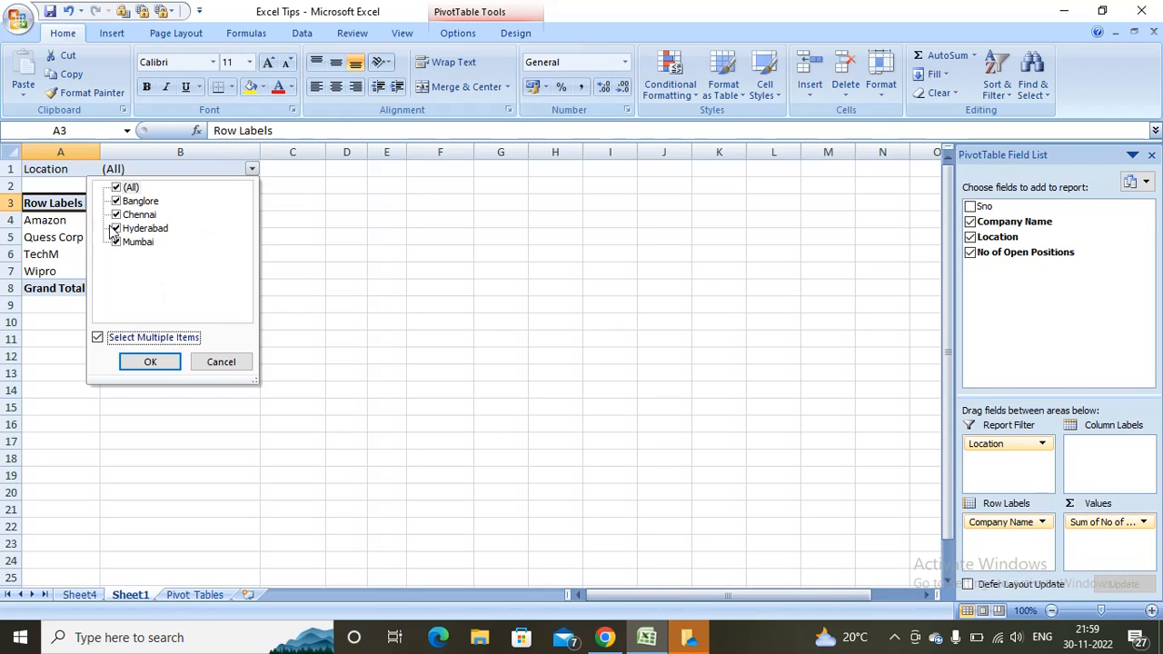
click(116, 188)
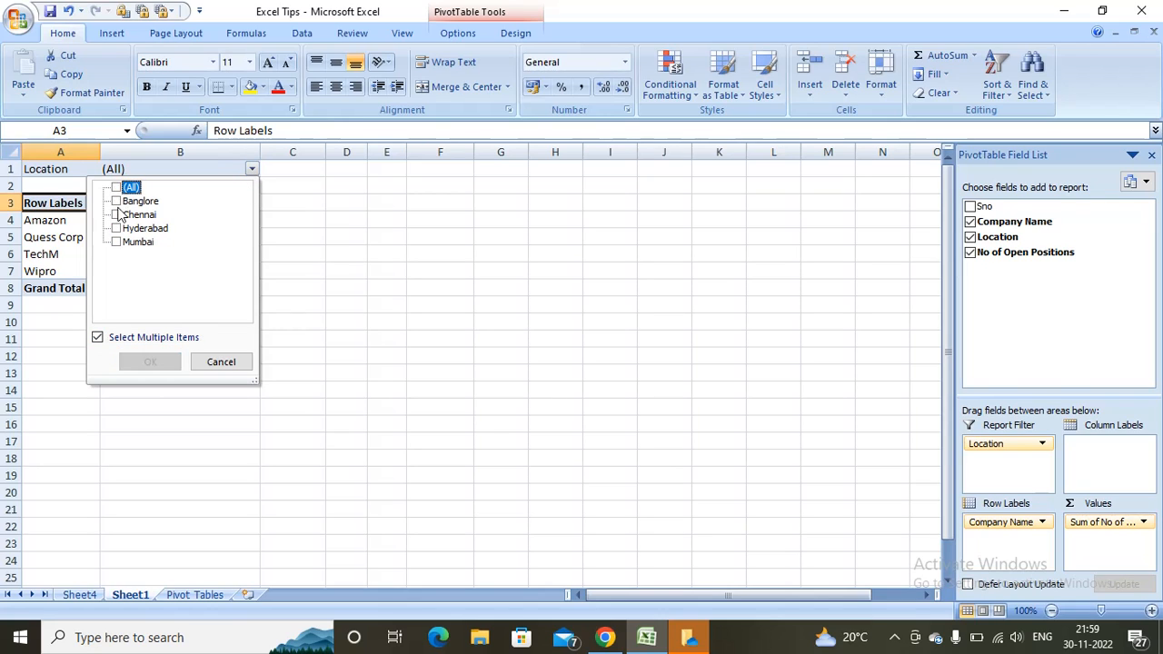
click(116, 215)
click(153, 361)
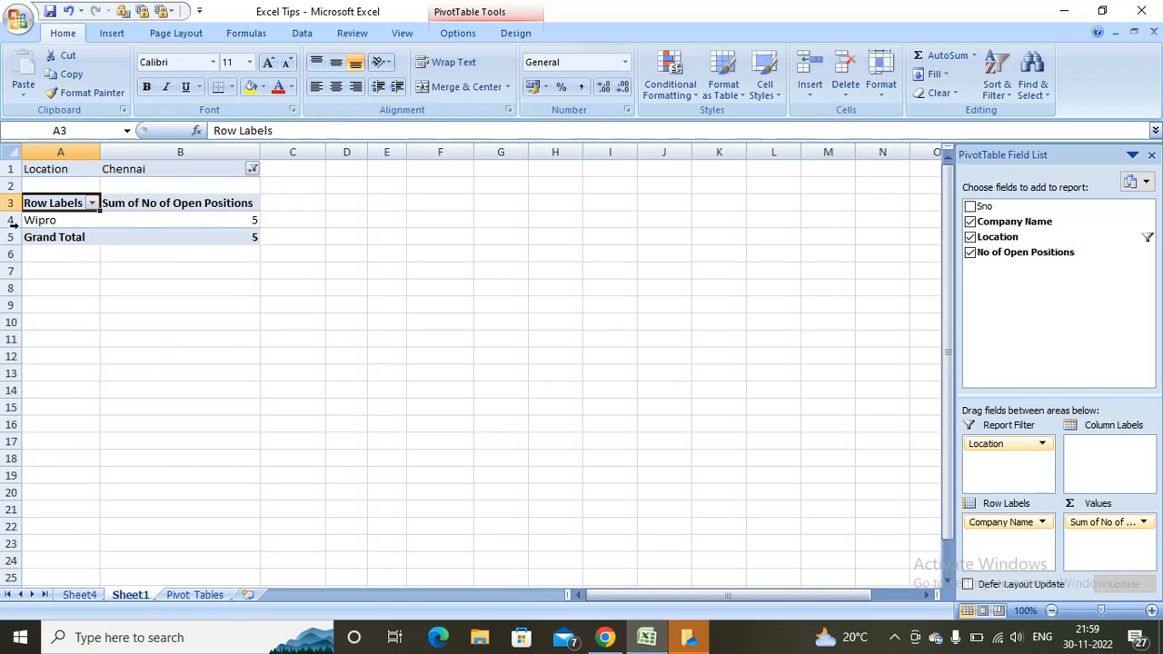
mouse_move(180, 234)
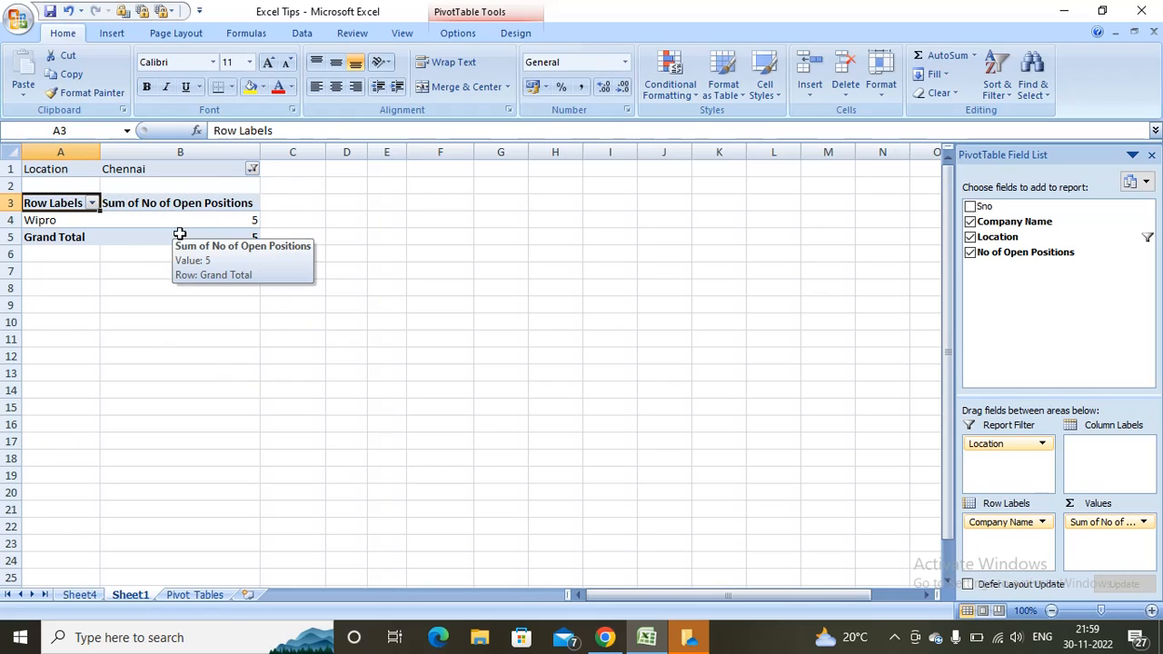
Step: Compare the filtered pivot with the Chennai row of the input data on the Pivot Tables sheet, checking location and open positions
click(193, 595)
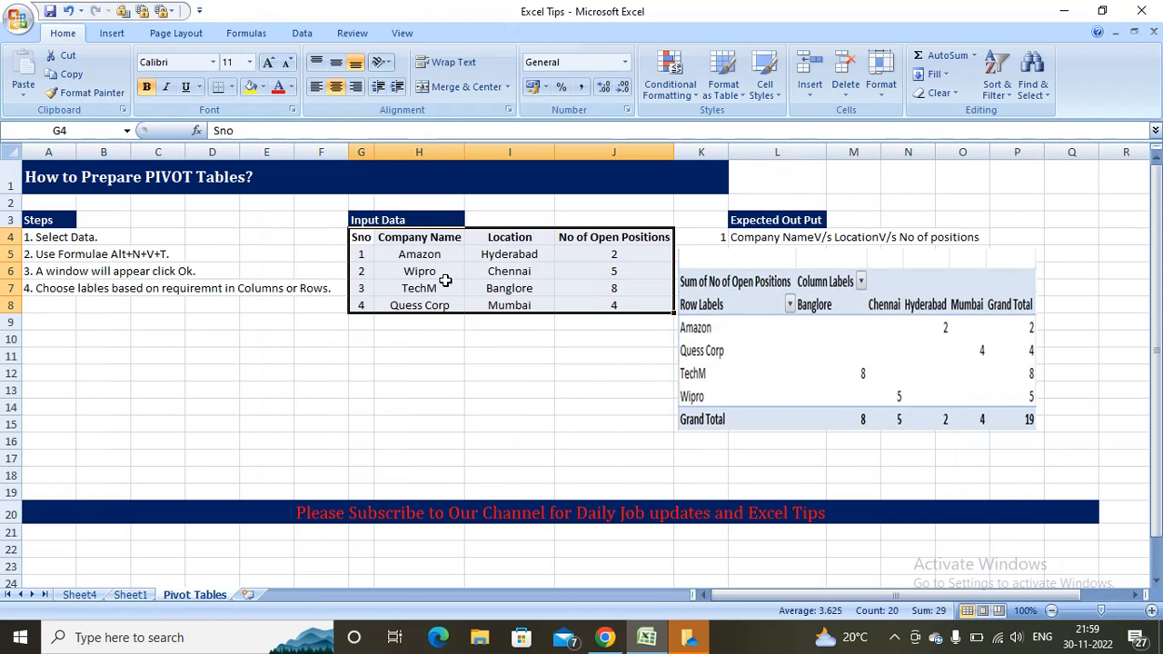
click(441, 281)
click(508, 271)
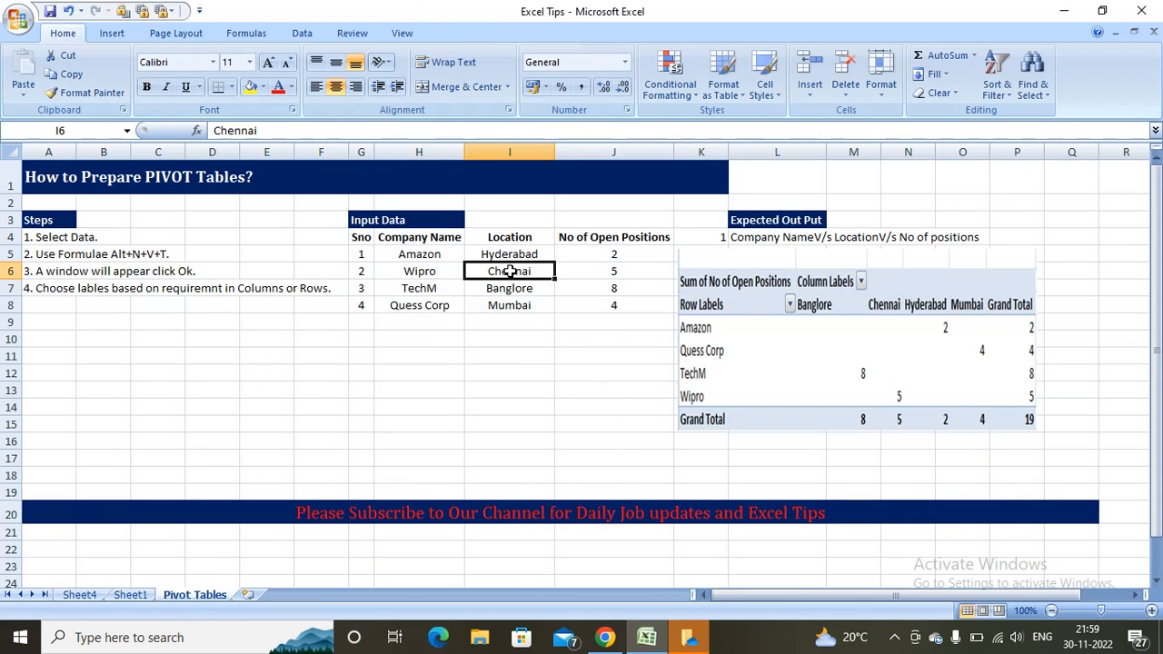
click(130, 595)
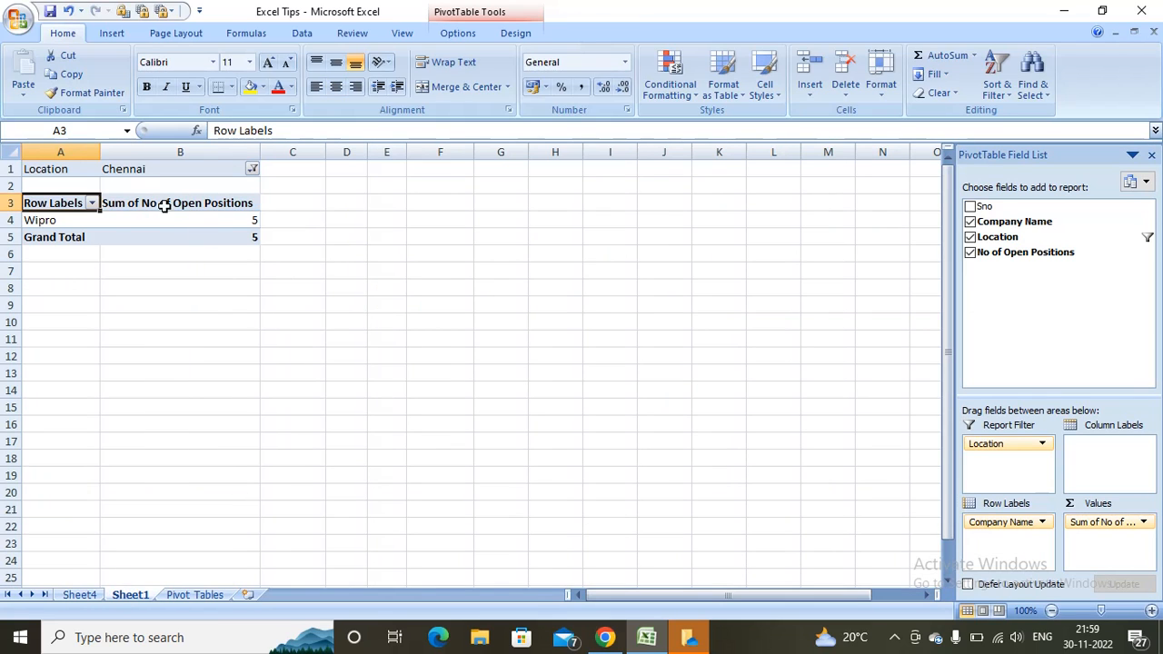
click(181, 595)
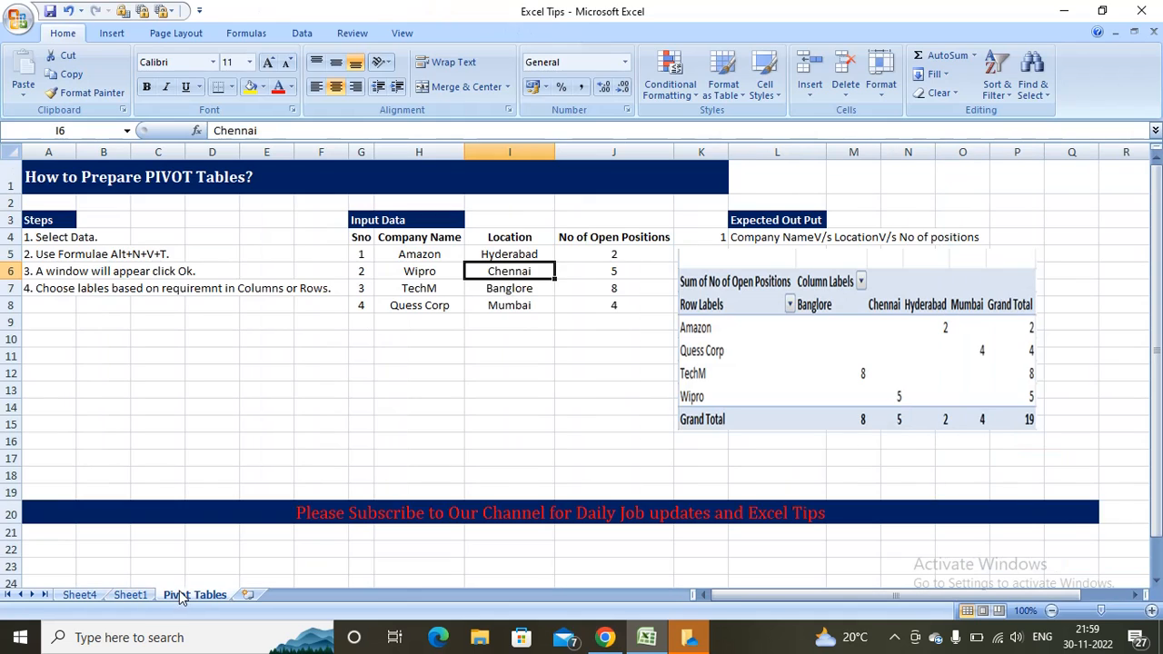
shift+click(612, 281)
click(656, 265)
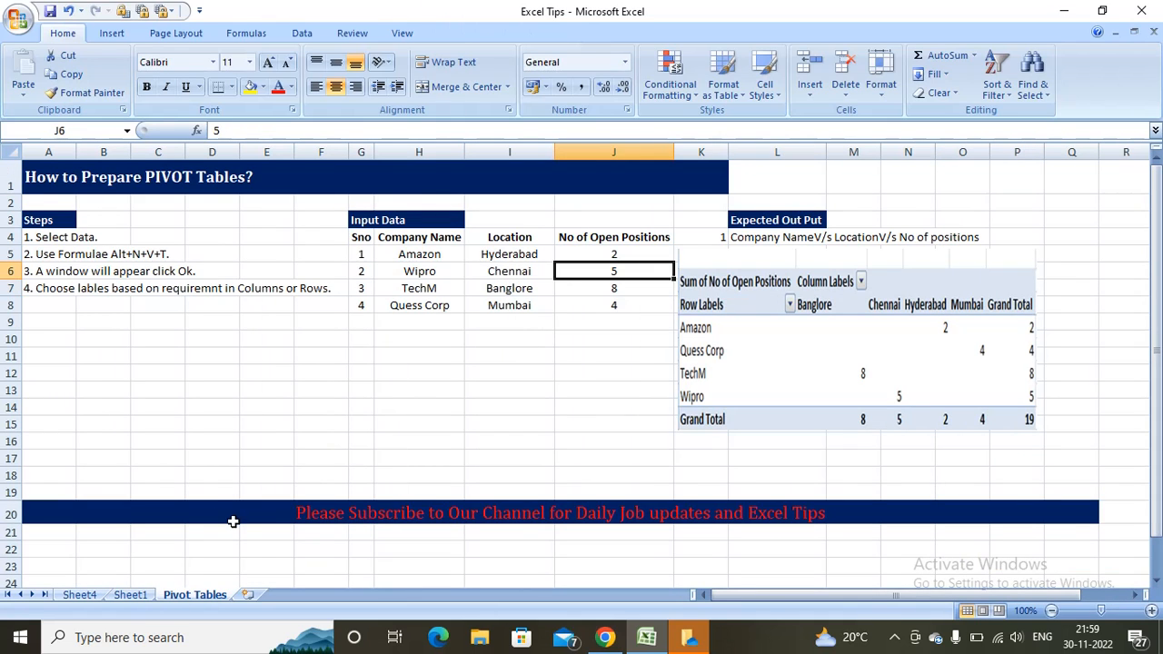
Step: Change Sheet1's pivot value field, No of Open Positions, to be summarized by Count
click(144, 598)
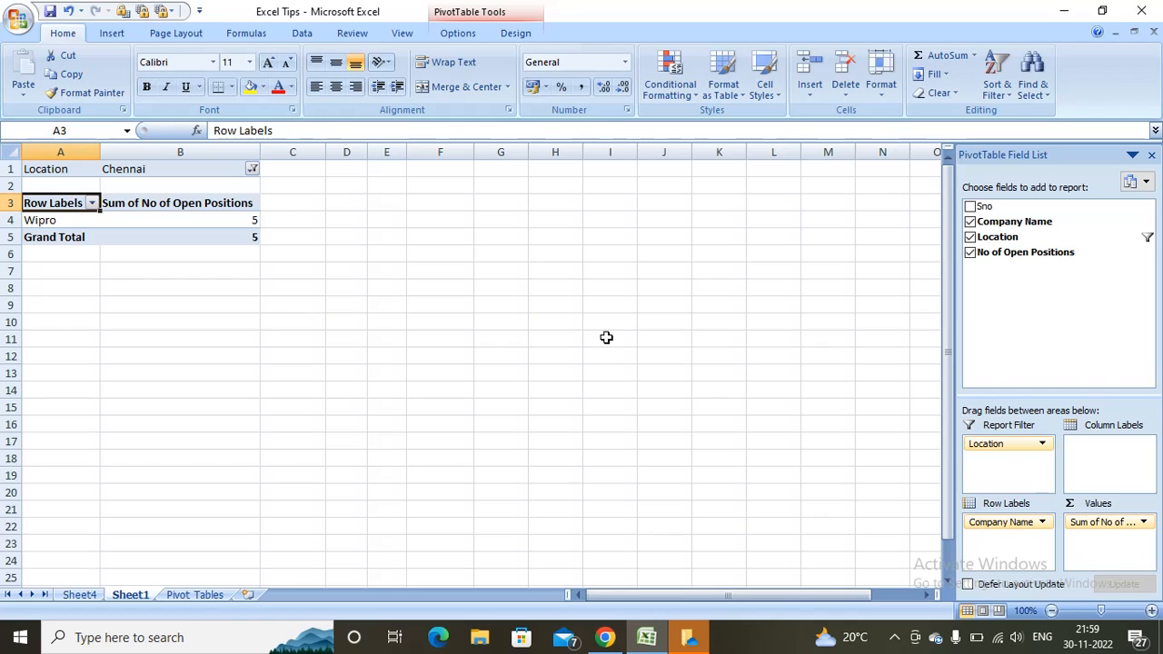
click(1125, 527)
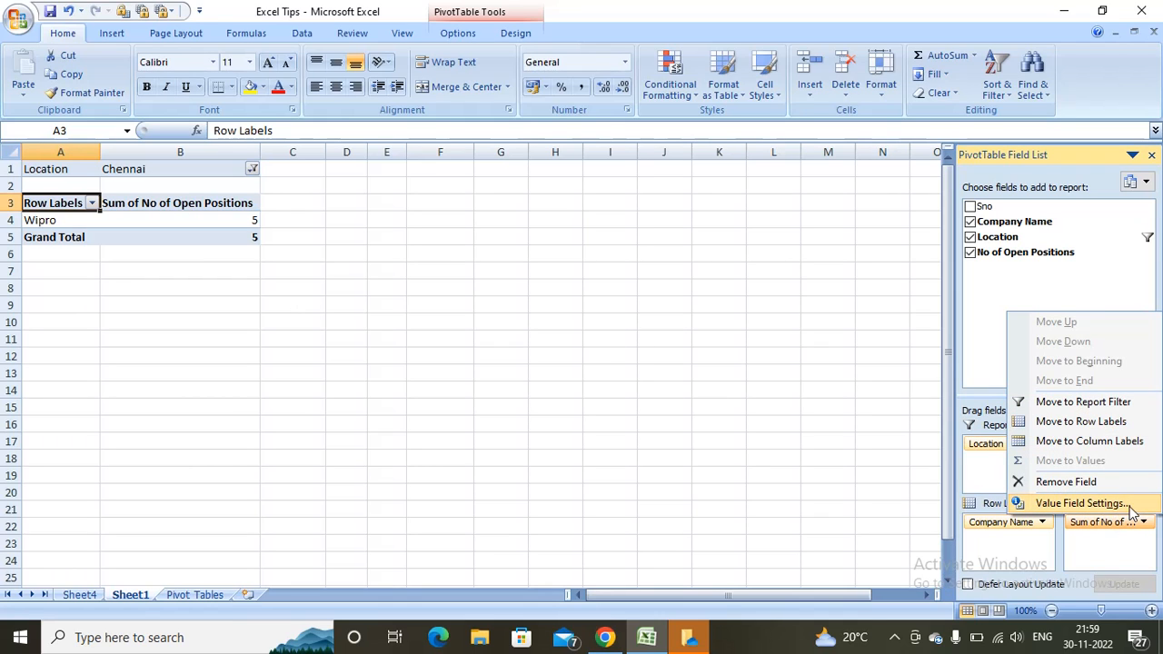
click(1131, 505)
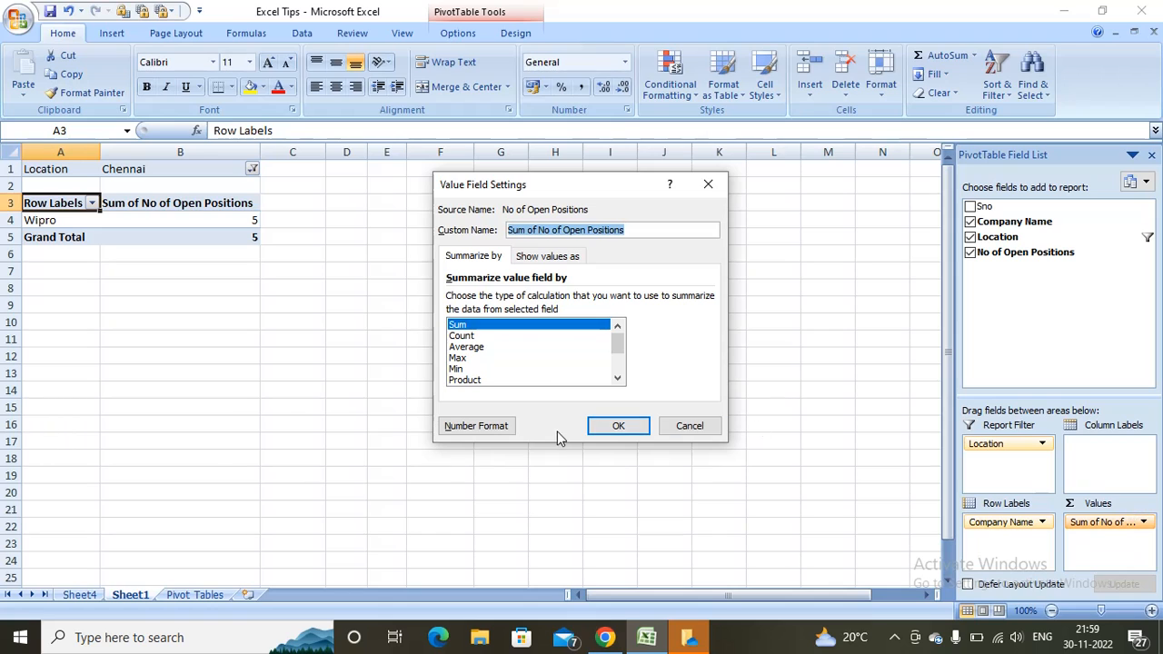
click(463, 336)
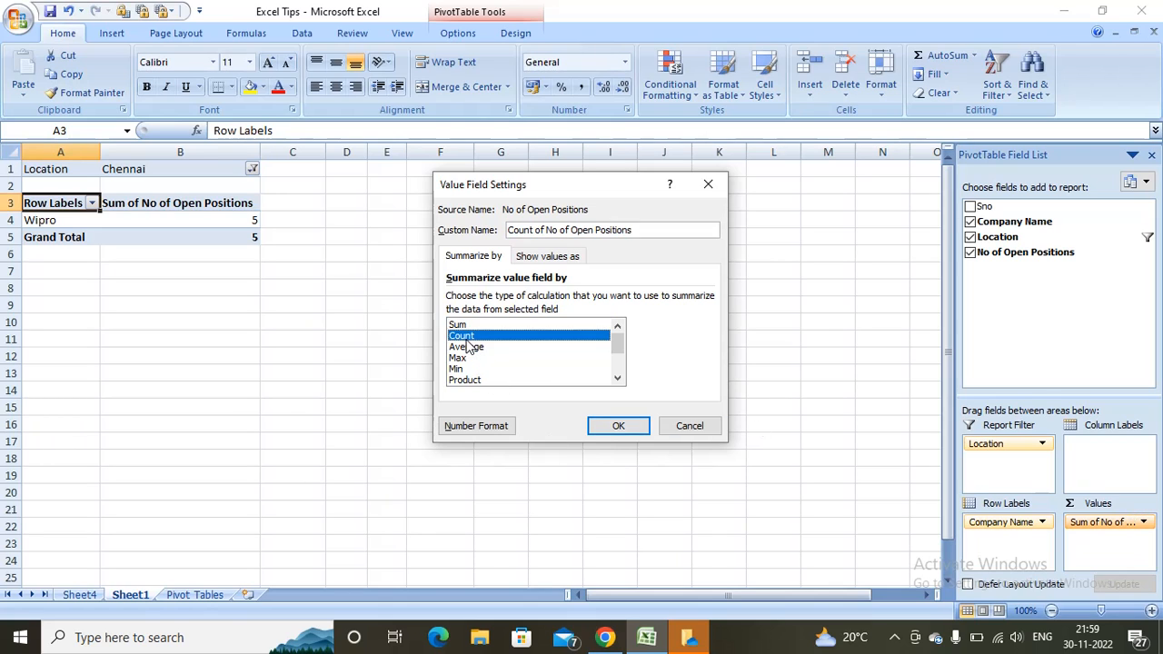
click(611, 430)
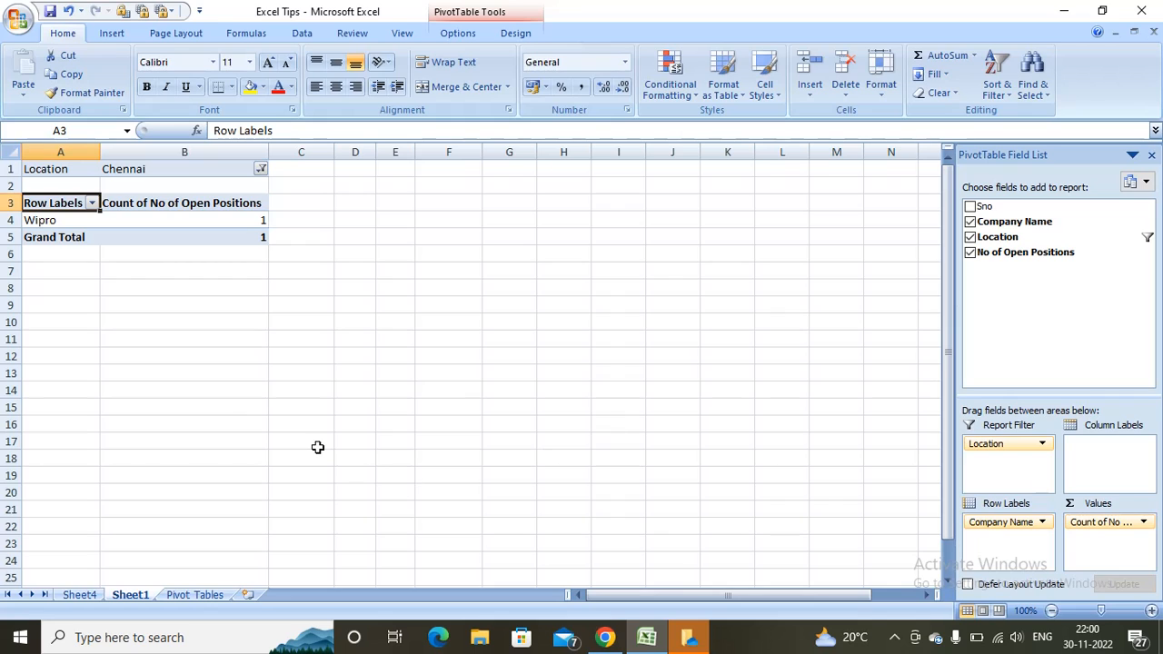
Step: Check the Chennai entry in the input data, and add Hyderabad to Chennai in the Sheet1 pivot's Location filter
click(207, 598)
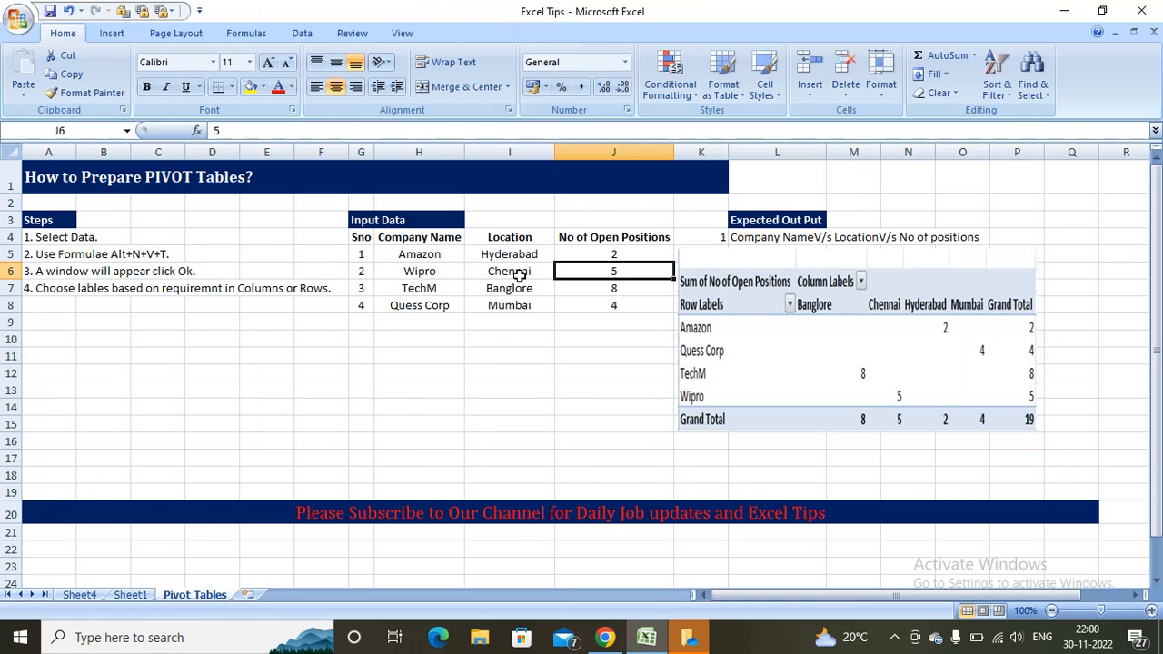
click(517, 274)
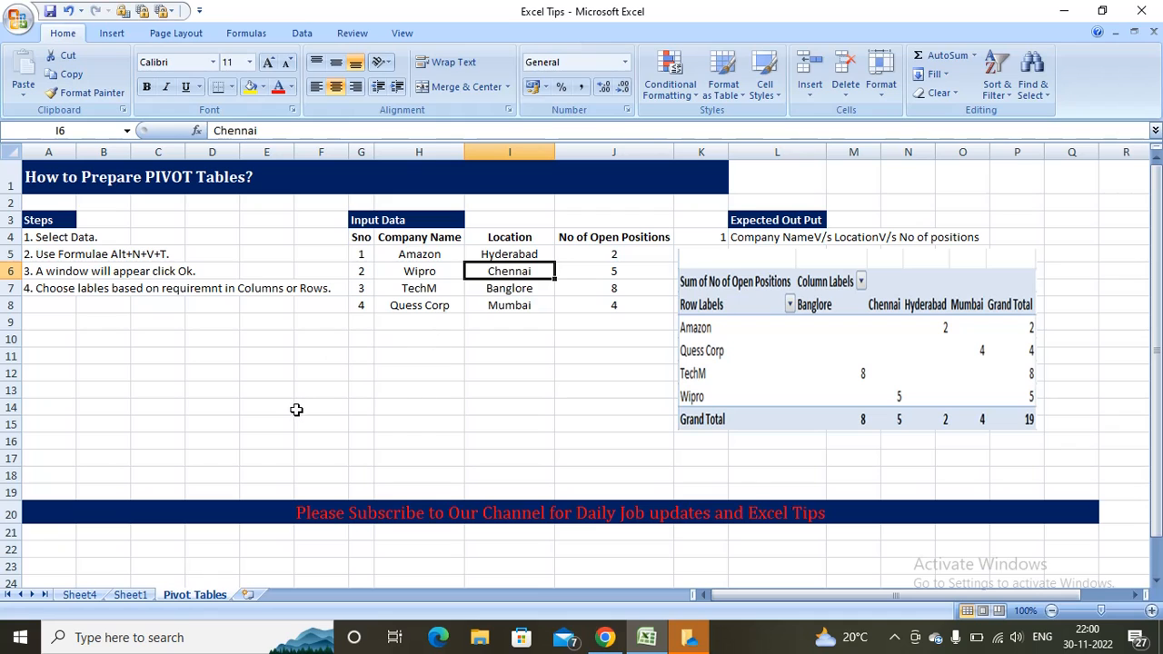
click(143, 595)
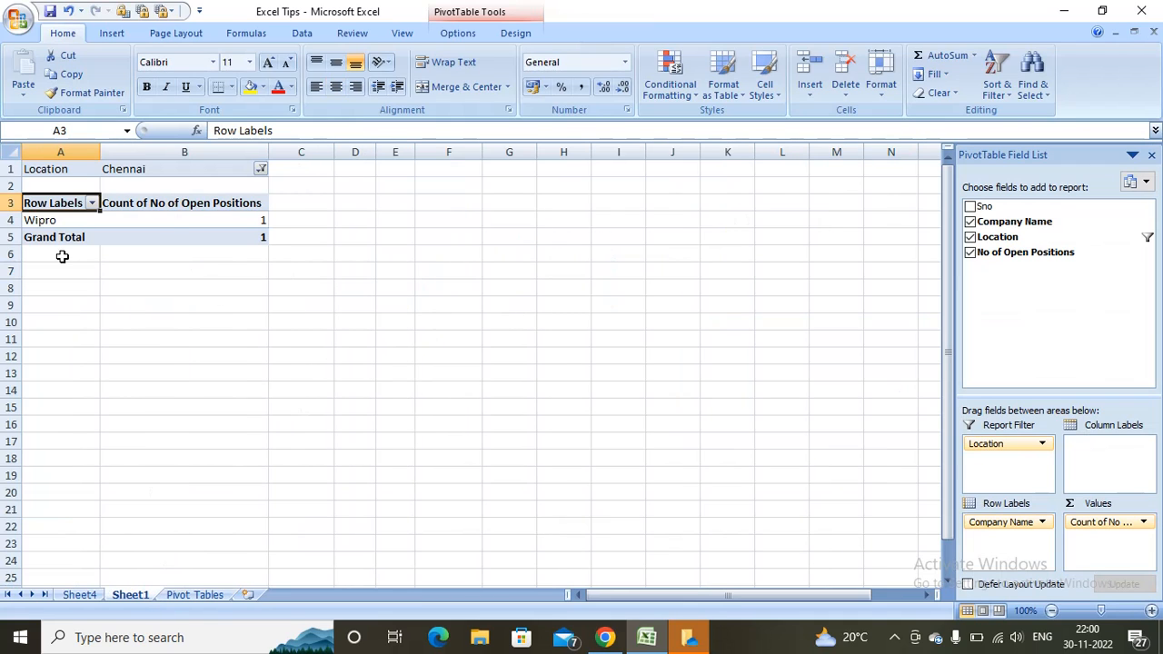
click(260, 171)
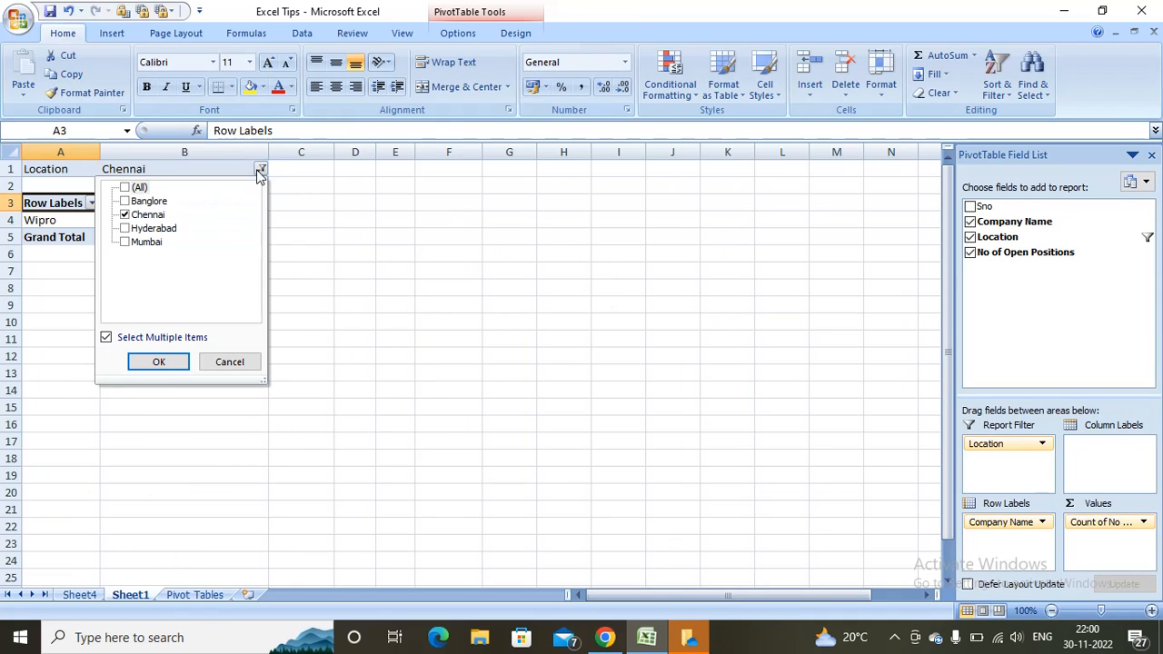
click(125, 229)
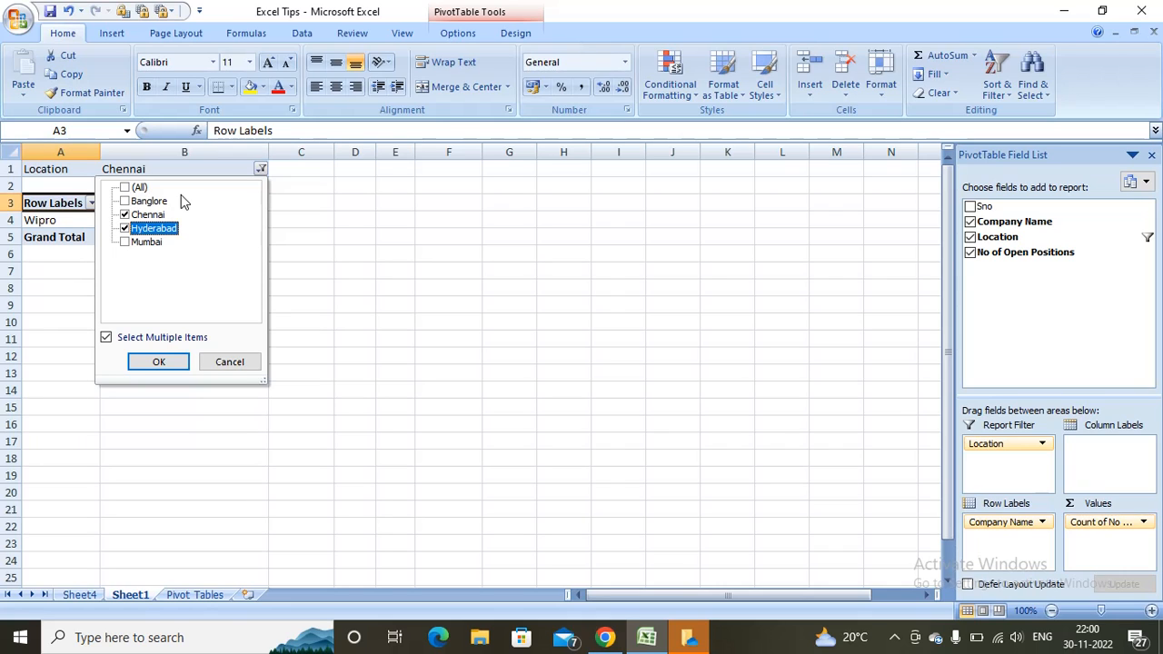
click(154, 362)
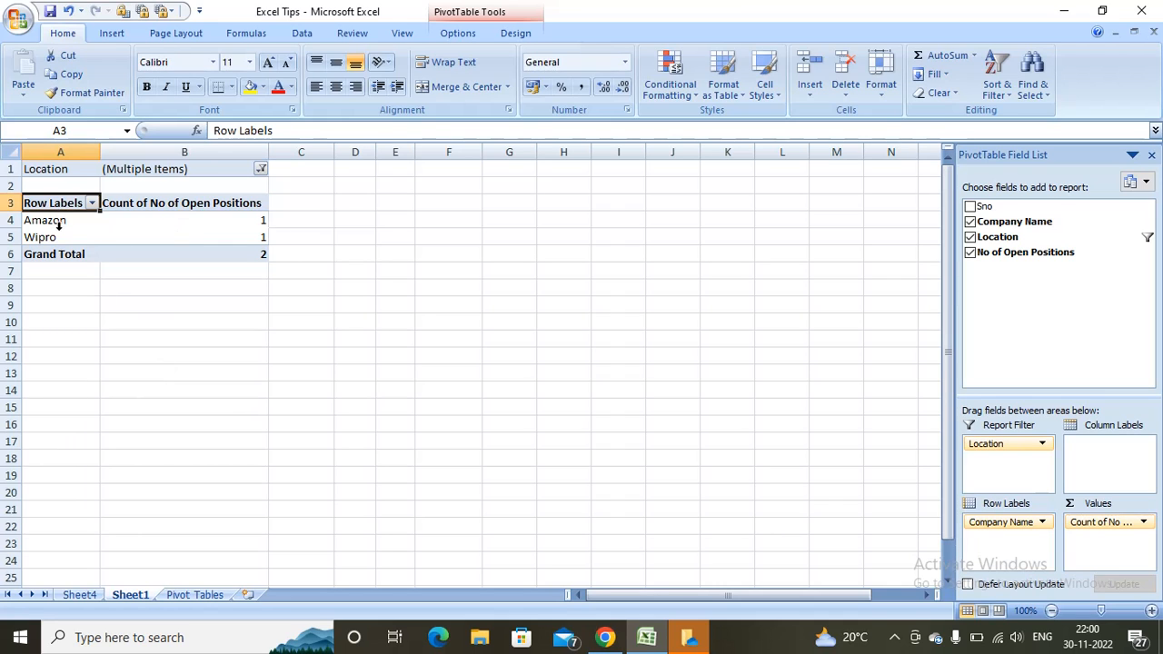
Step: Check the Hyderabad and Amazon entries in the input data against the counts in Sheet1's pivot
click(176, 595)
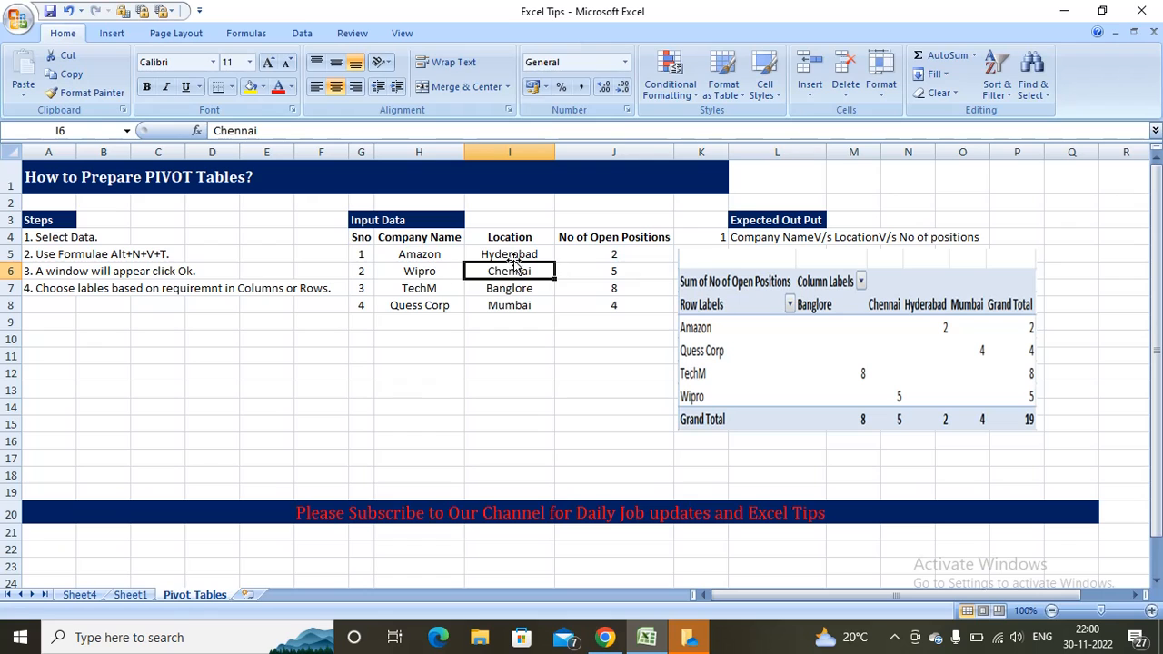
click(540, 253)
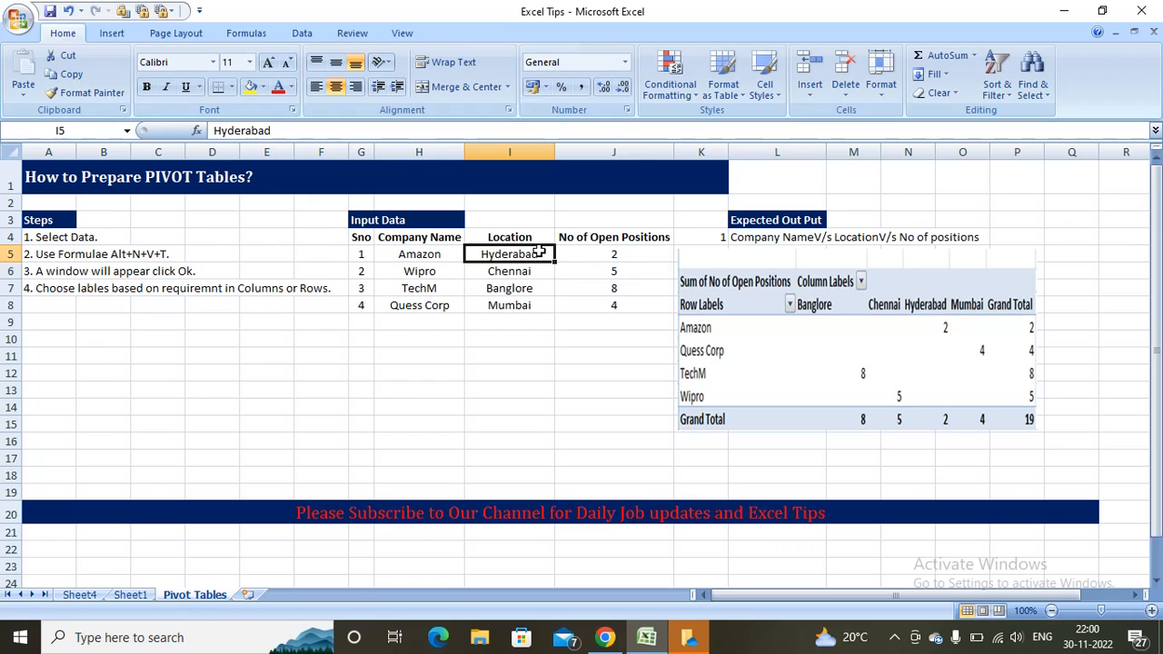
click(444, 259)
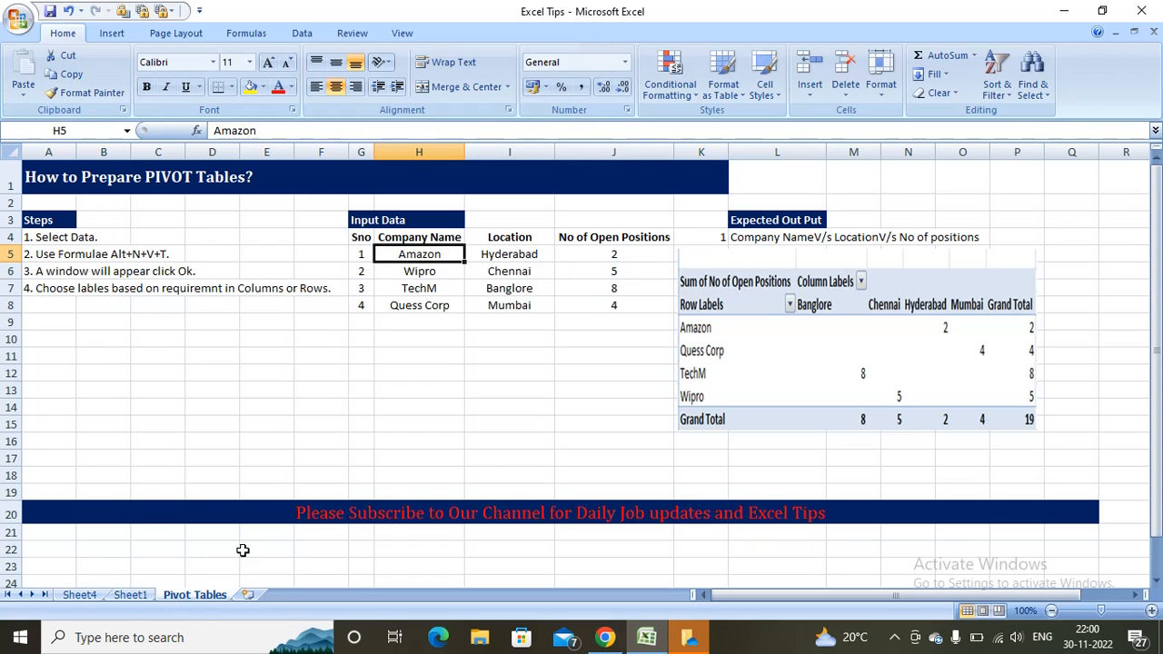
click(132, 595)
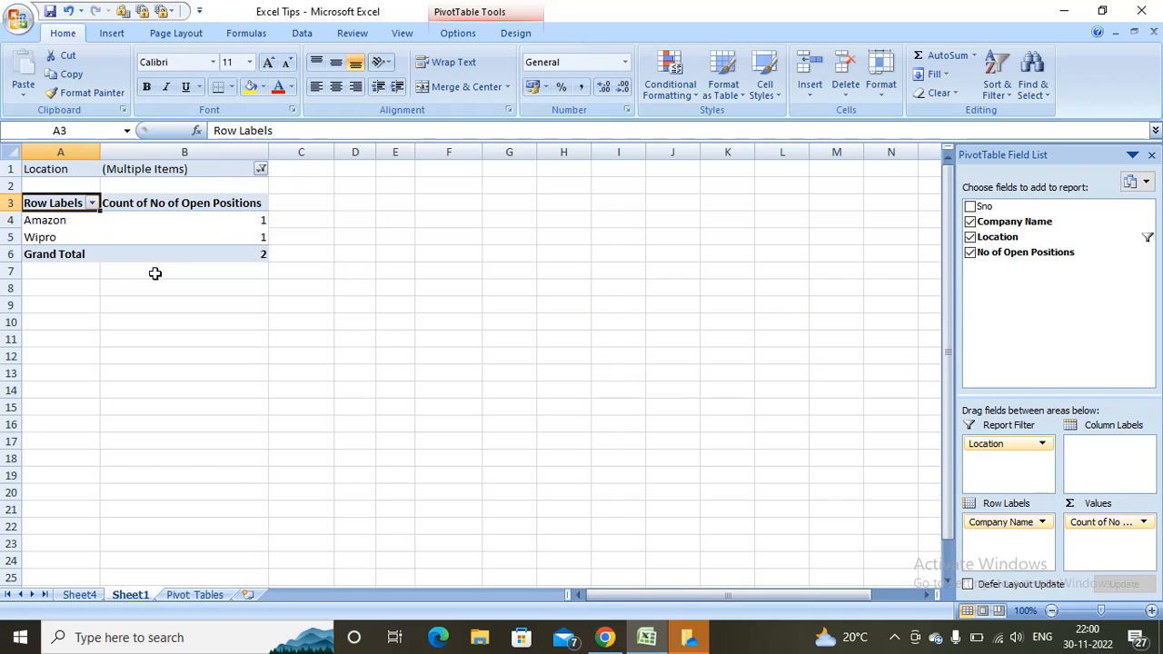
click(217, 230)
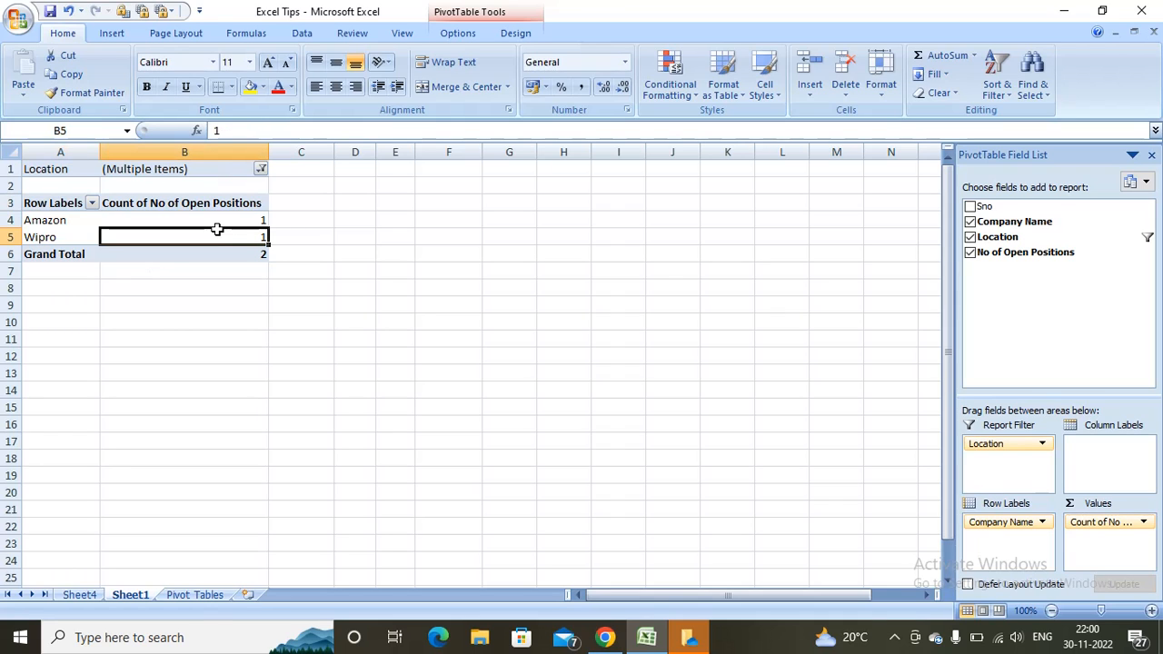
Step: Review the written instructions for preparing pivot tables on the Pivot Tables sheet
click(205, 598)
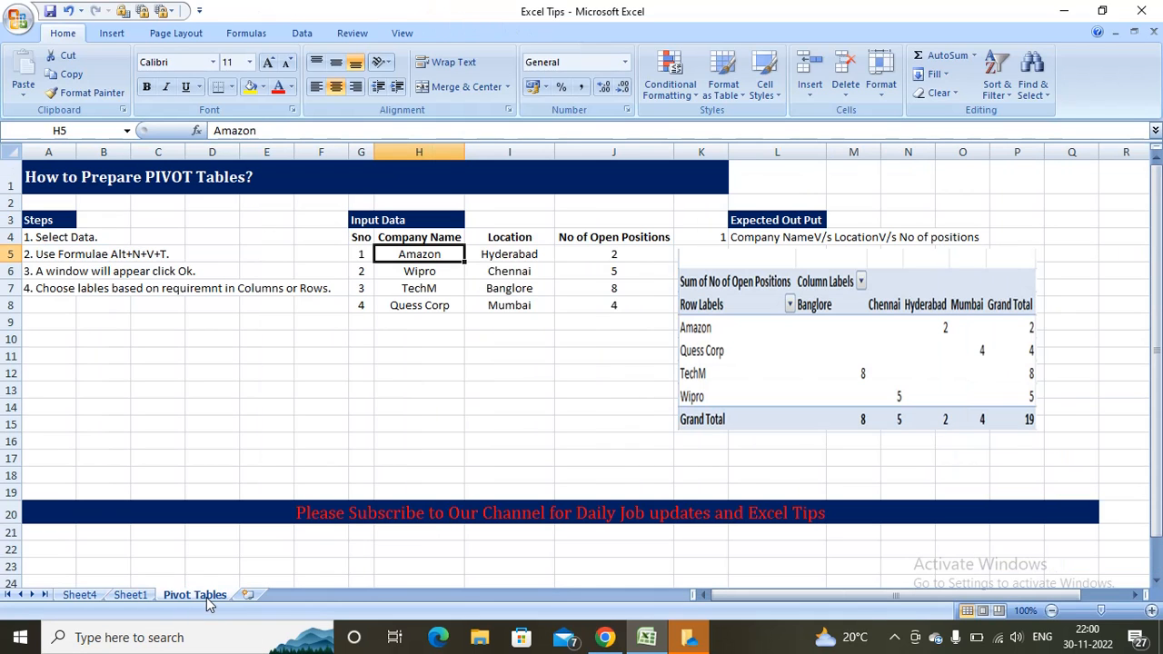
click(378, 320)
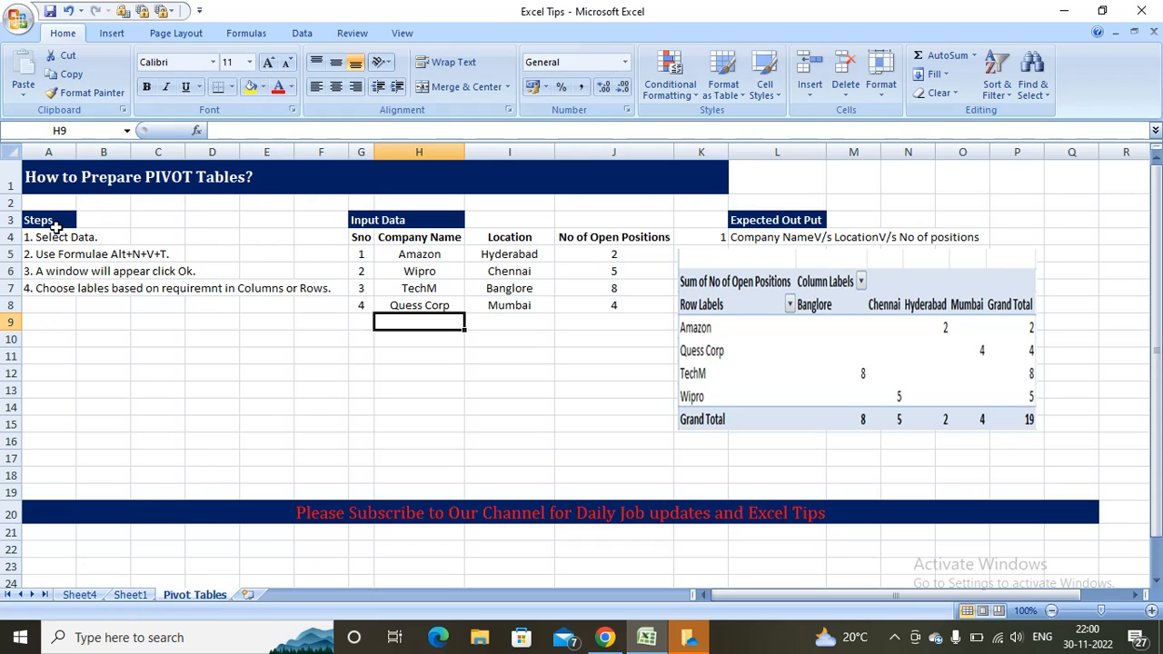
click(51, 257)
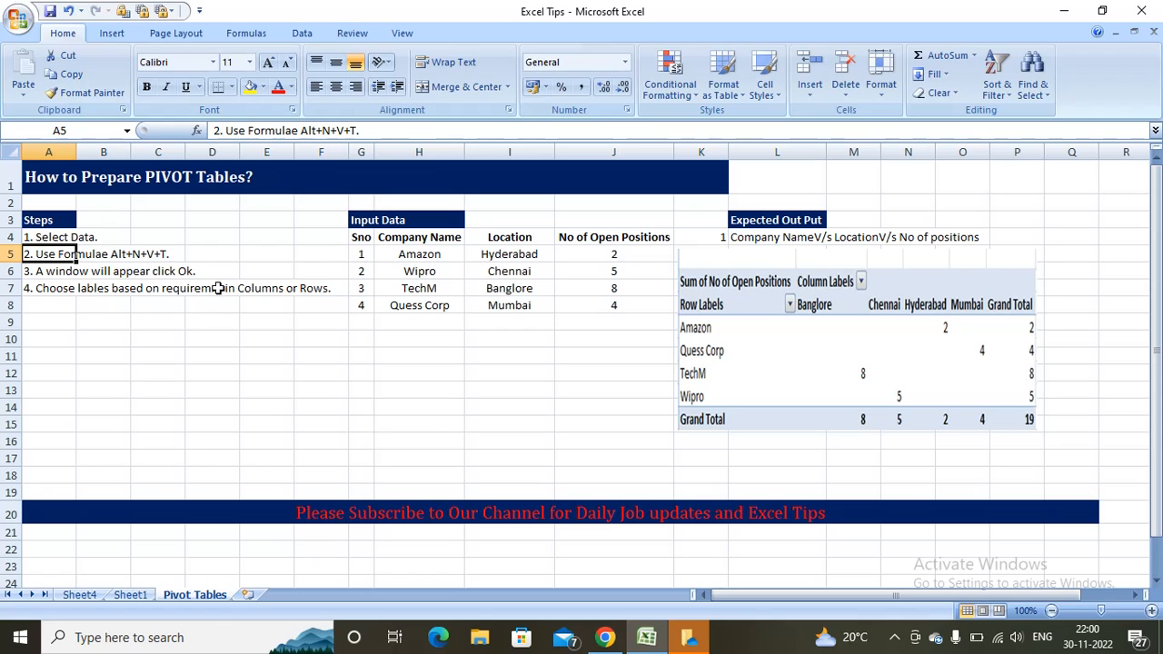
Step: Create a pivot table on a new worksheet from the input data range G4:J8 on the Pivot Tables sheet
click(363, 237)
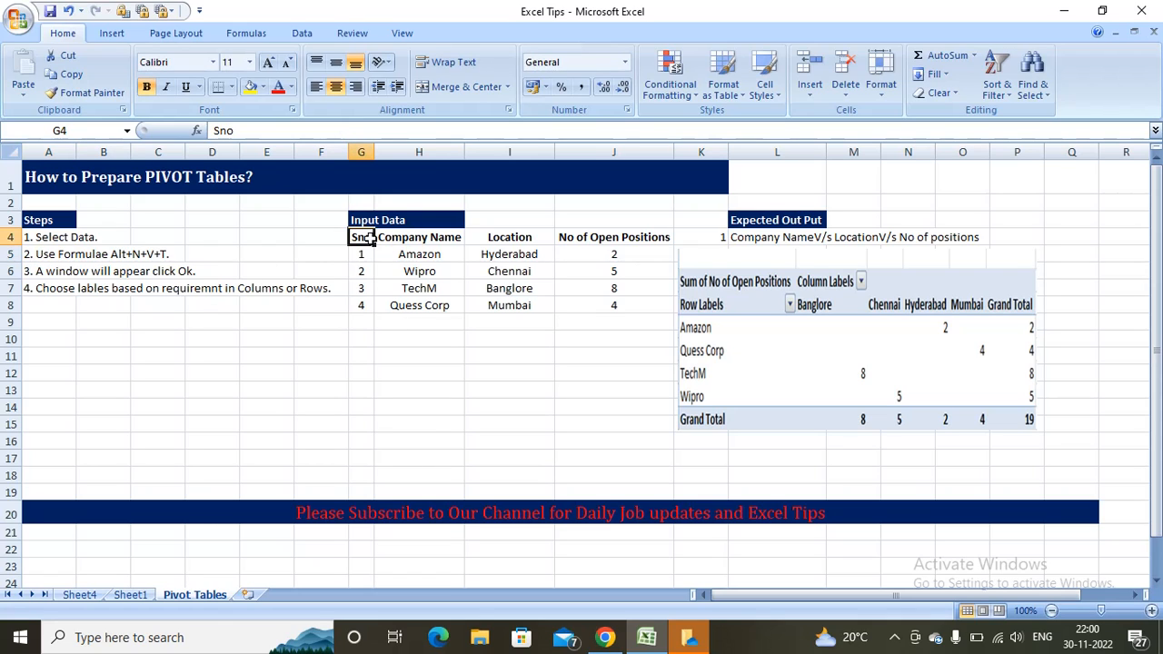
key(shift+Right)
key(shift+Right)
key(shift+Right)
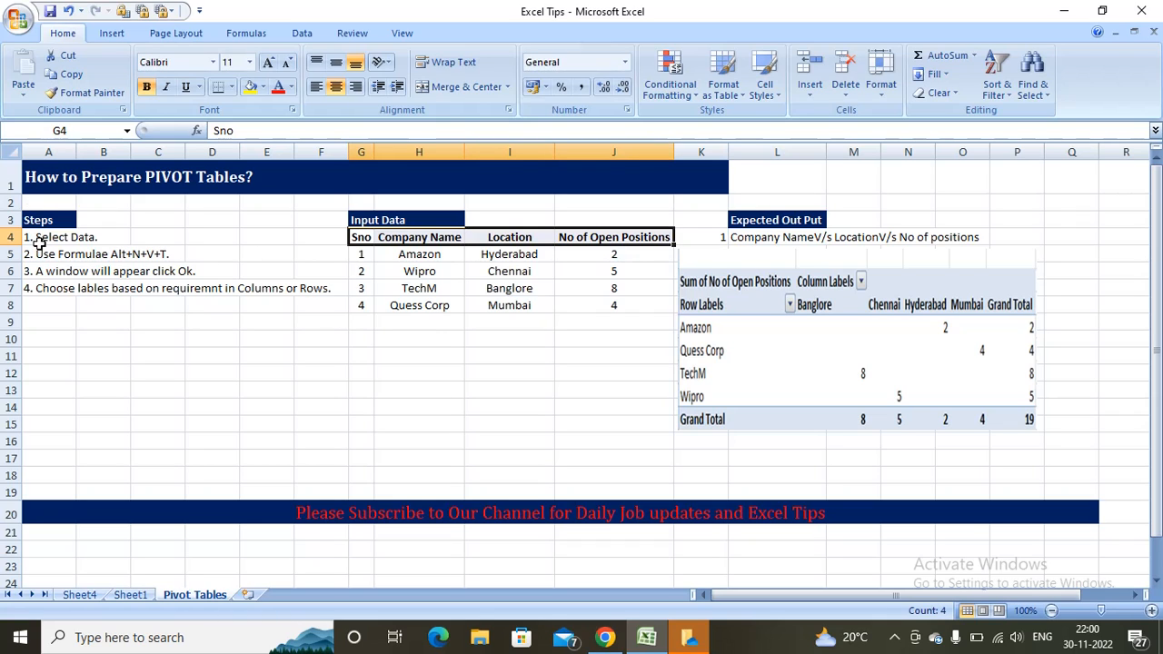
key(shift+Down)
key(shift+Down)
key(shift+Down)
key(shift+Down)
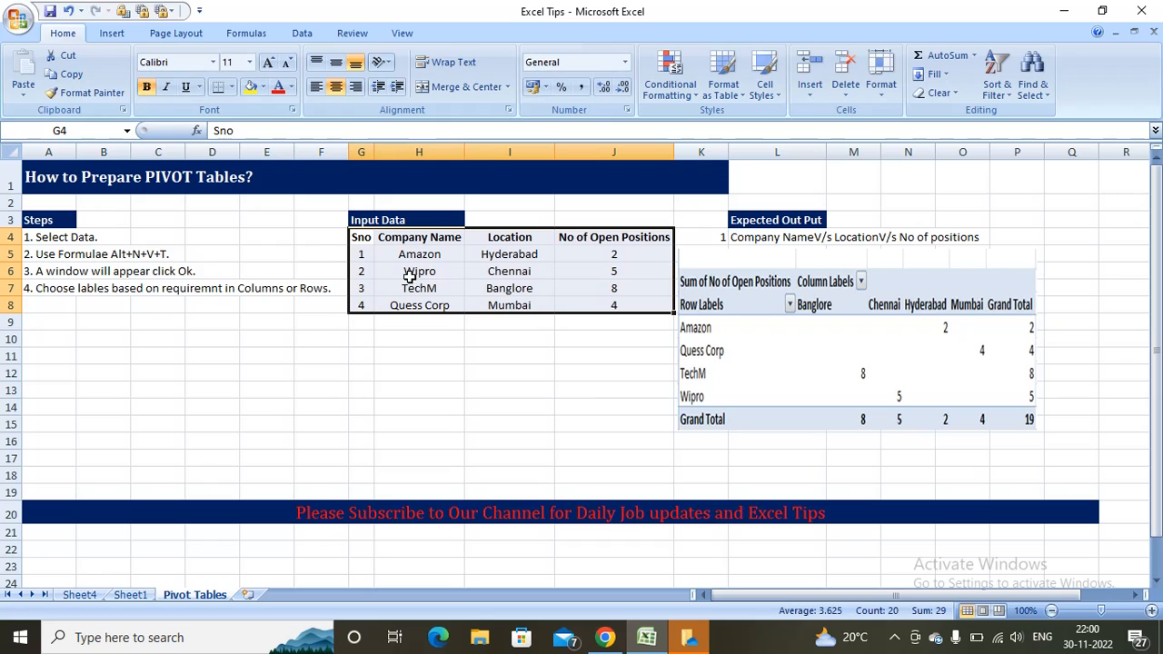
key(alt)
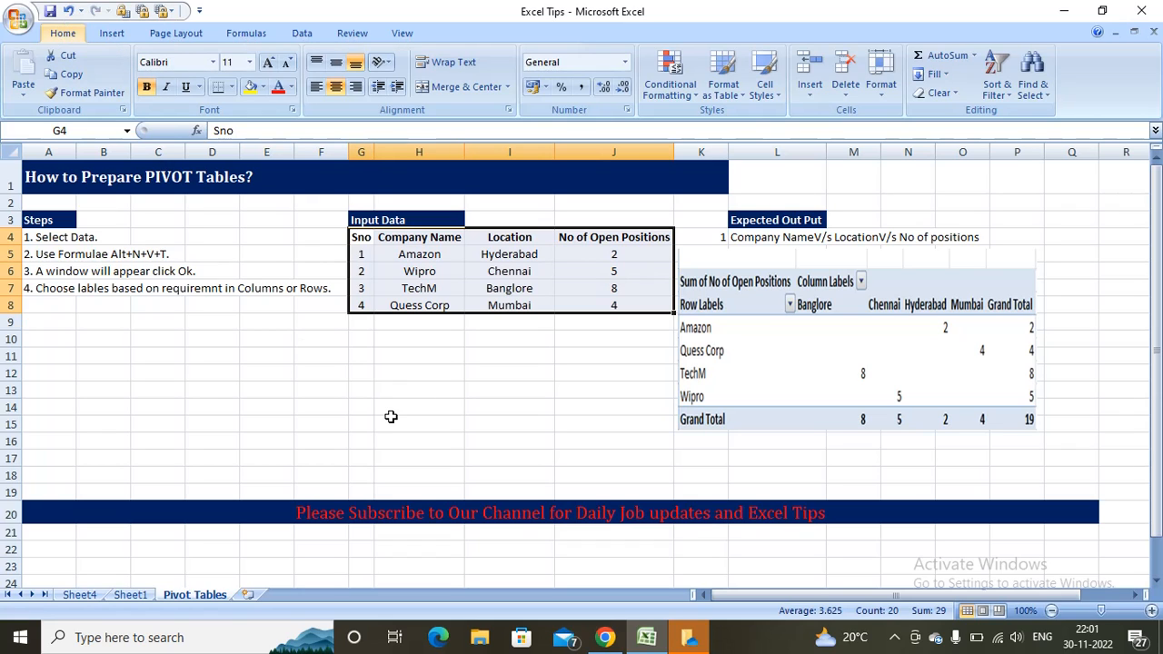
key(n)
key(v)
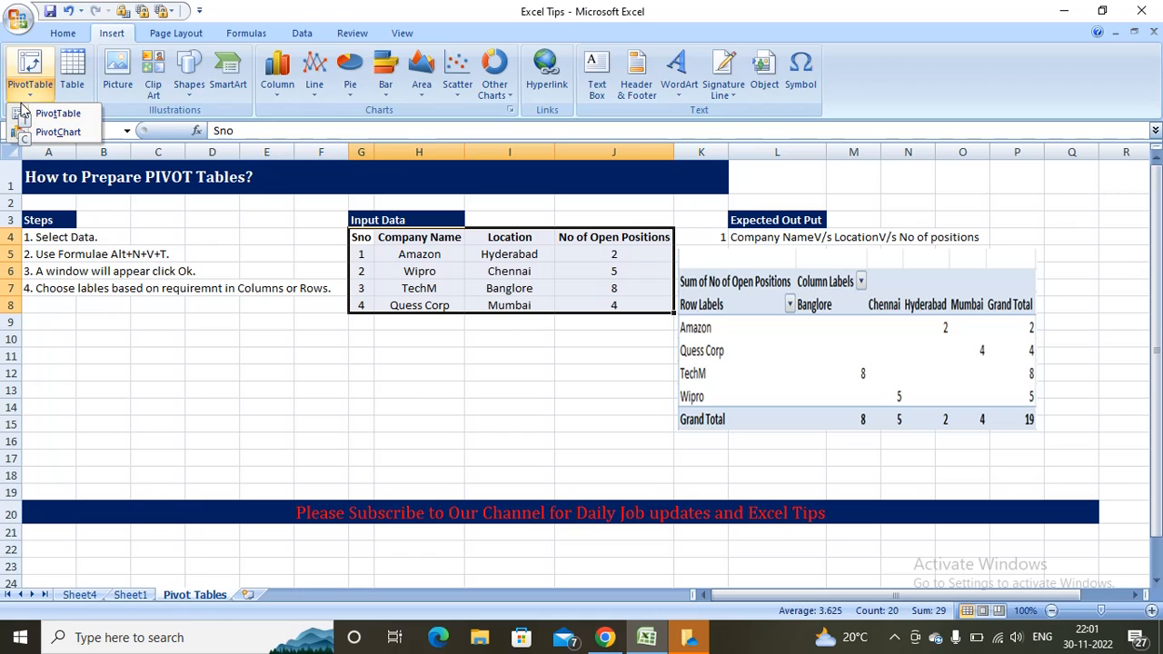
key(t)
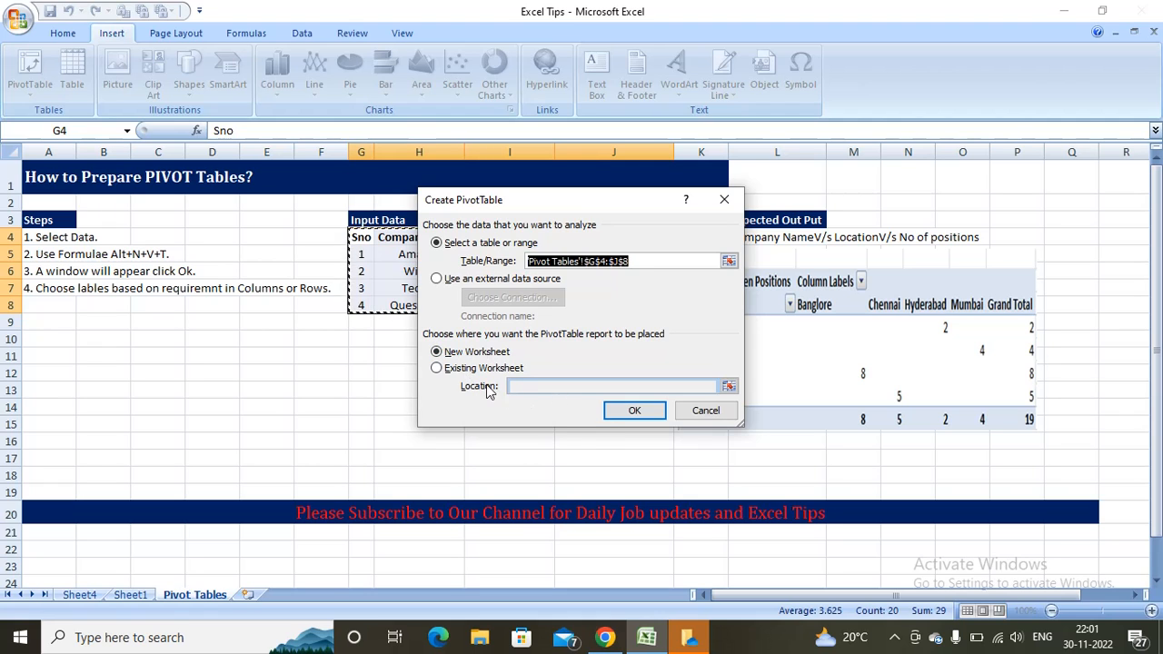
click(633, 413)
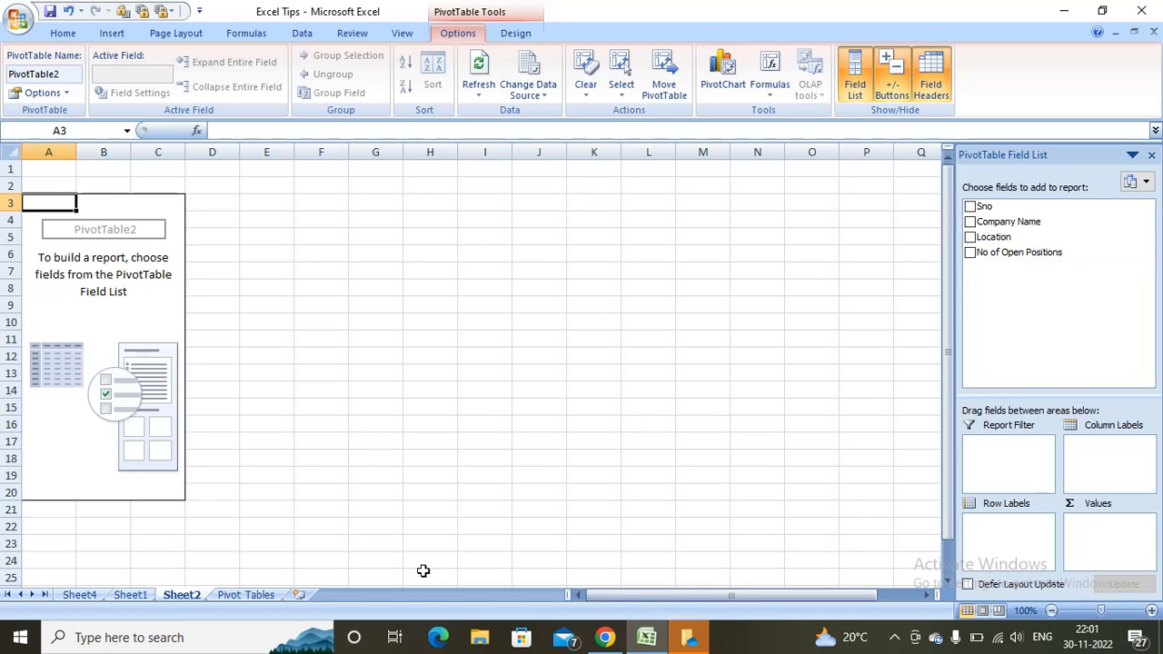
Step: Add Company Name and Location as row labels and No of Open Positions as the summed value in Sheet2's pivot
click(137, 593)
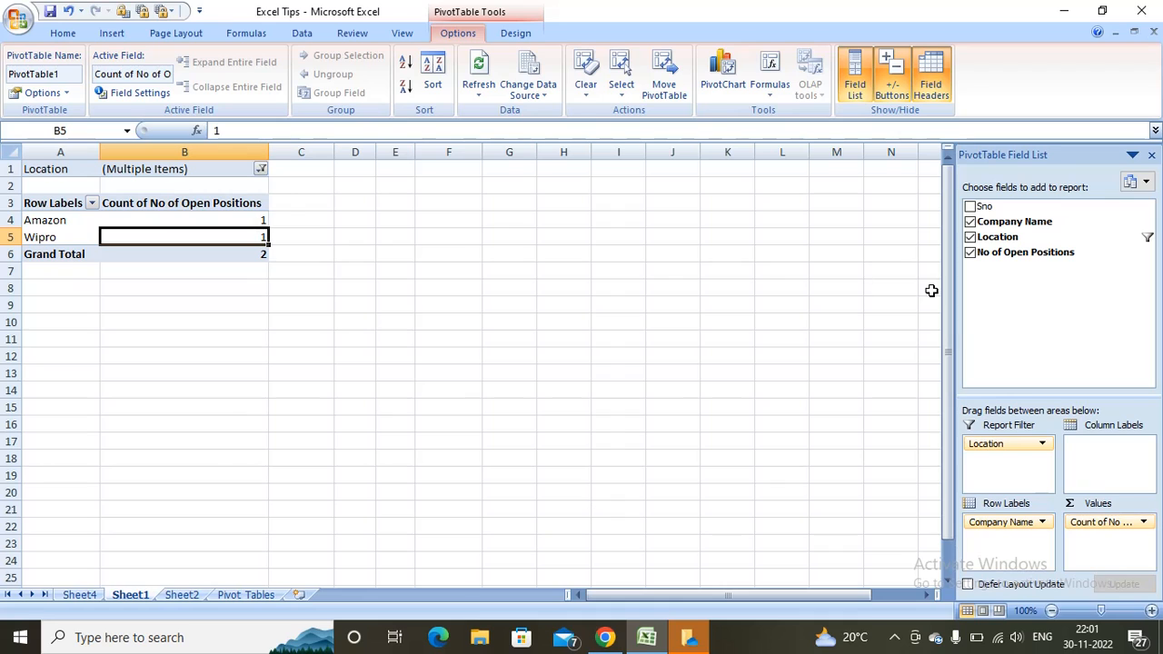
click(184, 596)
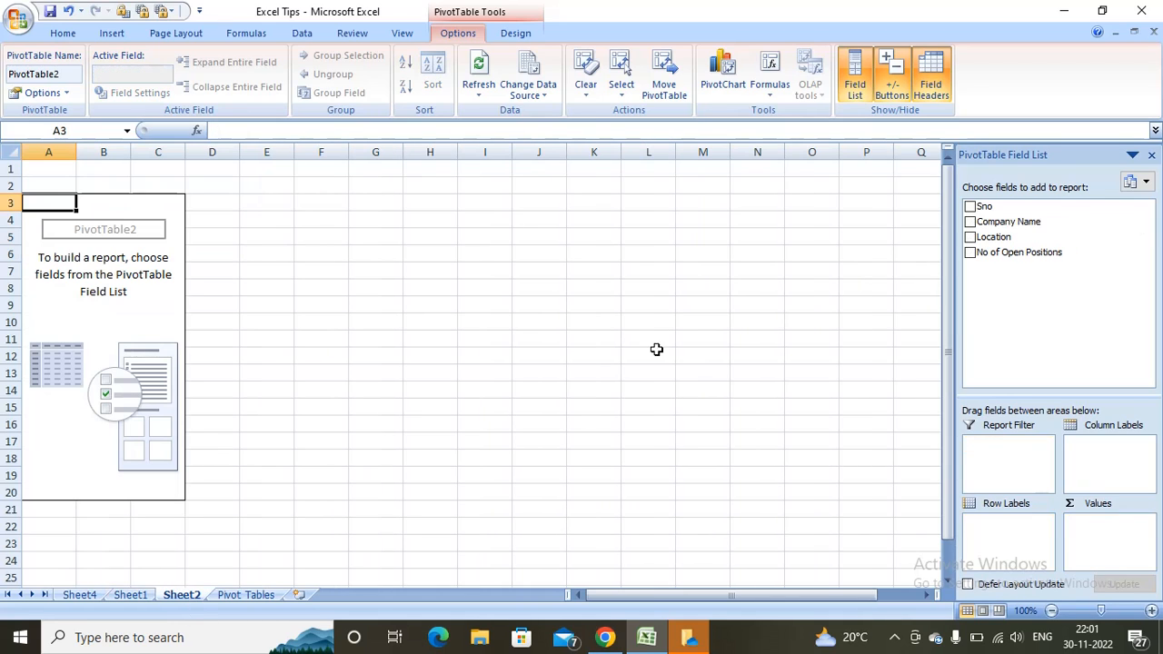
click(970, 223)
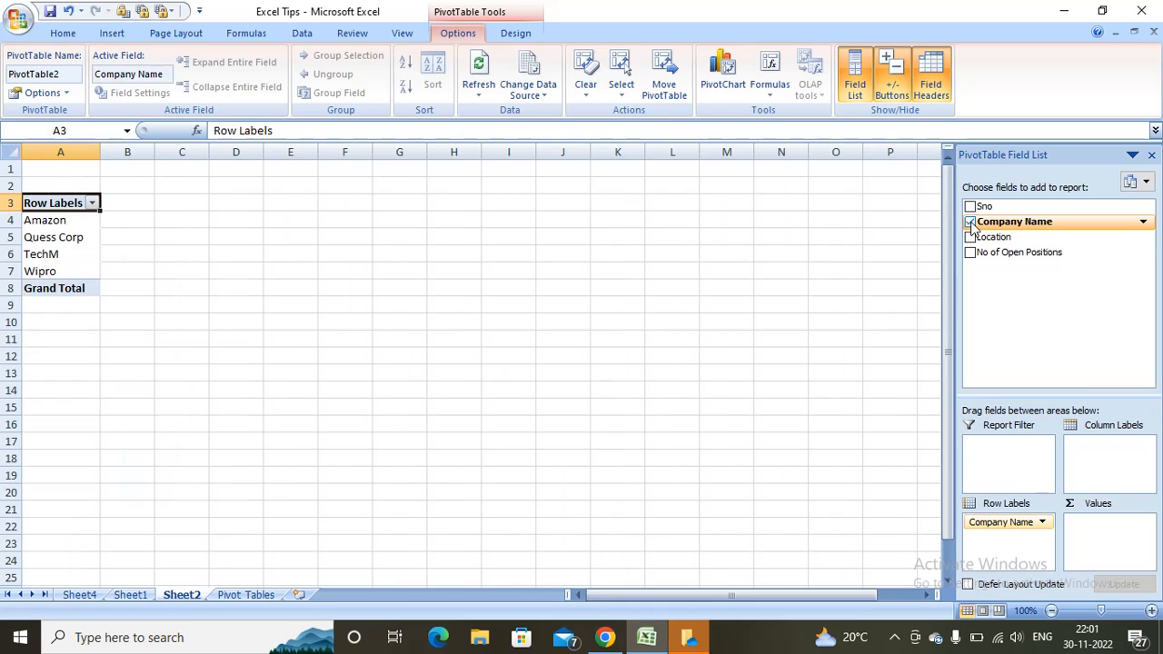
click(970, 238)
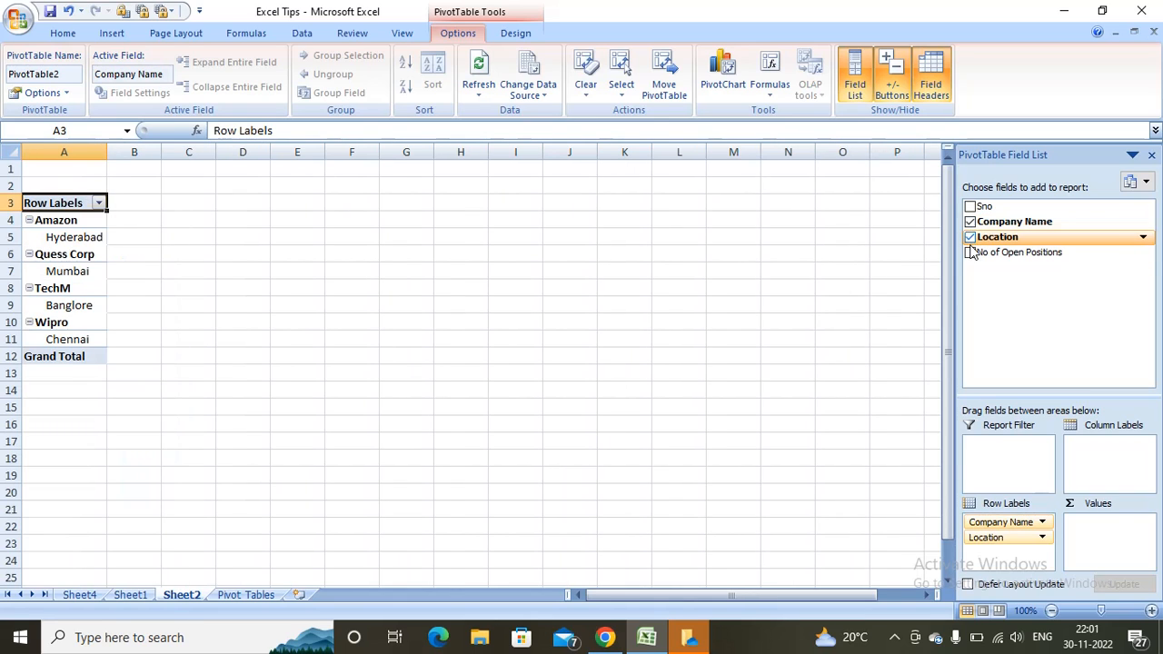
click(970, 252)
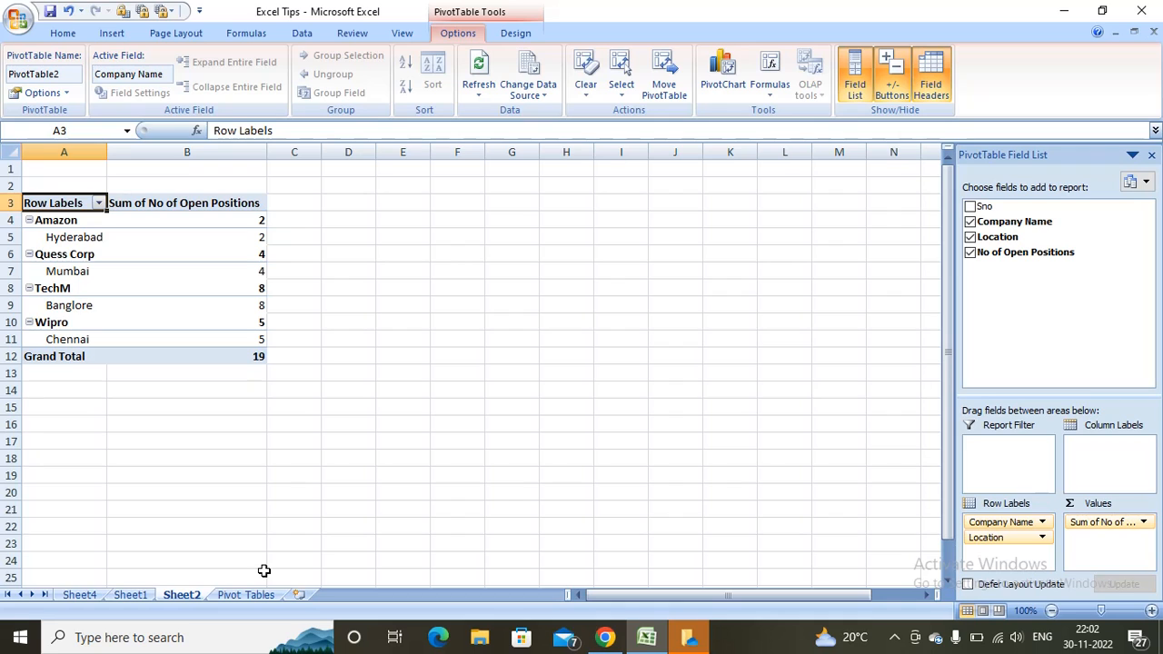
Step: Return to the Pivot Tables sheet and check the microphone access options in Windows Settings
click(224, 597)
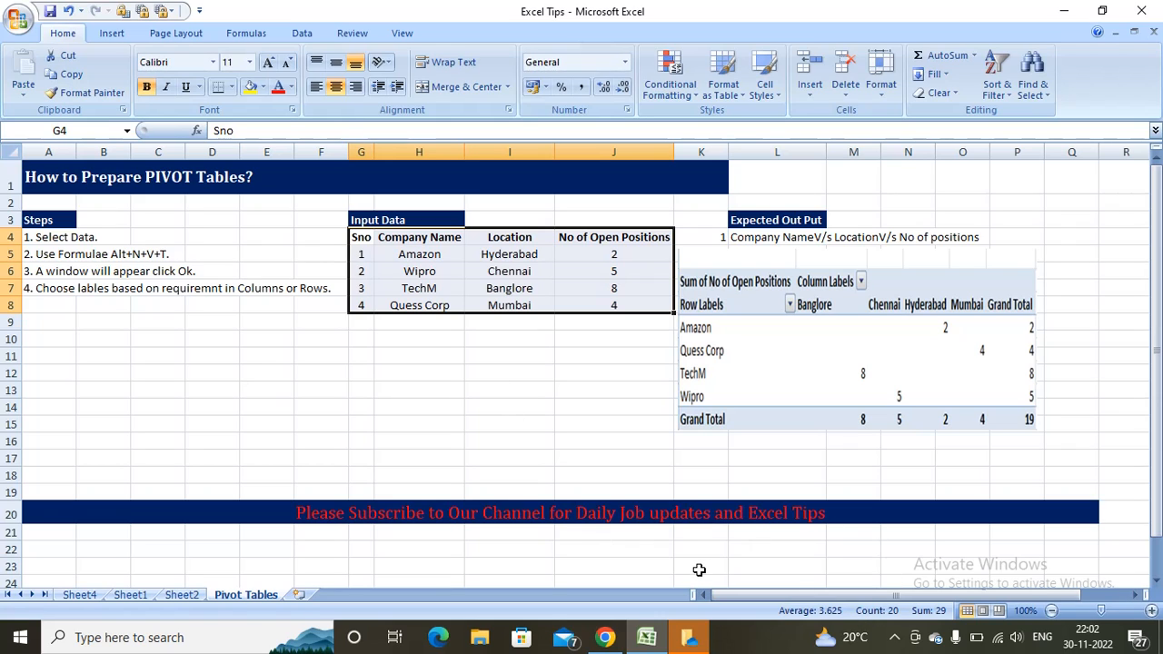
click(769, 513)
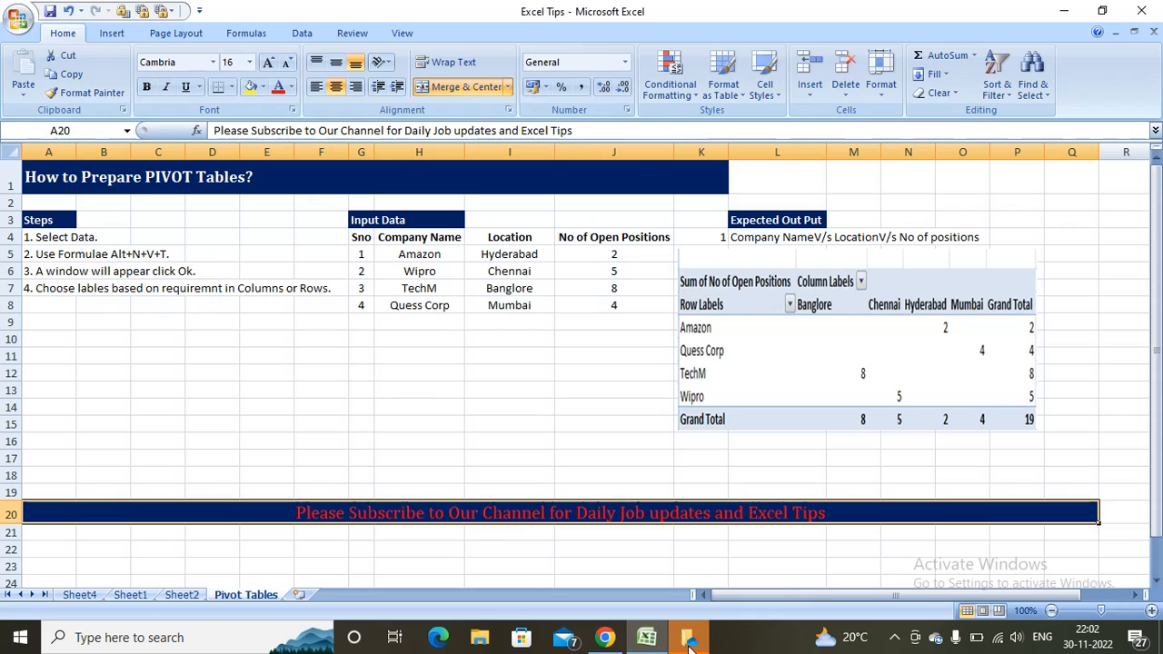
mouse_move(690, 646)
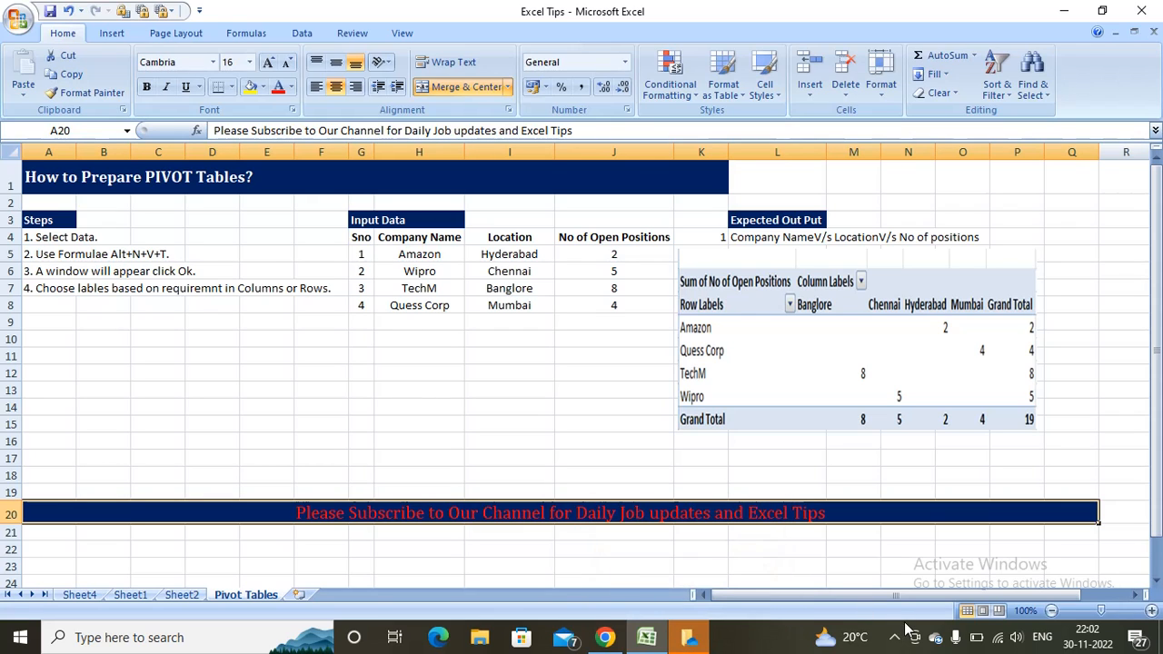
click(958, 641)
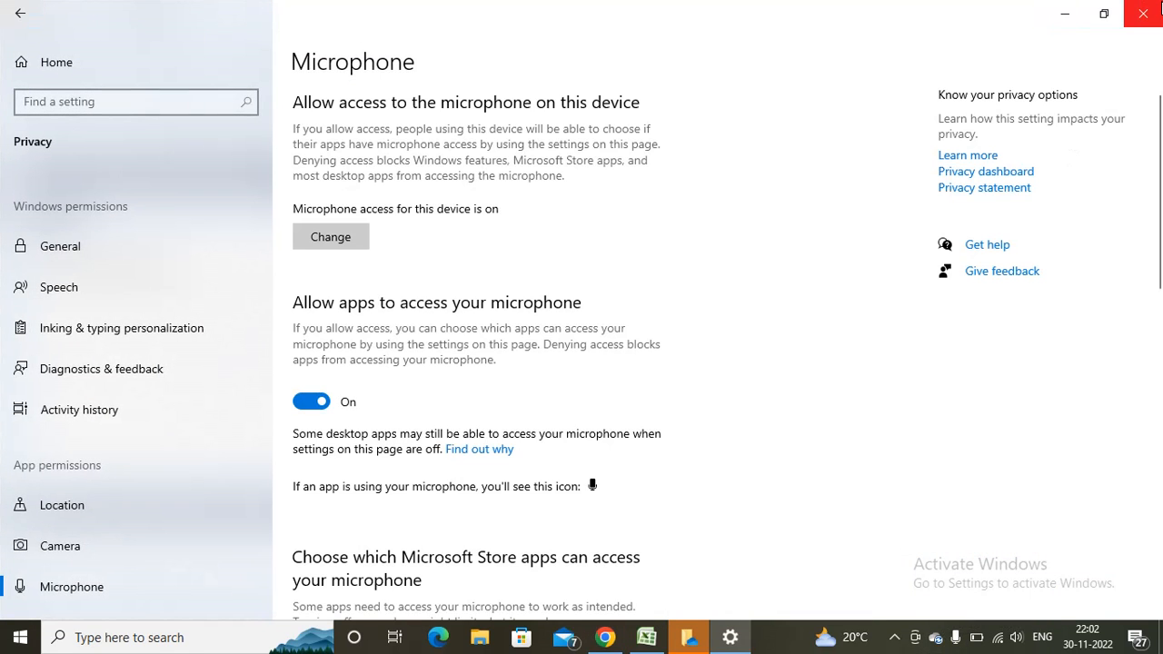
click(1154, 13)
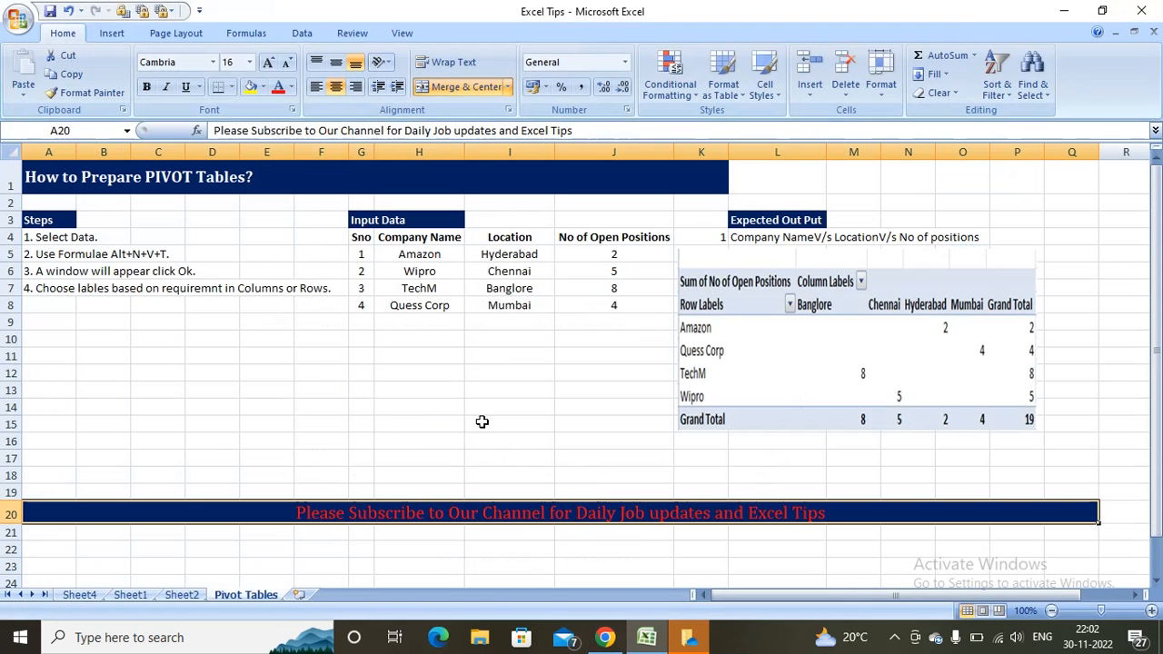
click(627, 441)
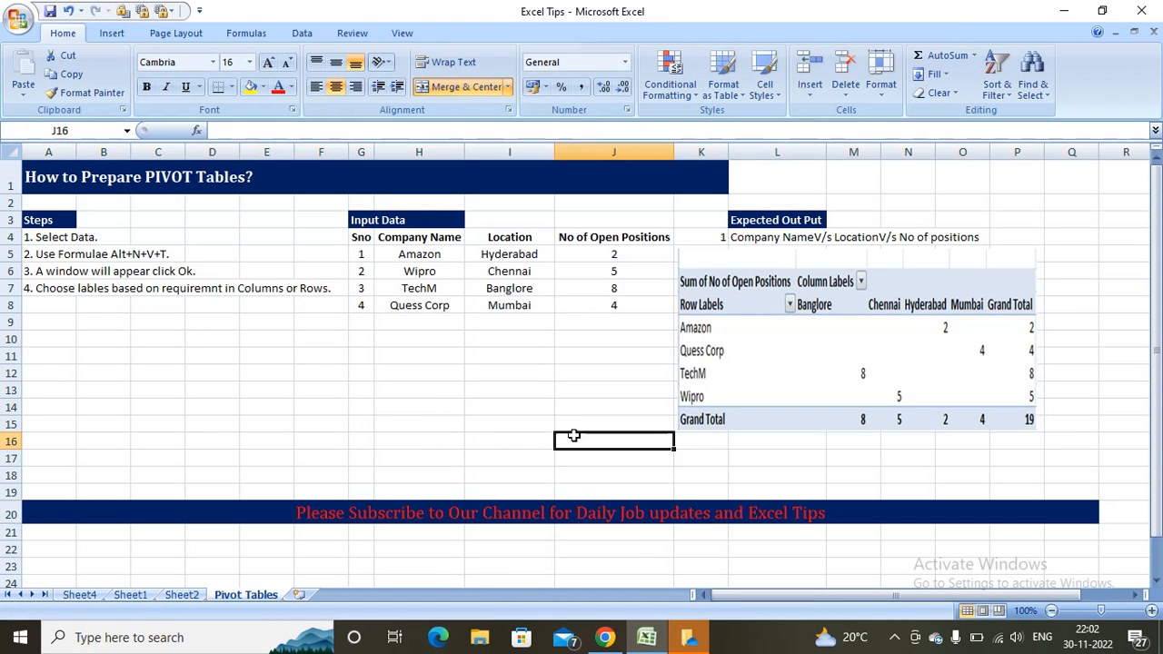
click(894, 637)
click(893, 640)
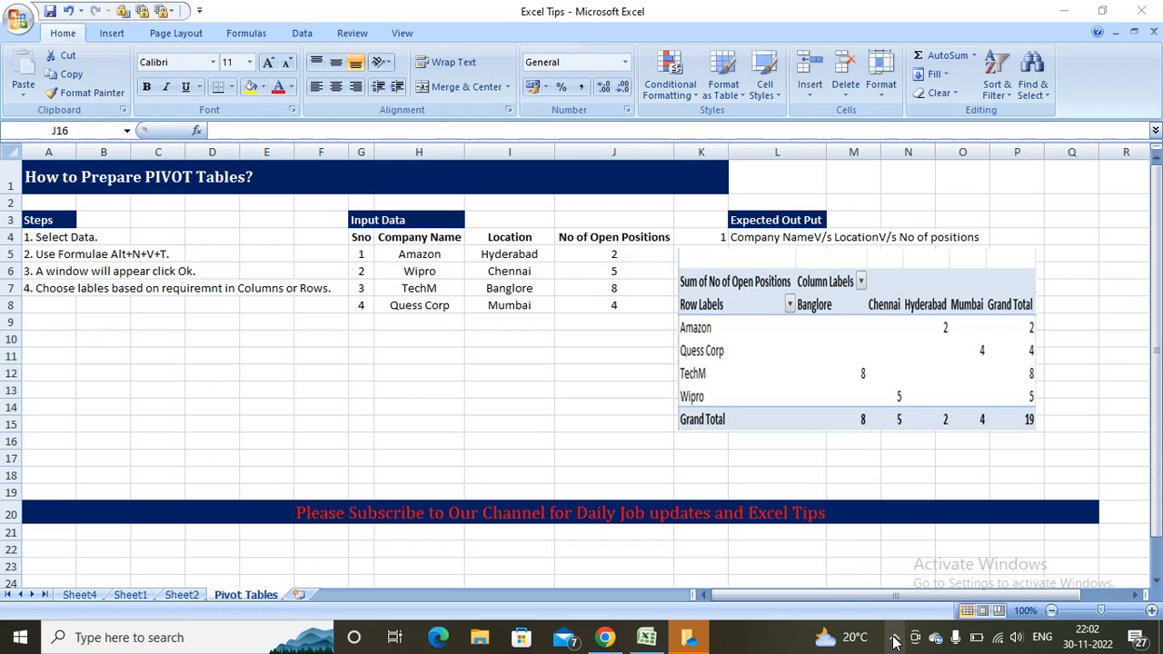
click(892, 639)
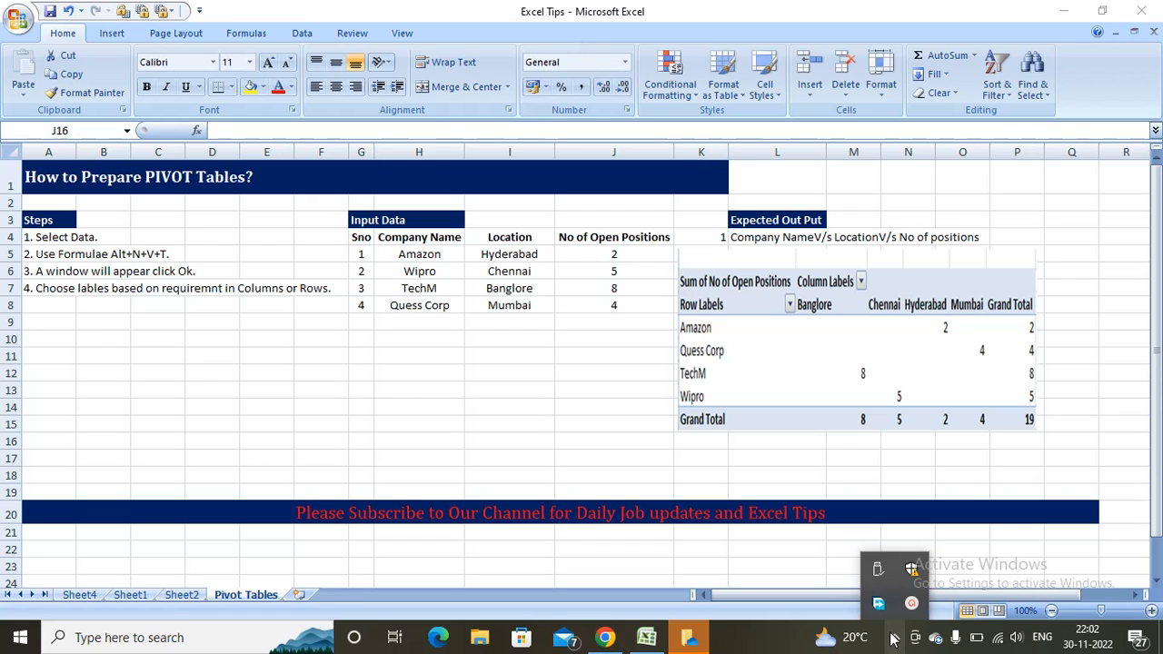
click(919, 603)
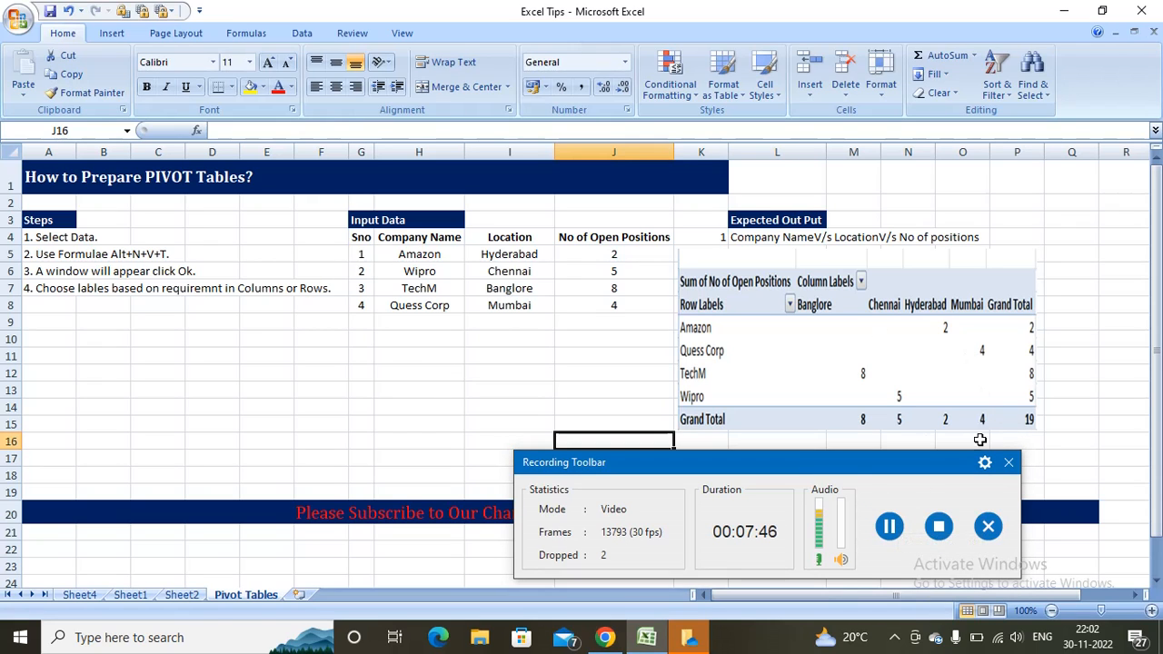
drag(849, 462, 1054, 631)
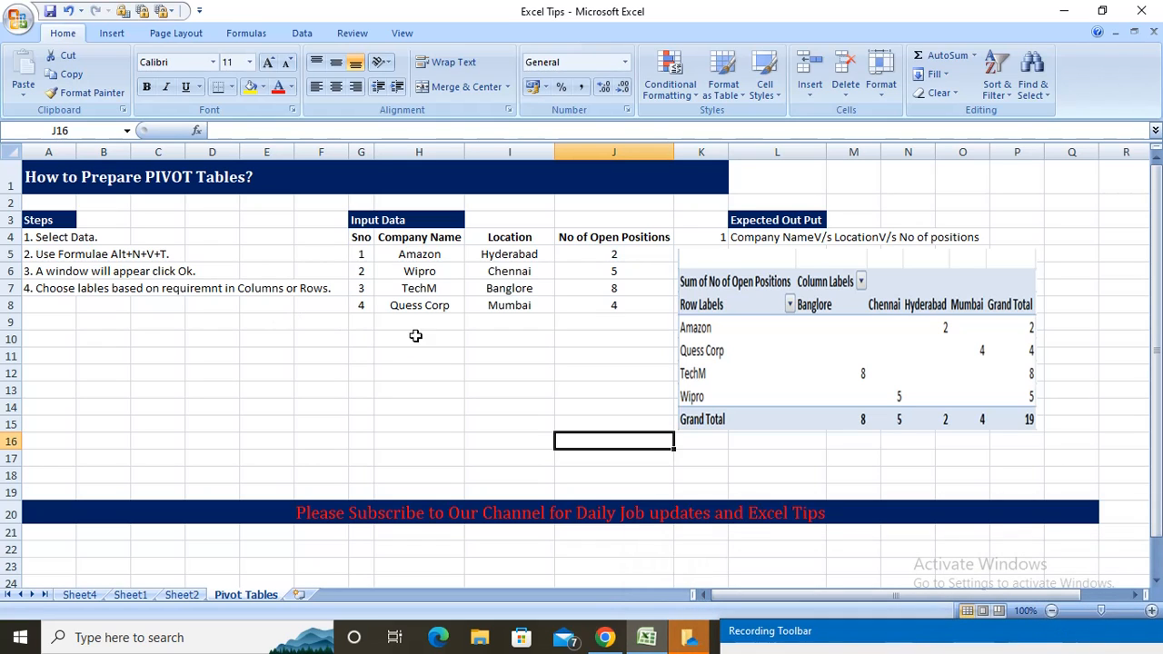
Step: Check the expected output layout on the Pivot Tables sheet, and move Location to the column labels of Sheet2's pivot
click(790, 222)
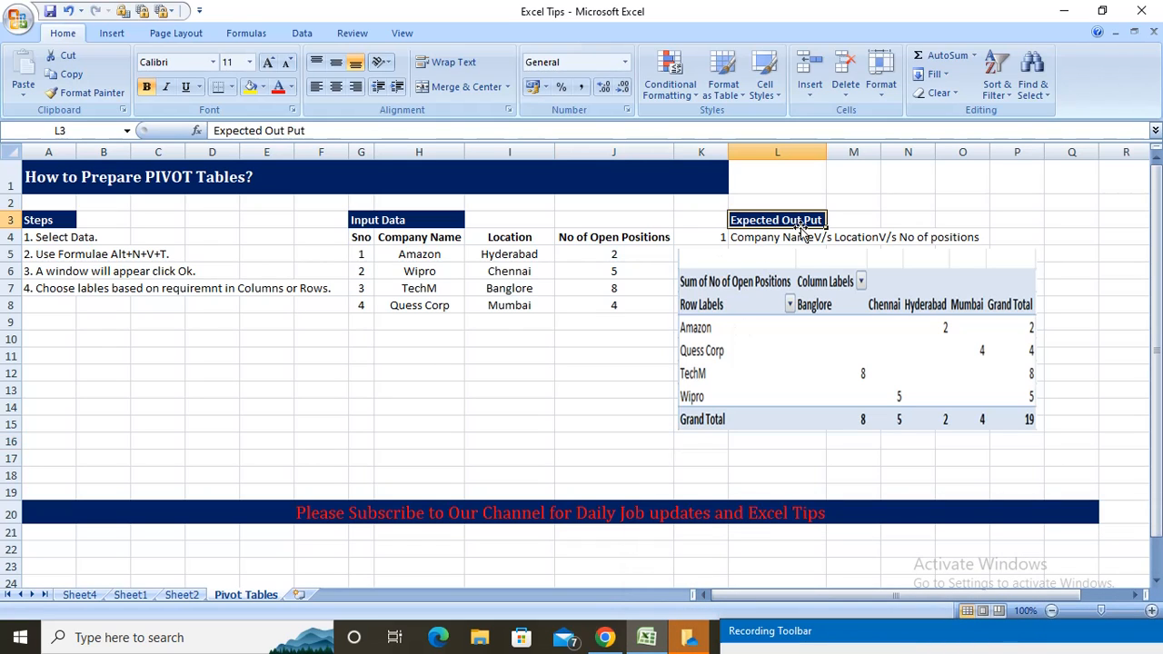
click(808, 237)
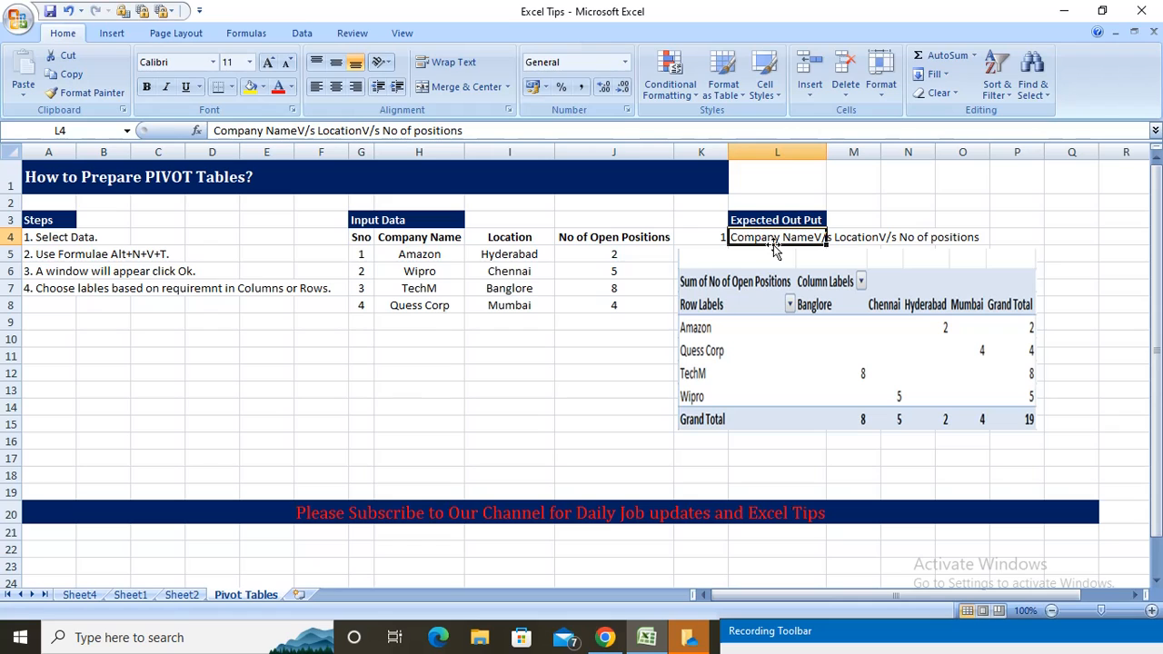
click(182, 595)
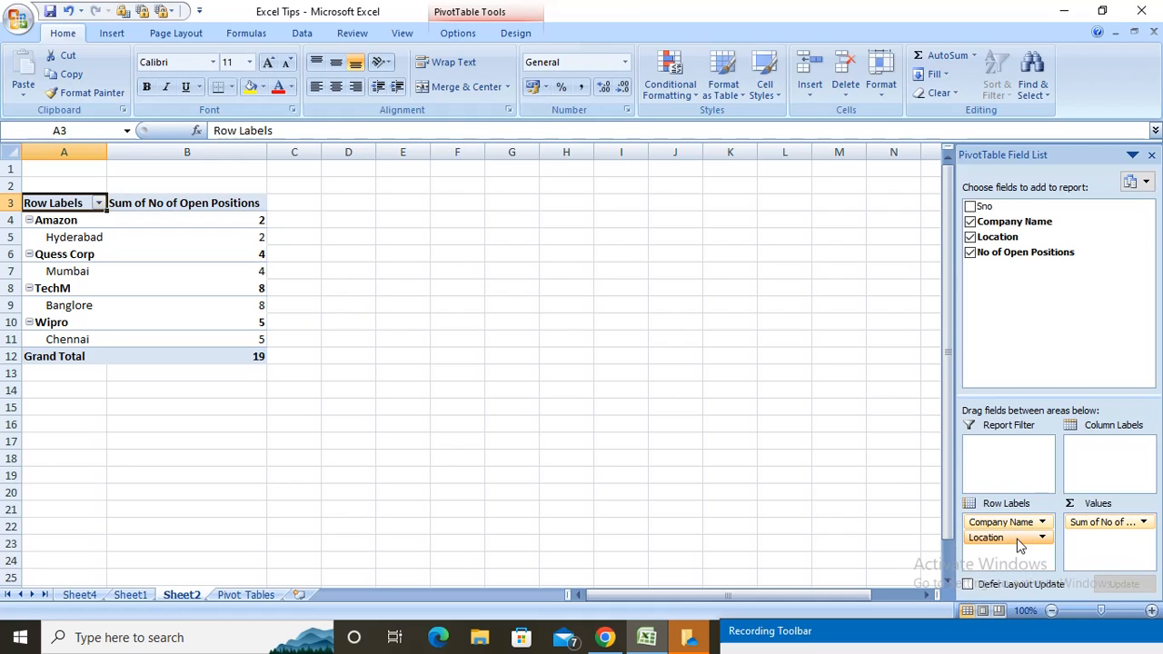
drag(1018, 540, 1102, 477)
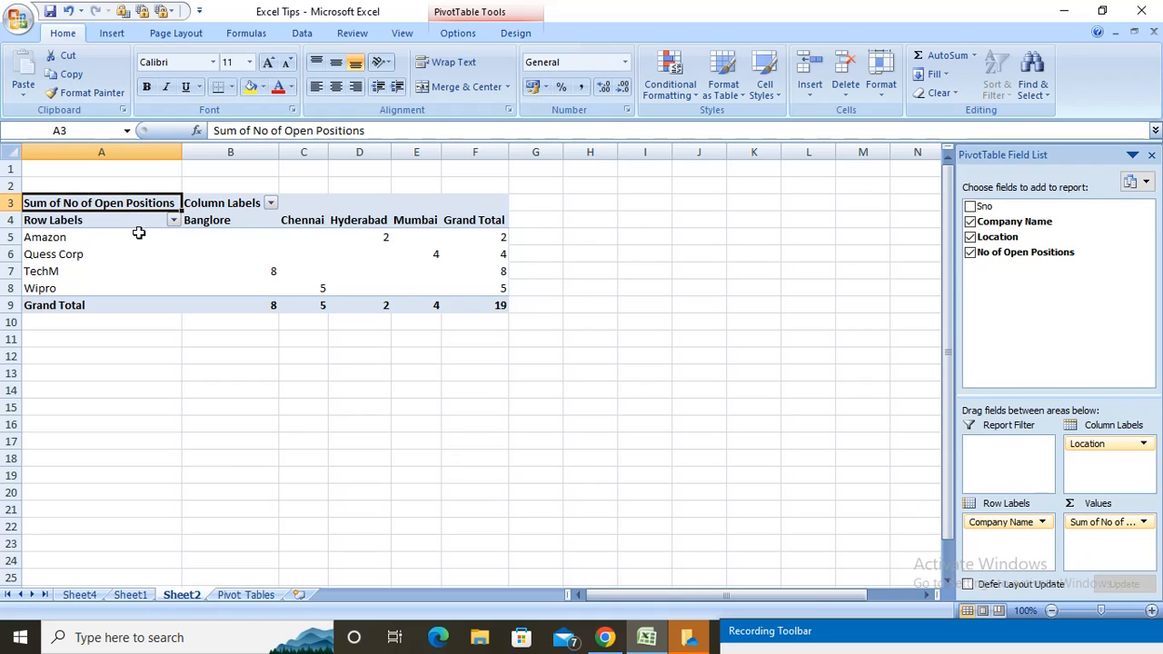
Step: Copy the entire Sheet2 pivot table, range A3:F9, including its grand totals
key(shift+Down)
key(shift+Down)
key(shift+Down)
key(shift+Down)
key(shift+Down)
key(shift+Down)
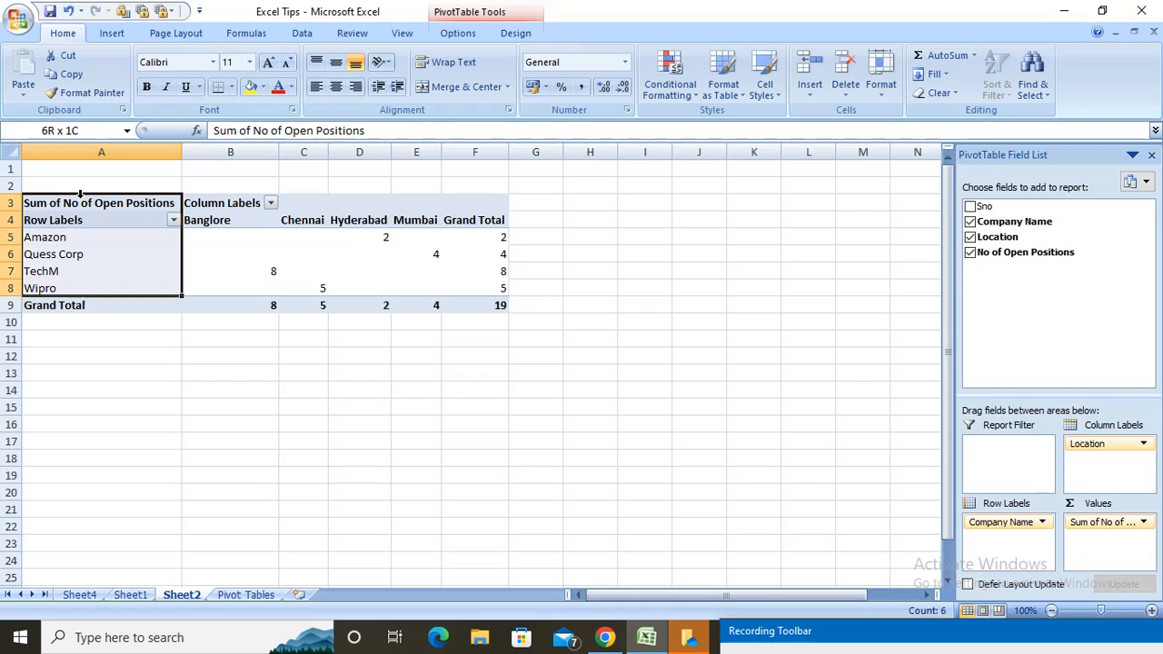
key(shift+Right)
key(shift+space)
key(ctrl+shift+Left)
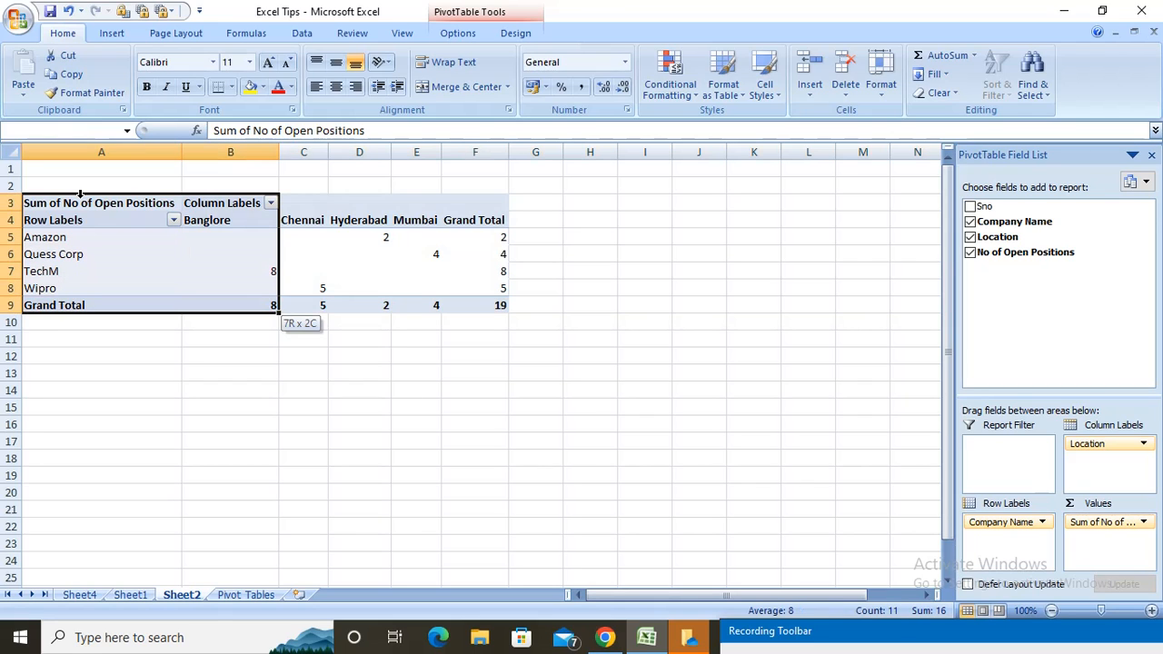
key(shift+Right)
key(shift+Right)
key(shift+Right)
key(shift+Right)
key(ctrl+c)
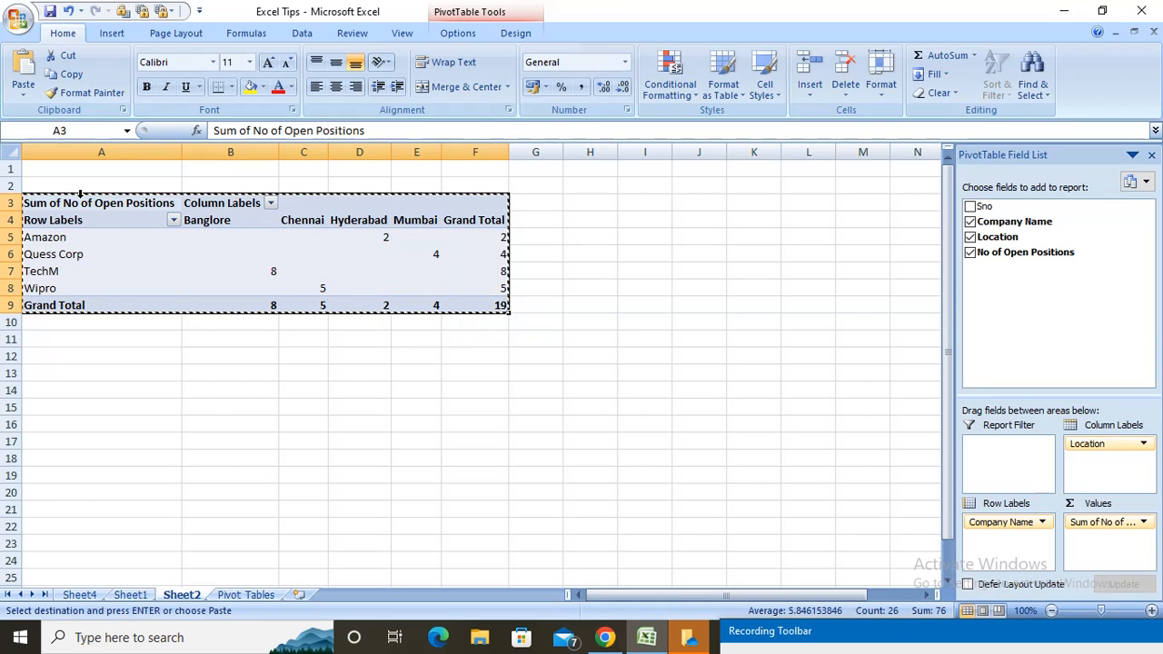
Step: Paste the copied pivot table at cell Q7 on the Pivot Tables sheet, beside the expected output
click(243, 595)
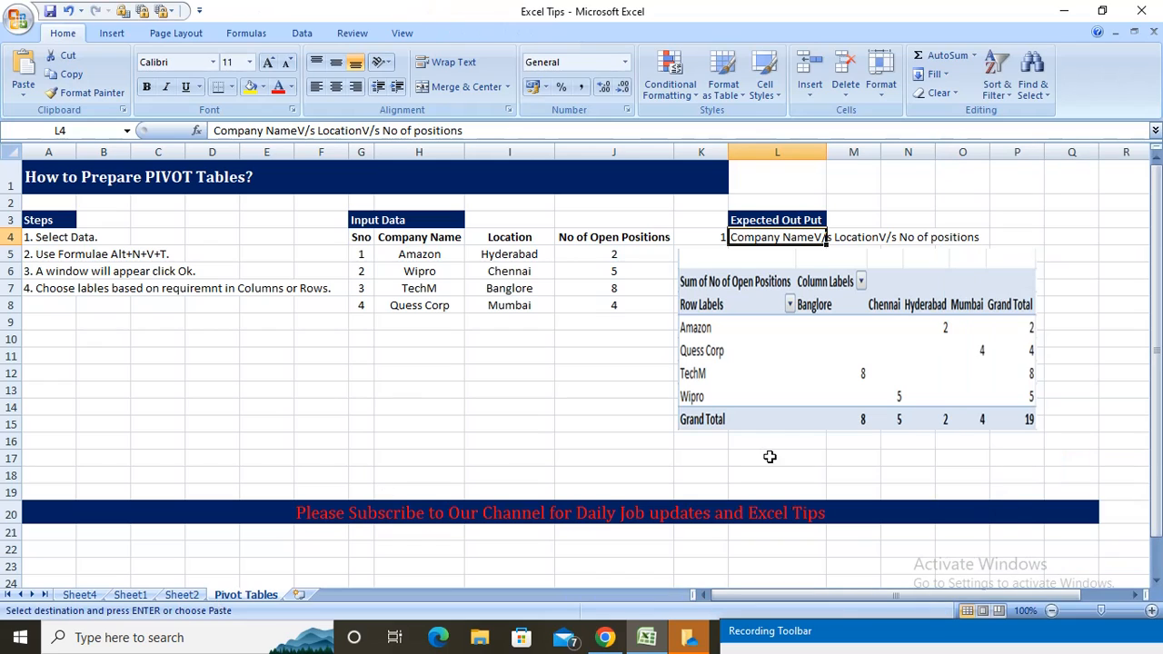
click(704, 454)
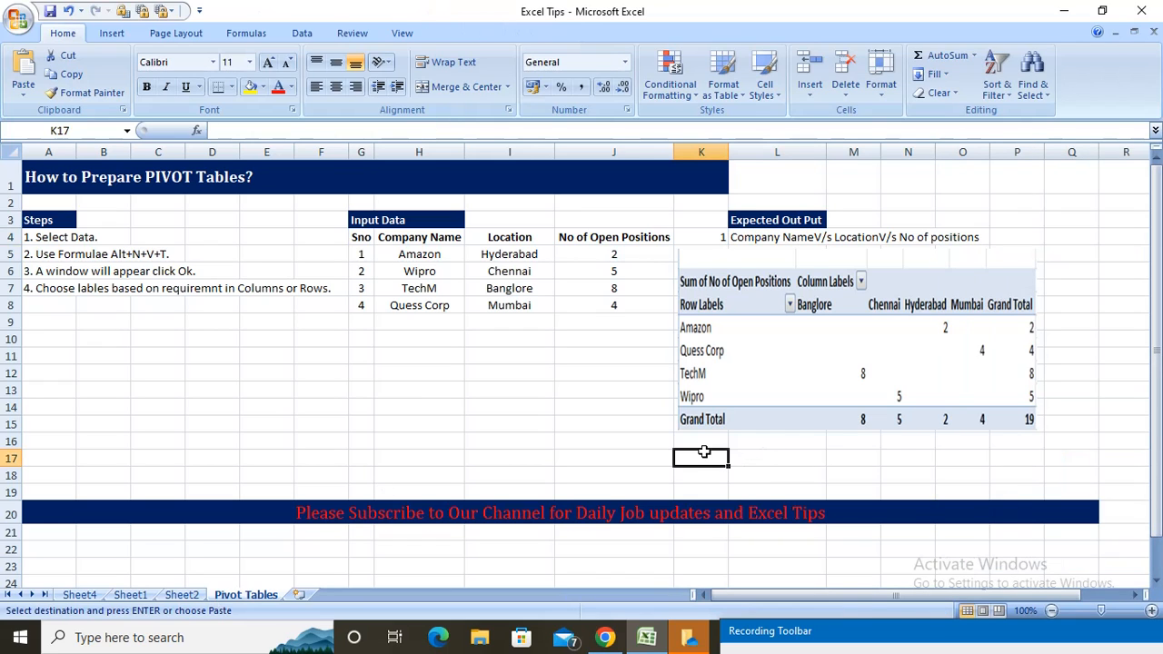
key(Right)
key(Right)
key(Right)
key(Right)
key(Right)
key(Right)
key(Right)
key(Right)
key(Right)
key(Right)
key(Up)
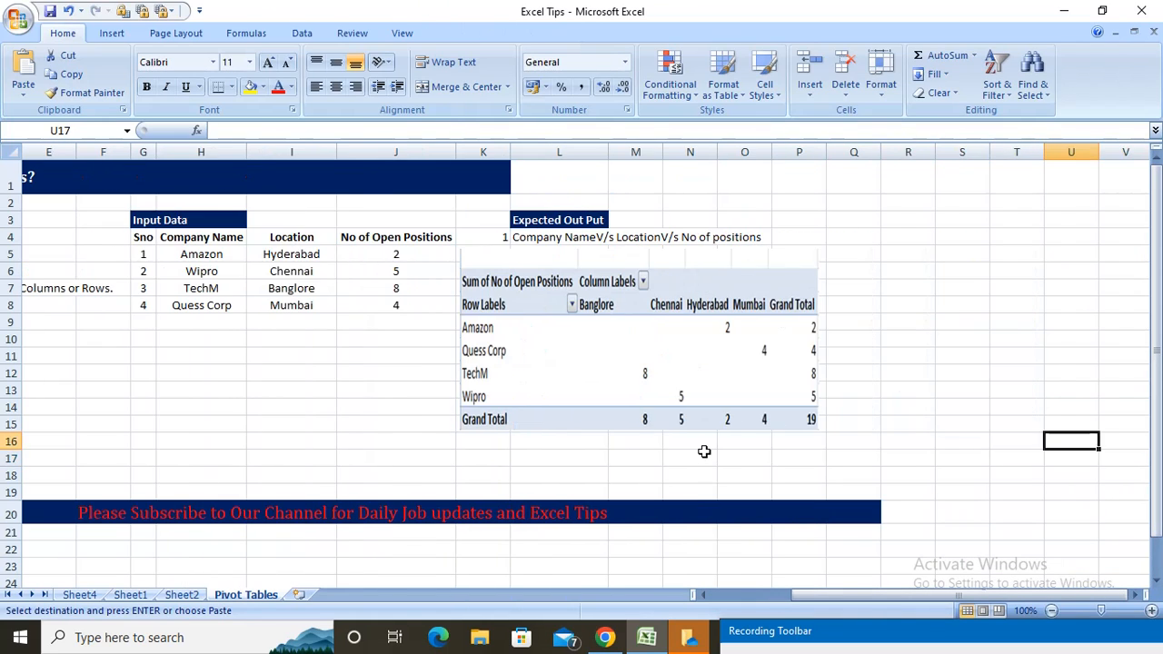
key(Up)
key(Up)
key(Up)
key(Up)
key(Up)
key(Up)
key(Up)
key(Up)
key(Up)
key(Up)
key(Up)
key(Up)
key(Left)
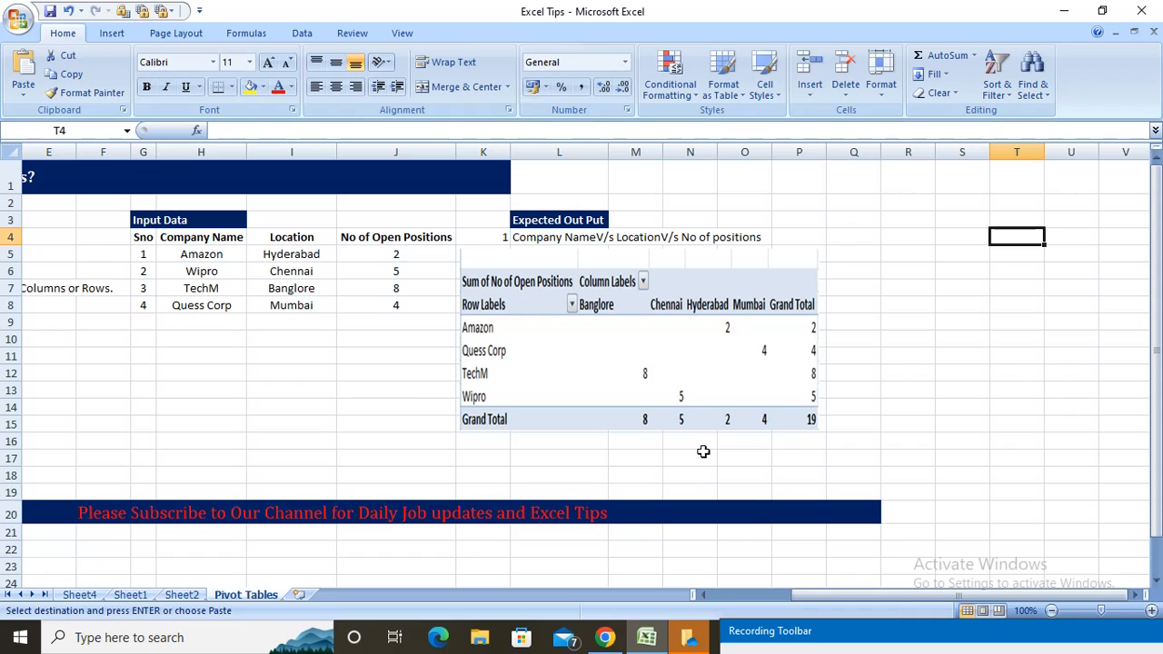
click(870, 287)
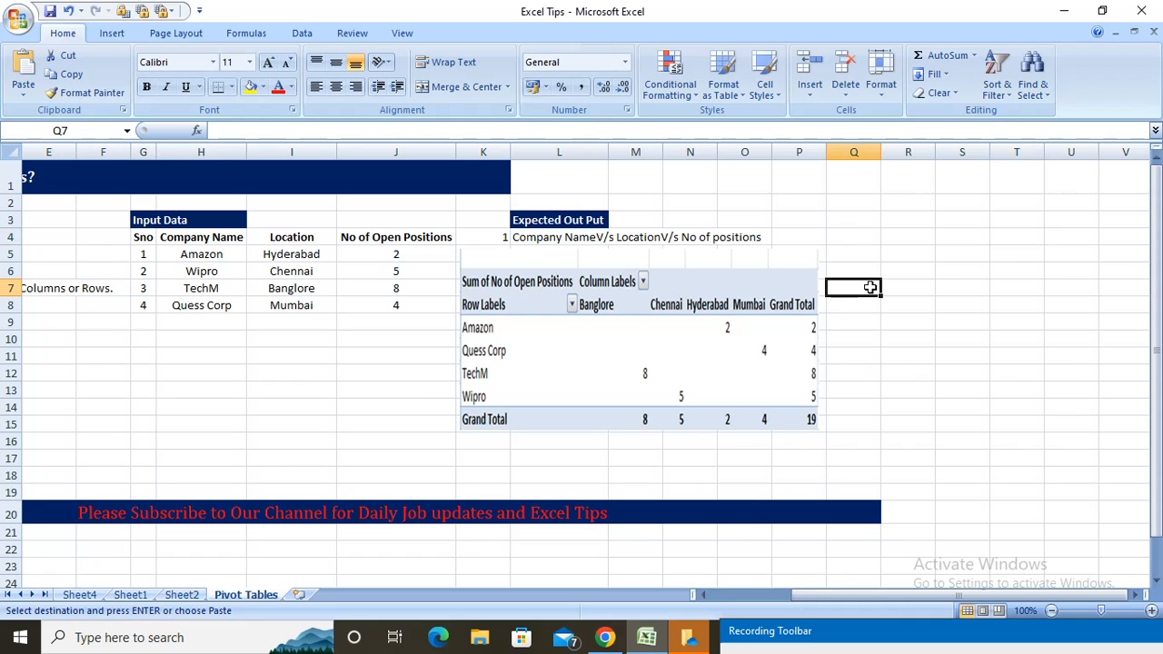
key(ctrl+v)
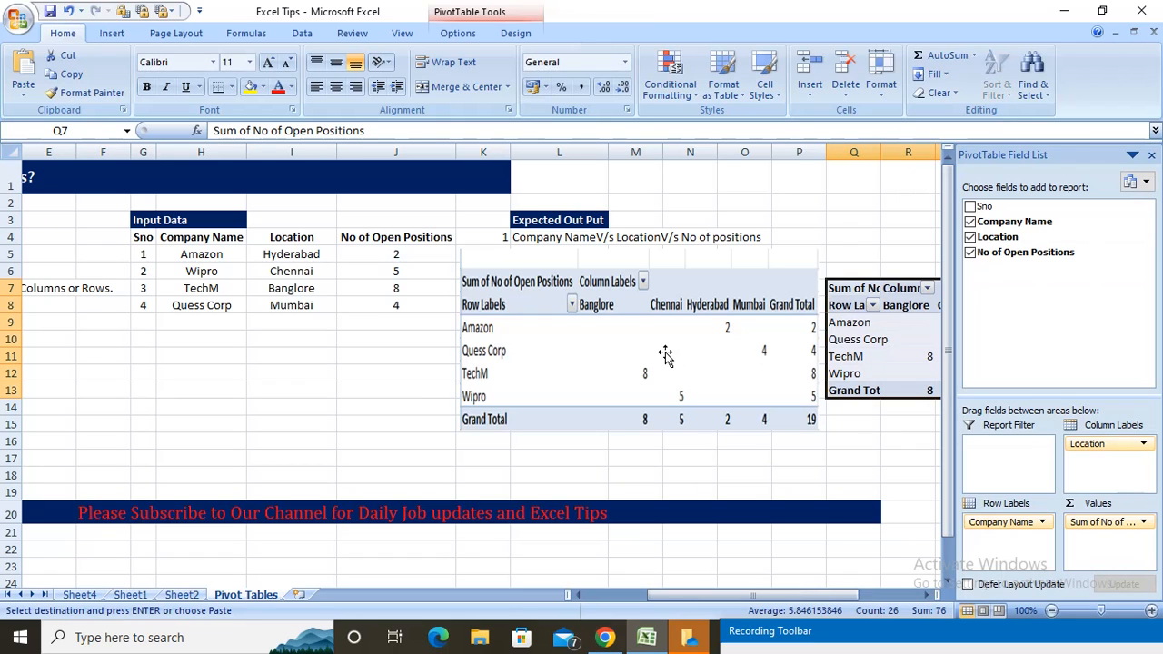
Step: Compare the pasted pivot table with the expected output on the Pivot Tables sheet, out to column W
click(921, 338)
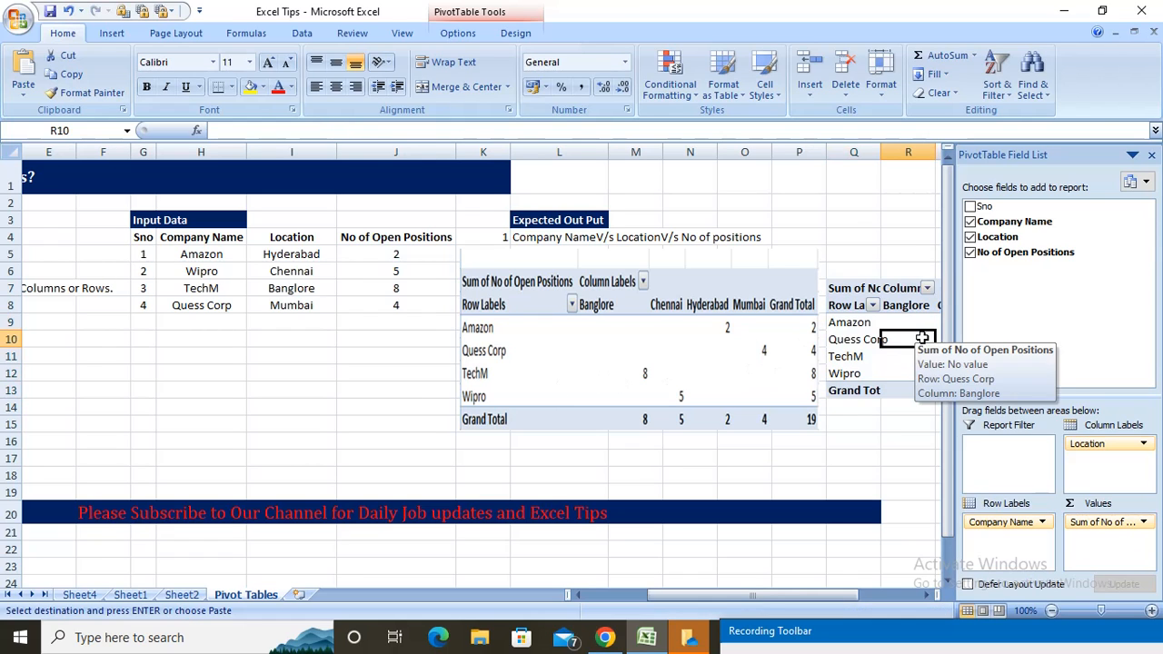
key(Right)
key(Right)
key(Right)
key(Right)
key(Right)
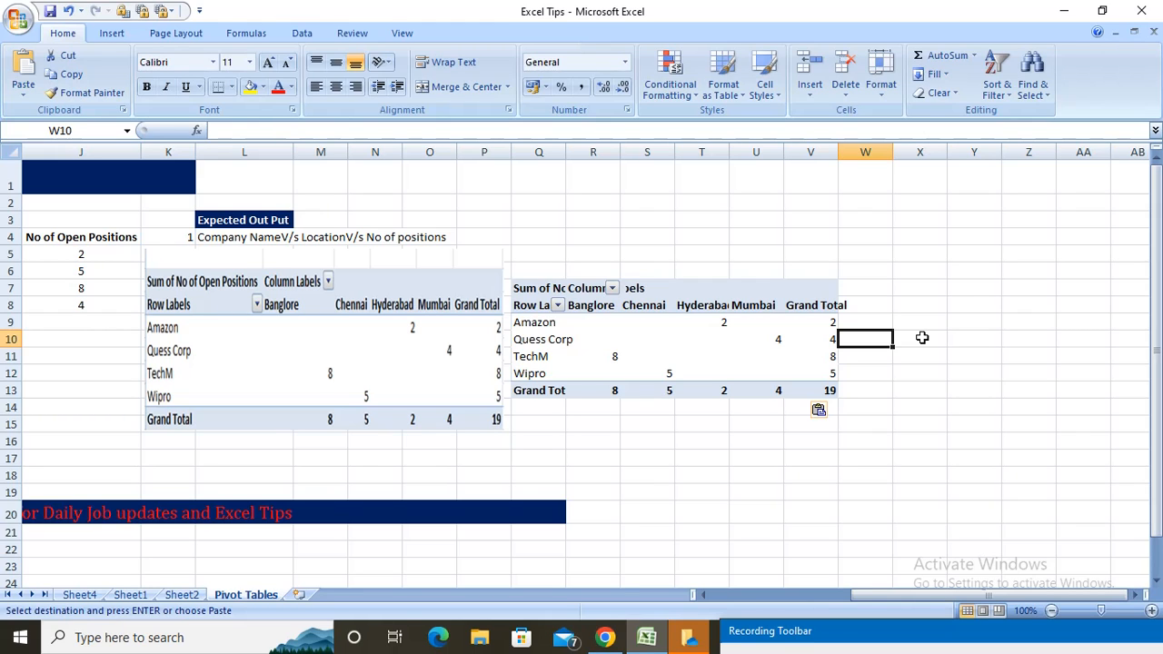
Step: Undo the pivot table paste and Sheet2's Location layout change, and return to the Pivot Tables sheet
key(ctrl+Page_Up)
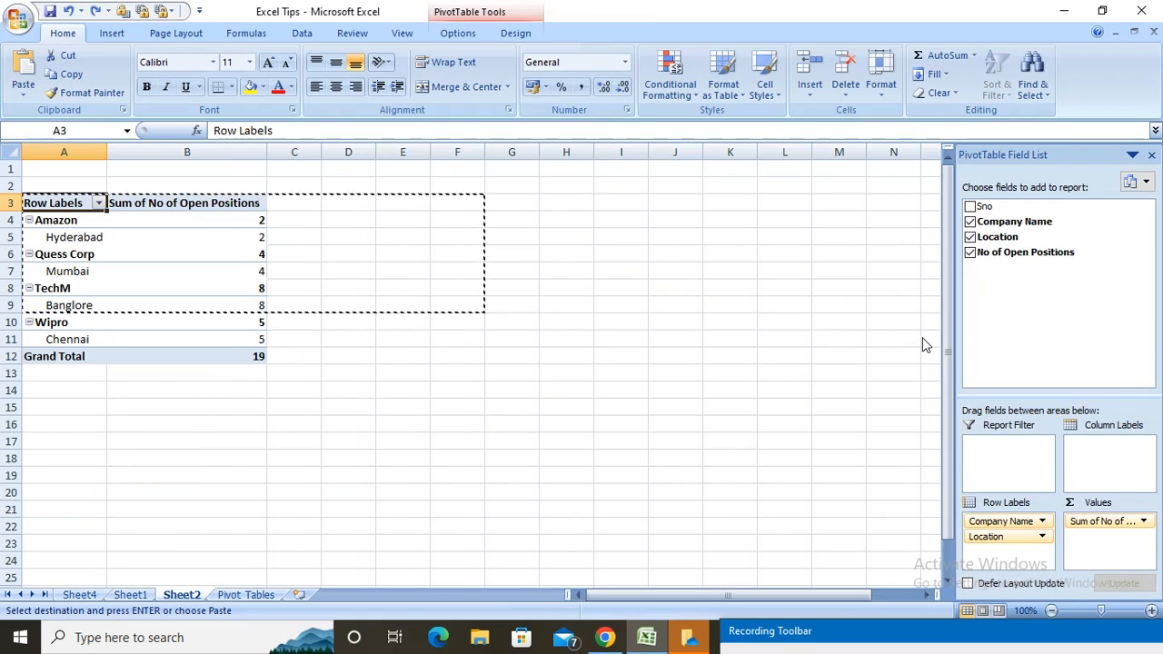
click(495, 470)
click(498, 504)
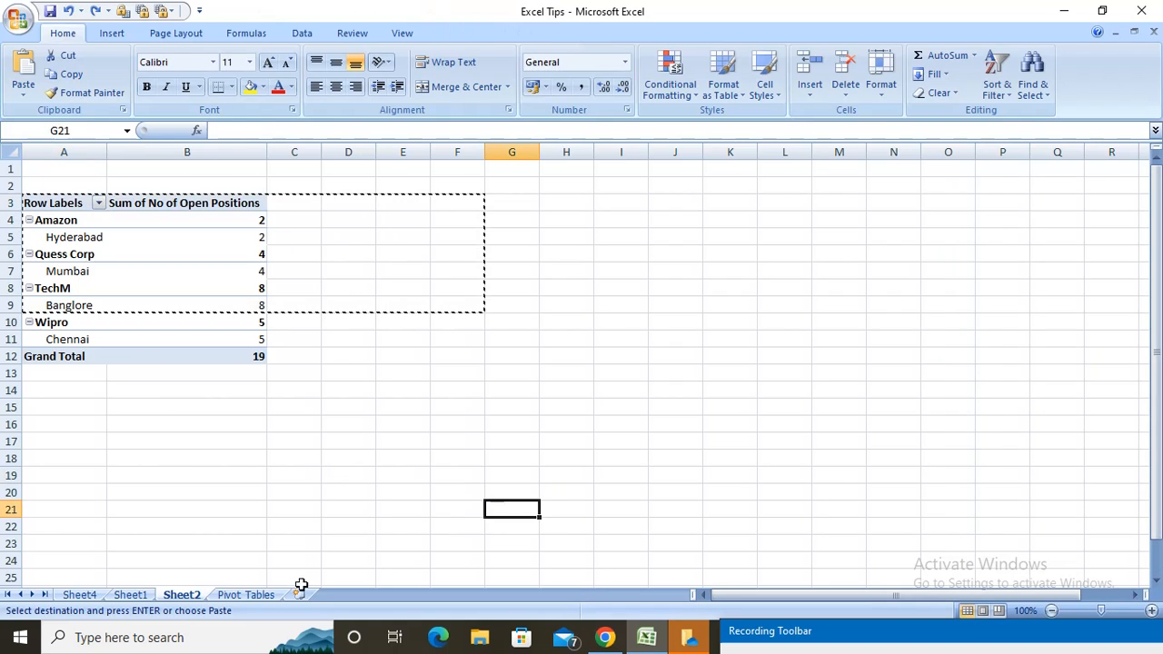
click(243, 593)
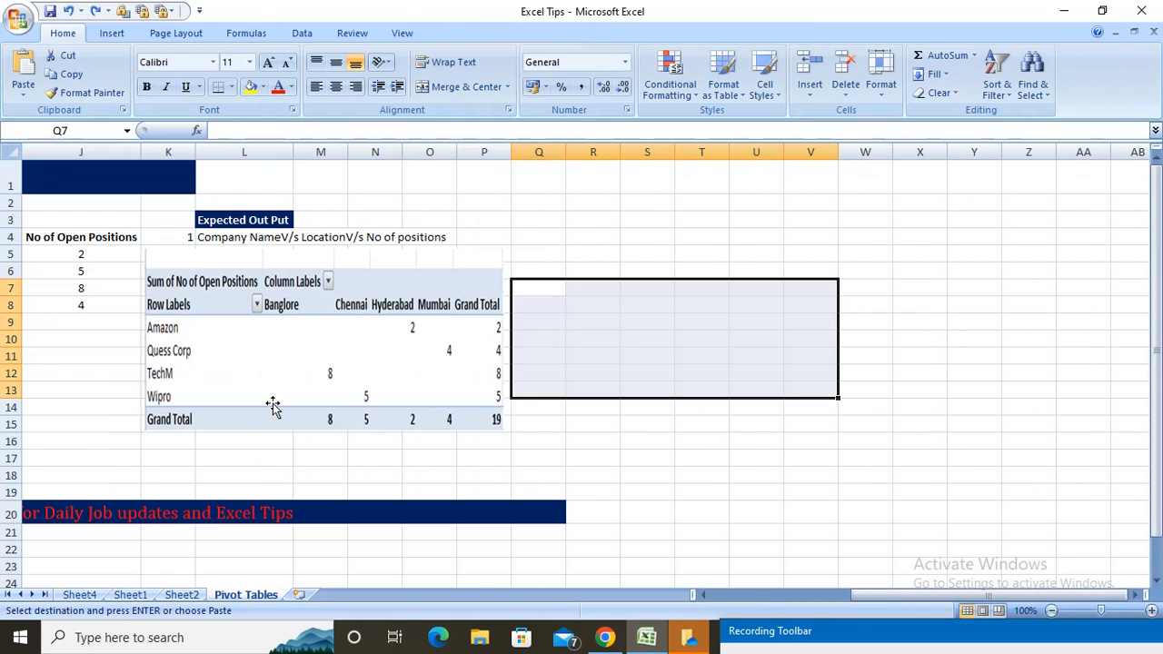
Step: Start a new row beneath the input data by entering serial number 5 in cell G9
click(38, 371)
key(Left)
key(Left)
key(Left)
key(Left)
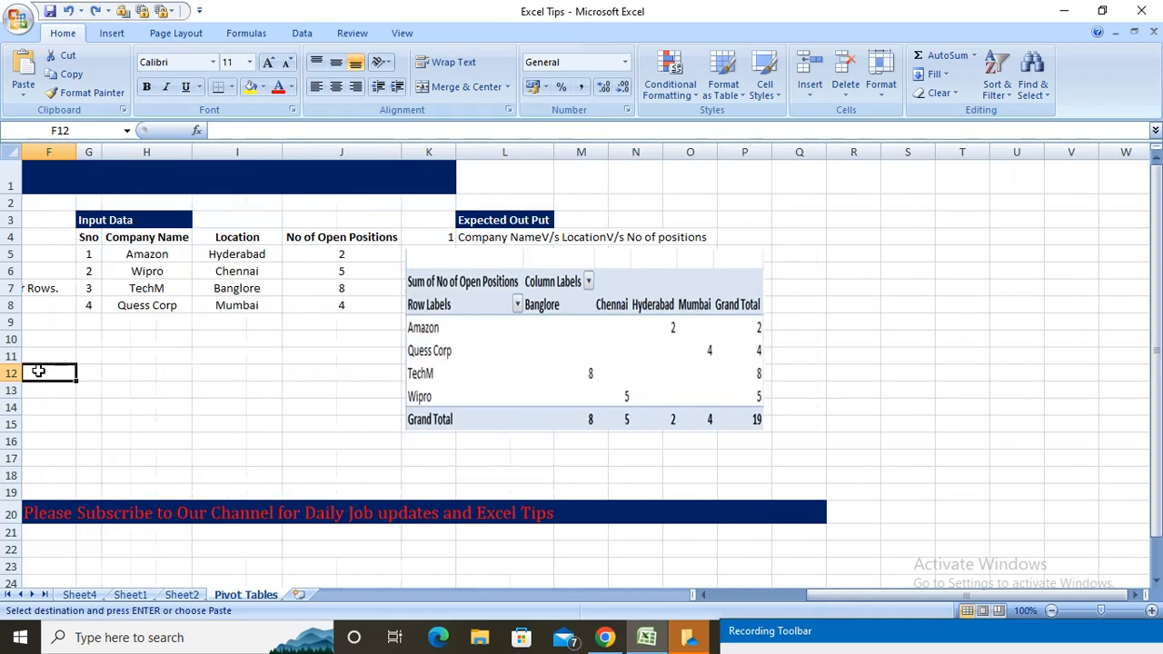
key(Left)
key(Left)
key(Left)
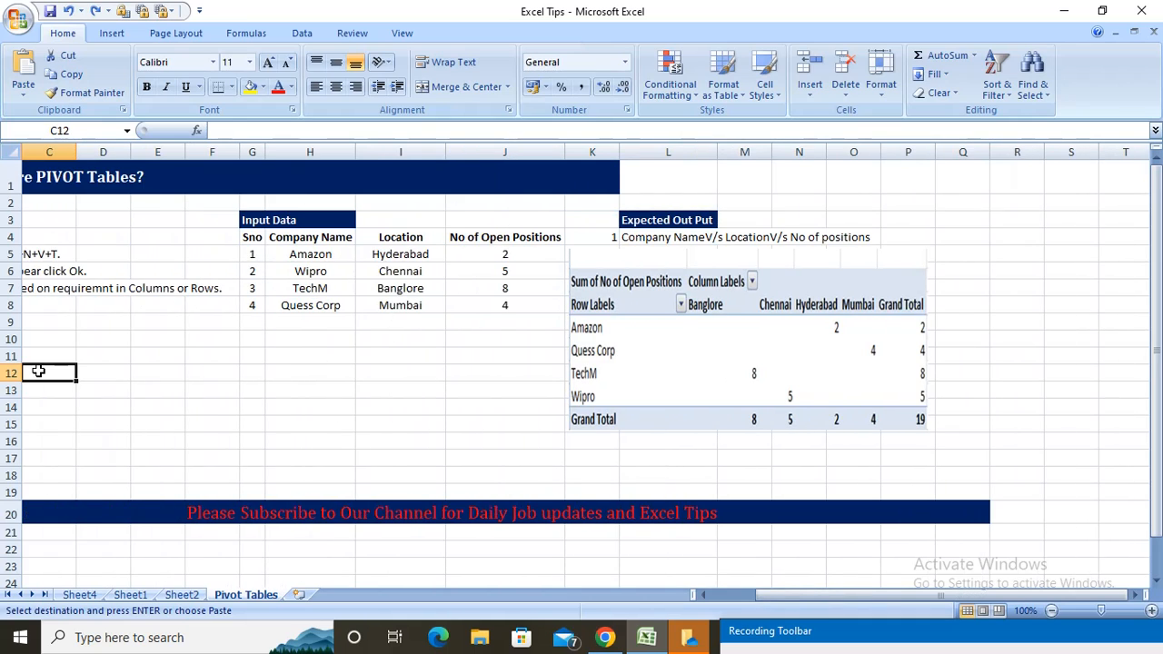
click(257, 323)
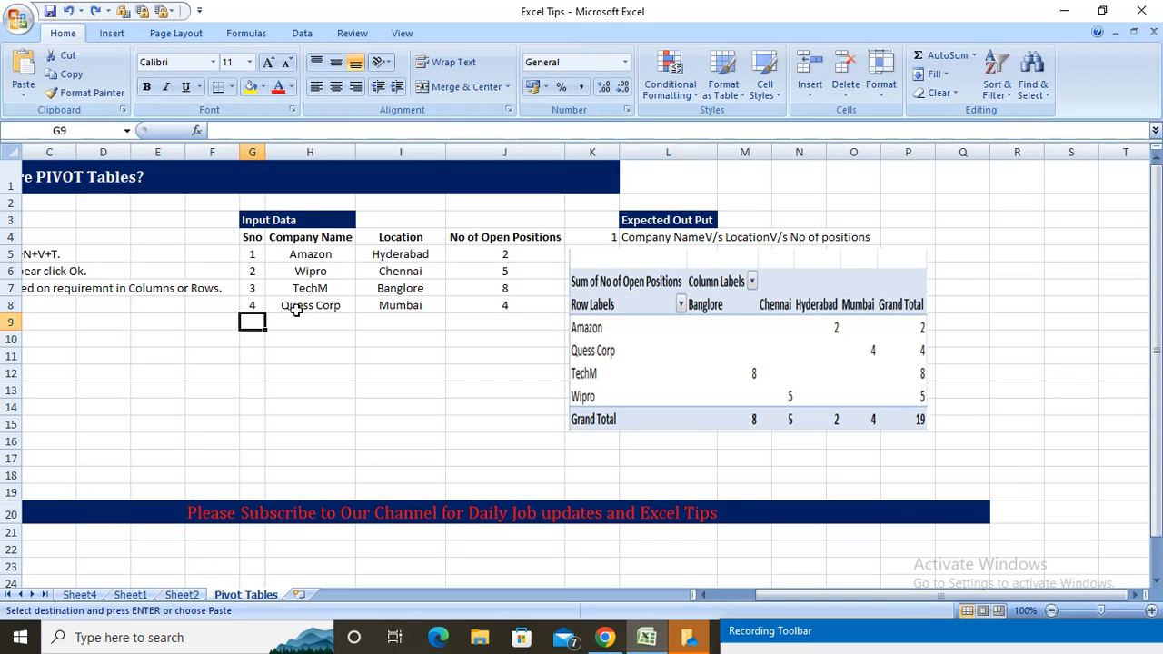
text(5.)
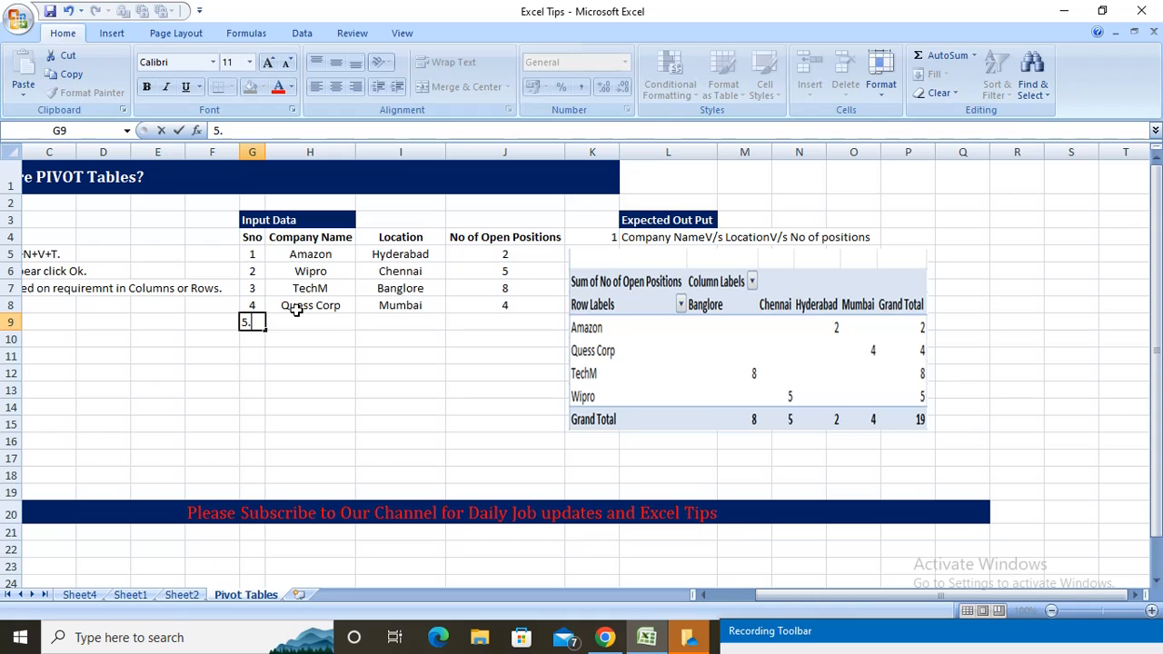
click(329, 325)
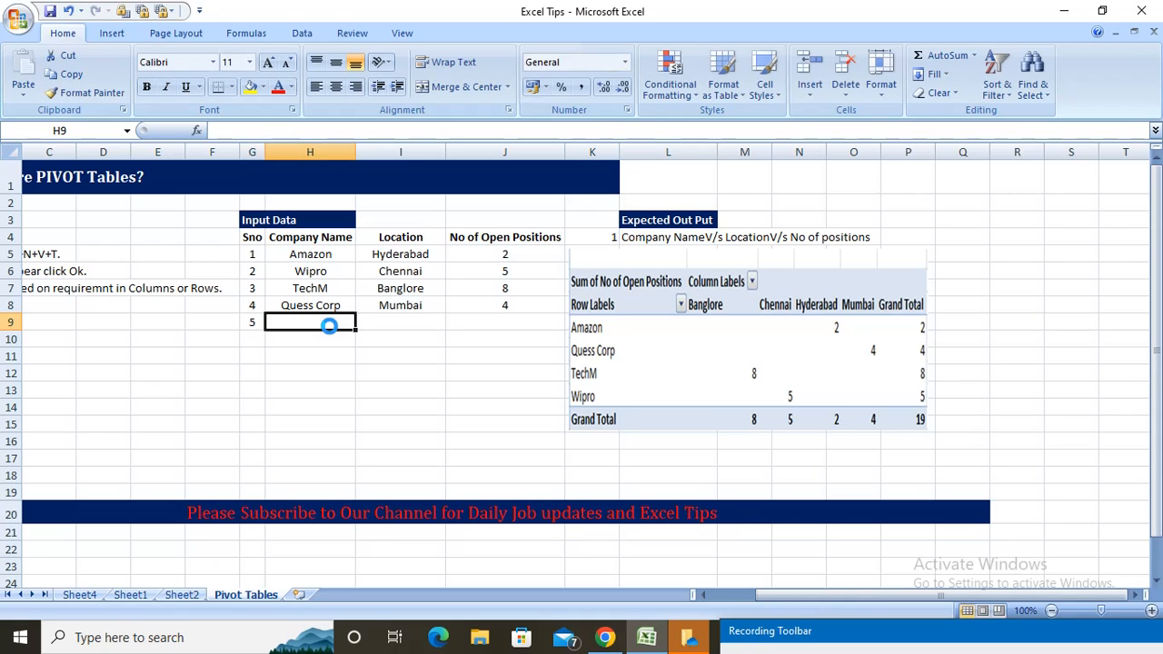
click(945, 643)
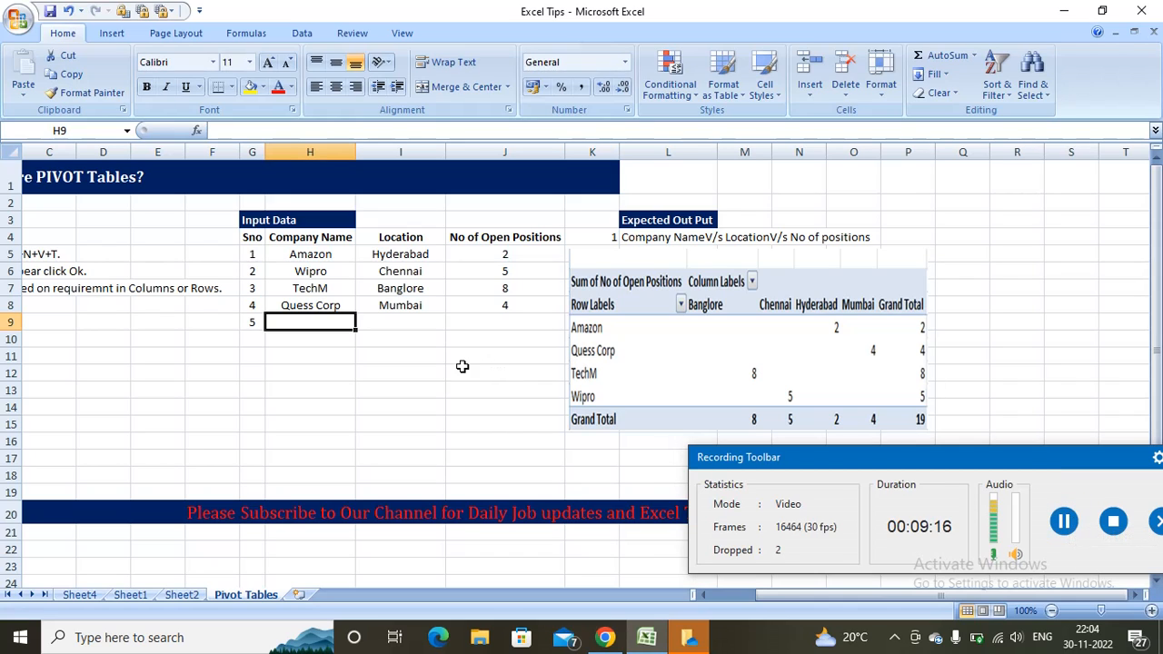
click(927, 468)
drag(927, 468, 813, 625)
Step: Complete row 9 of the input data with company name franklin, location Delhi and 1 open position
click(302, 356)
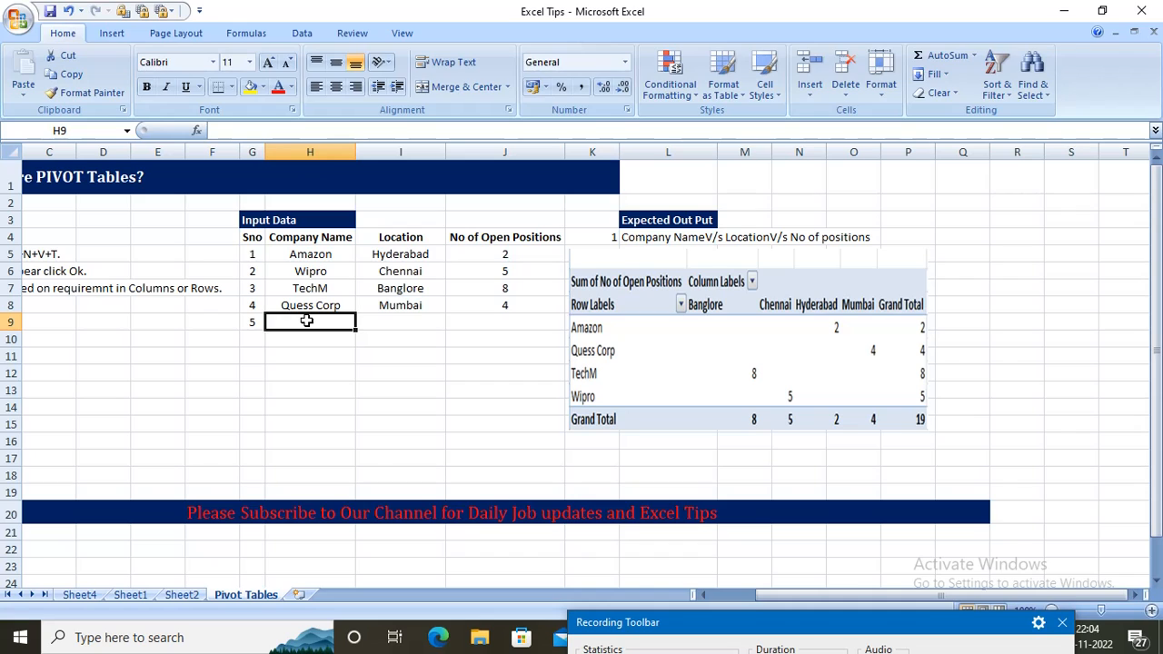
text(fr)
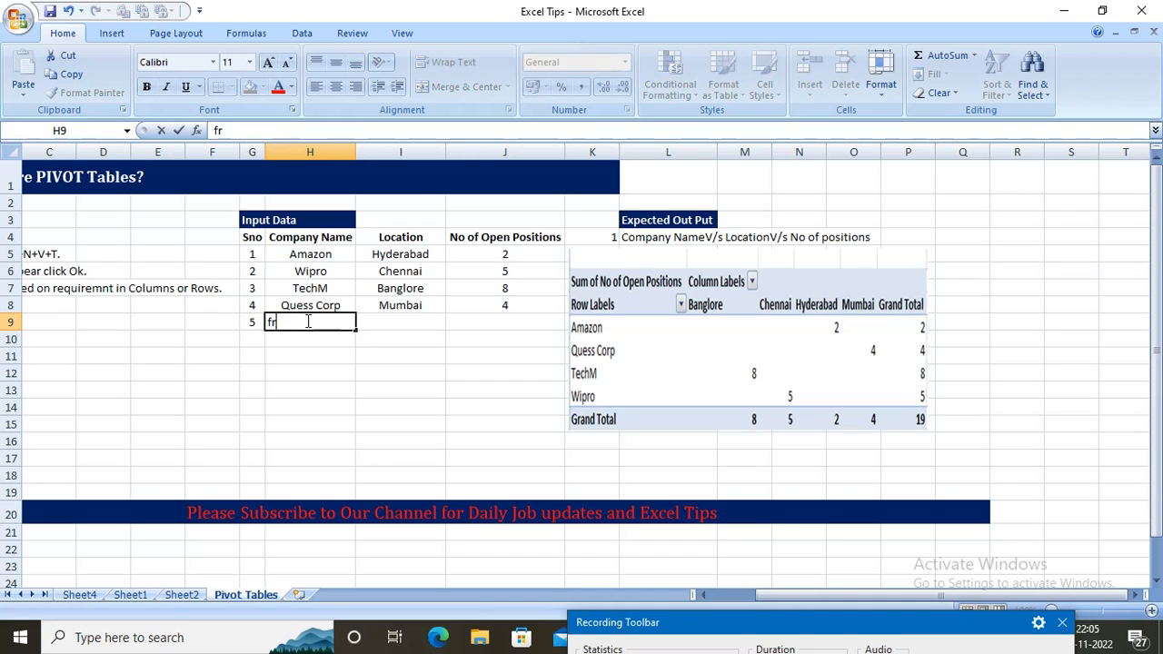
text(anklin)
key(Tab)
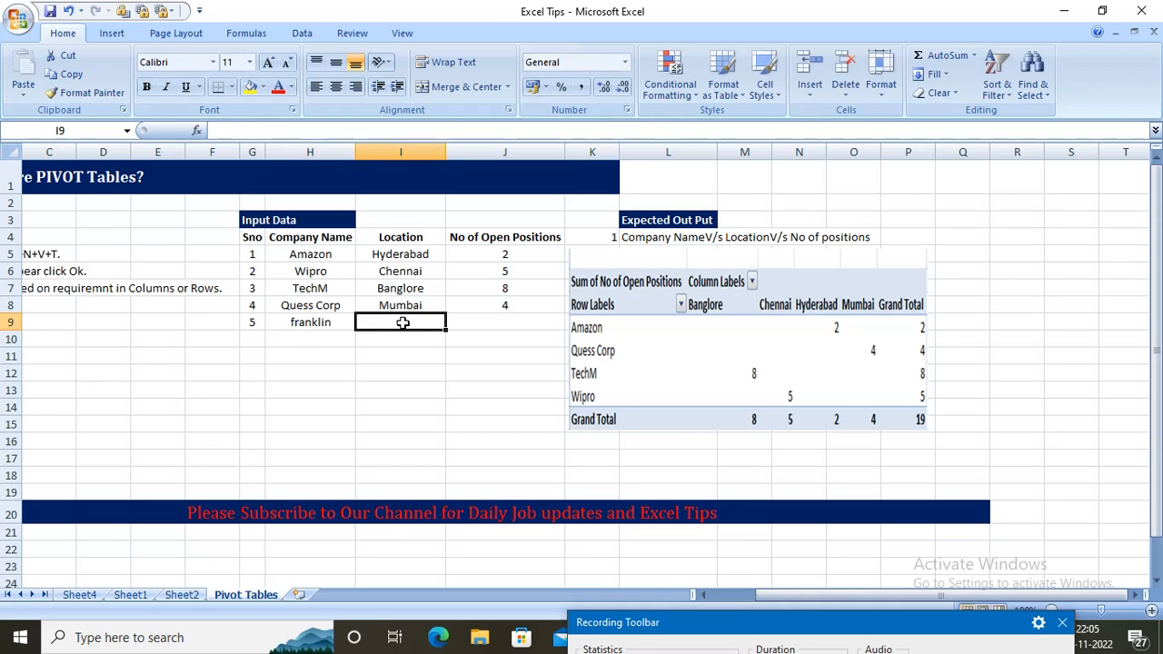
text(Delhi)
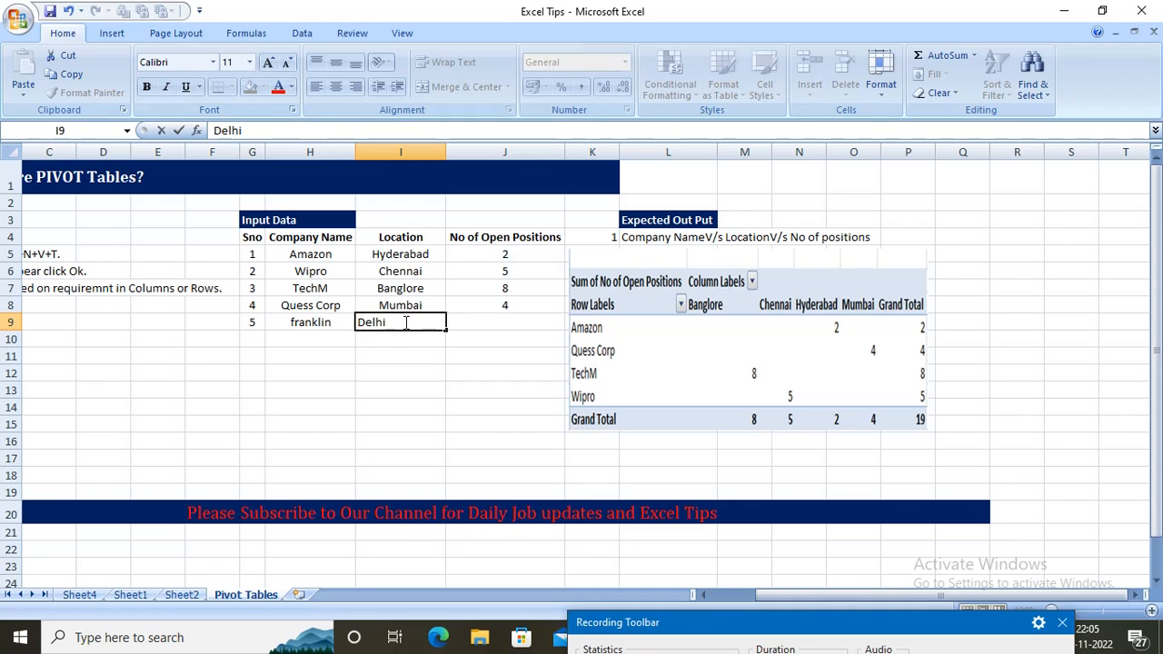
key(Tab)
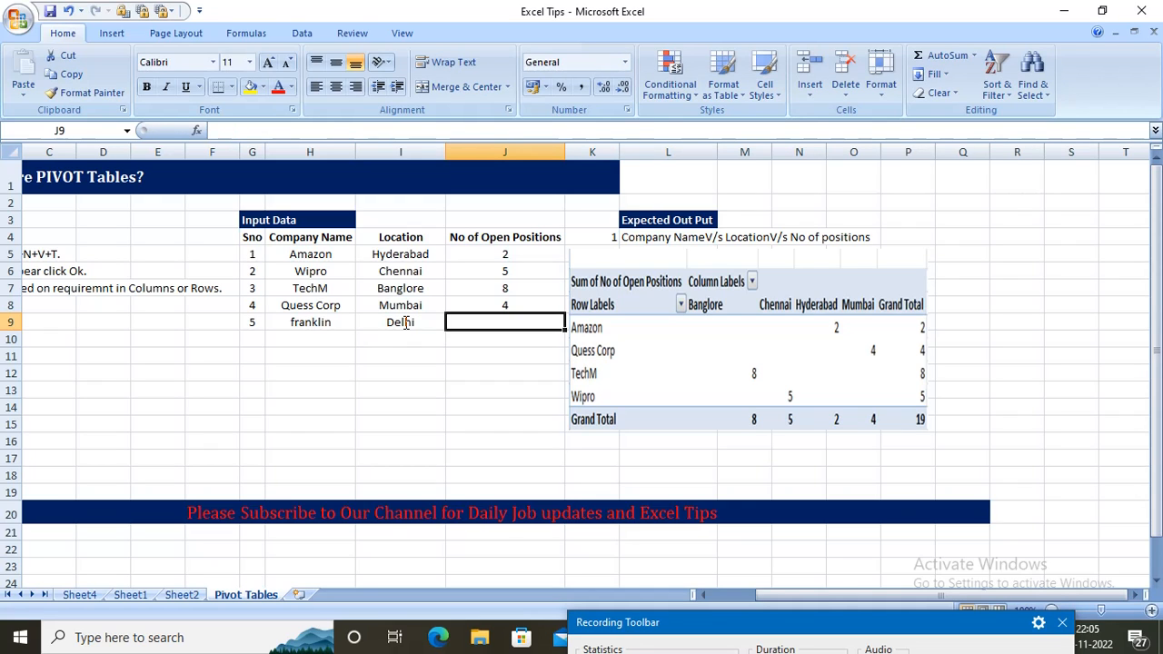
text(1)
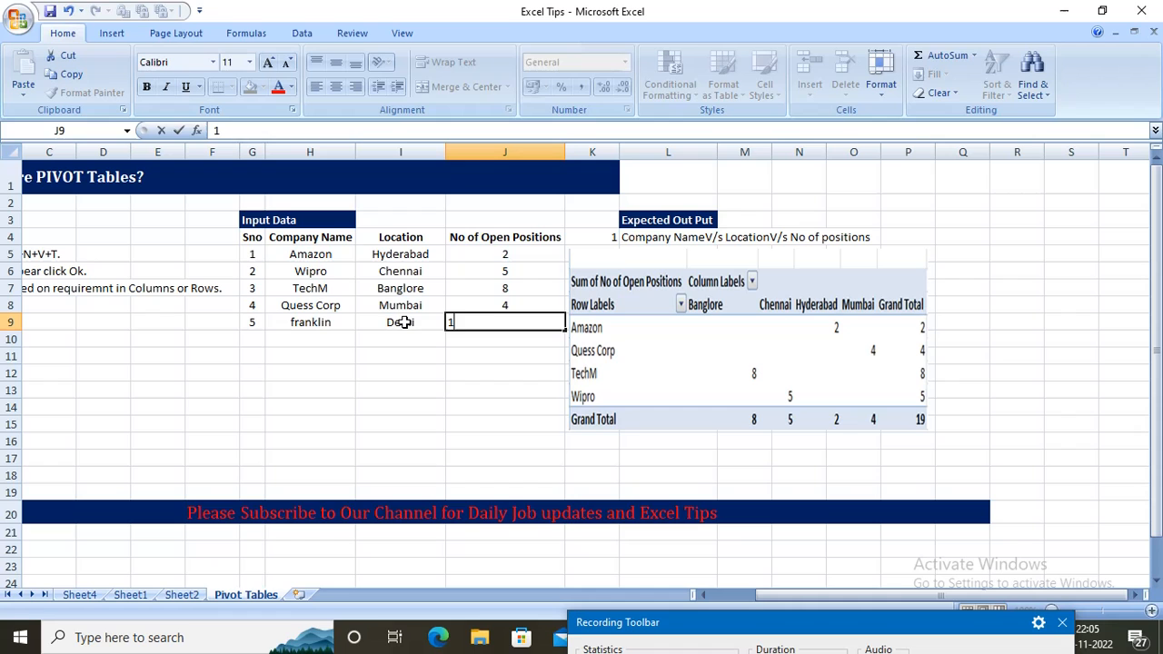
click(514, 360)
Step: Check whether the pivot tables on Sheet2, Sheet1 and Sheet4 include the new input row, and return to the Pivot Tables sheet
click(182, 595)
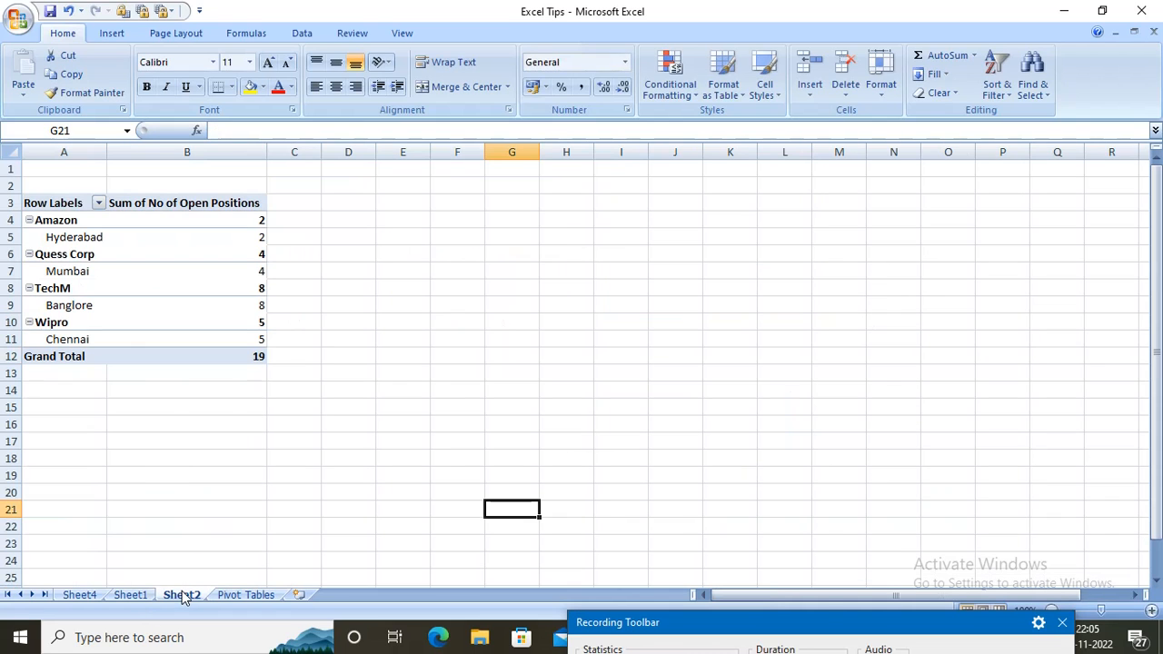
click(128, 335)
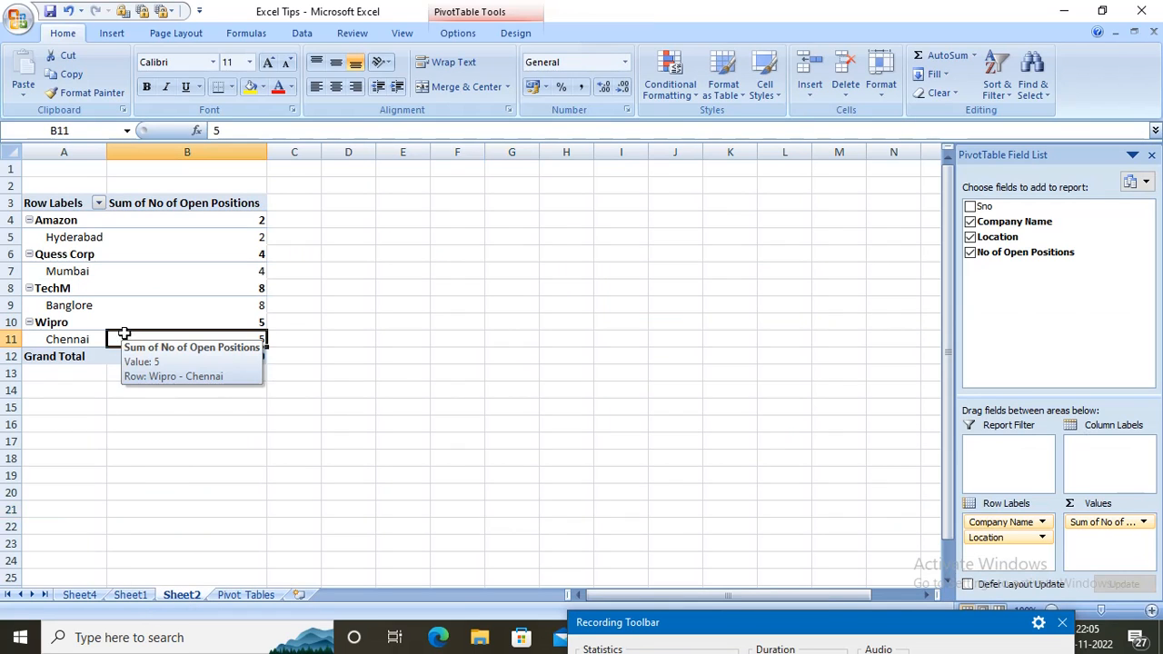
click(130, 595)
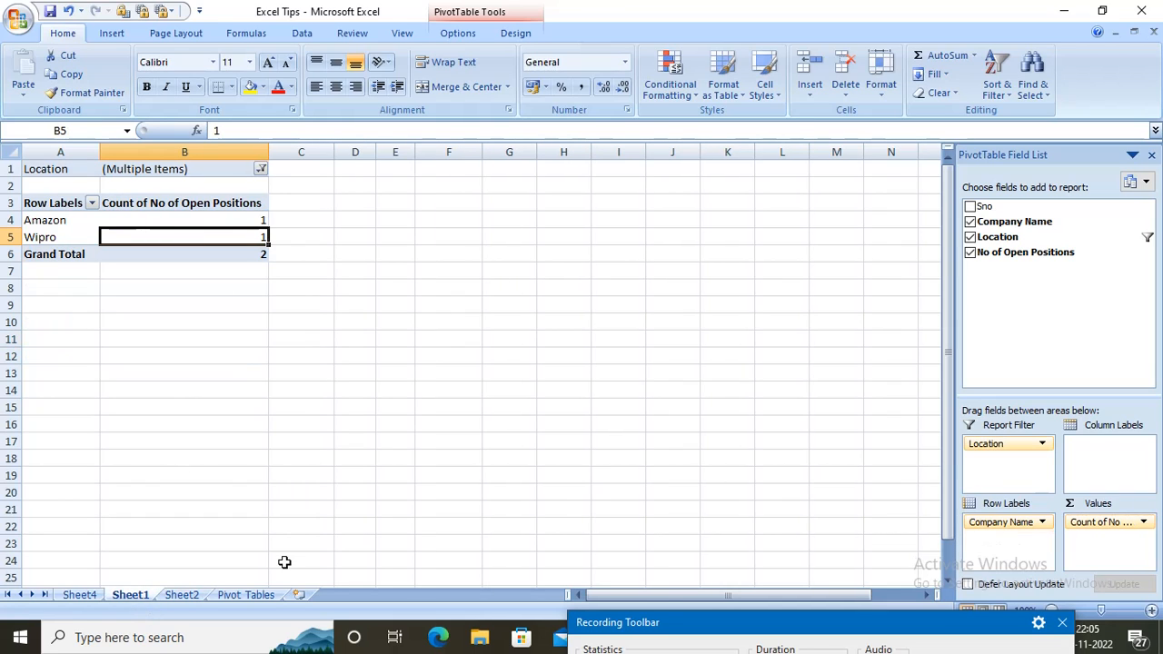
click(79, 595)
click(100, 578)
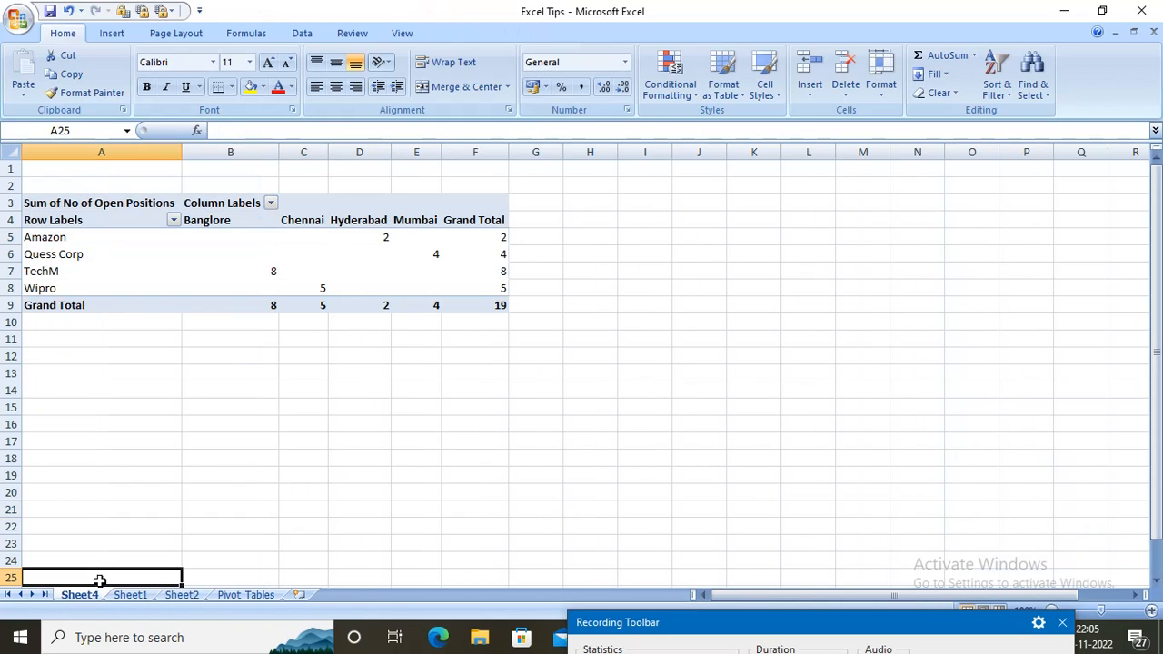
click(338, 301)
click(209, 274)
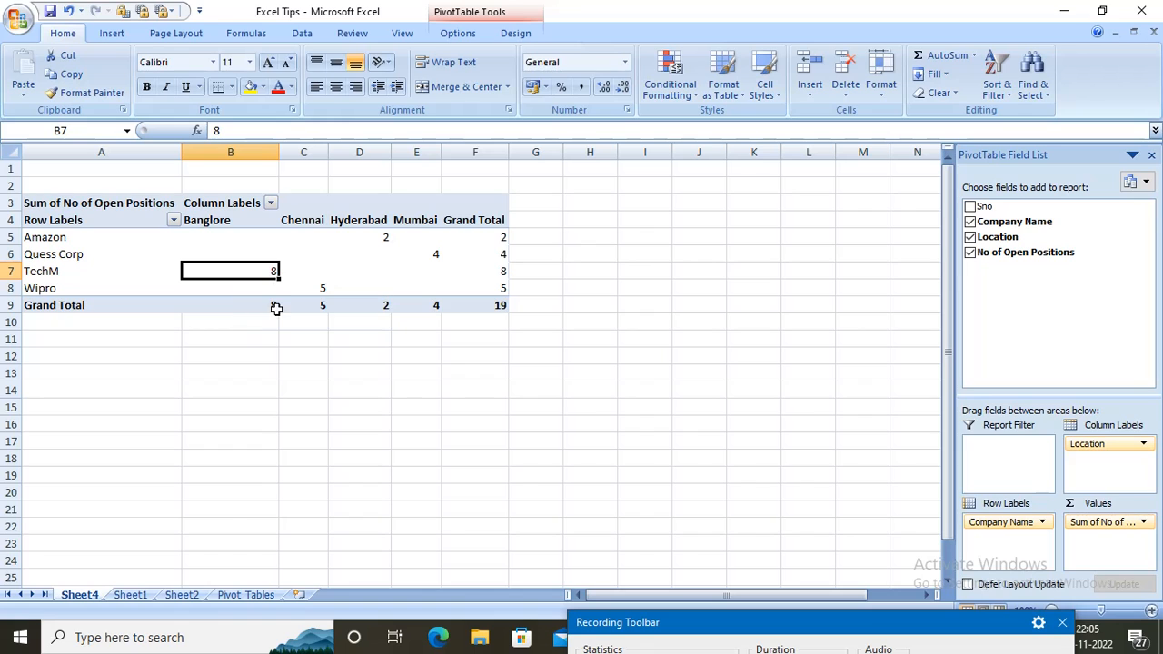
click(187, 595)
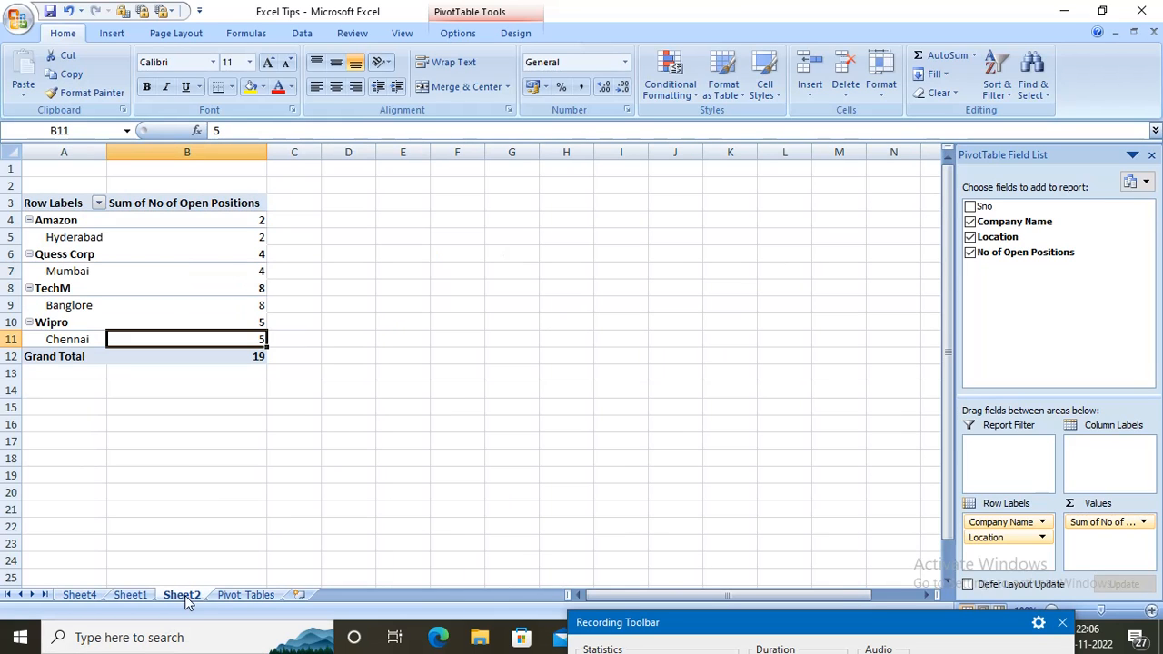
click(238, 594)
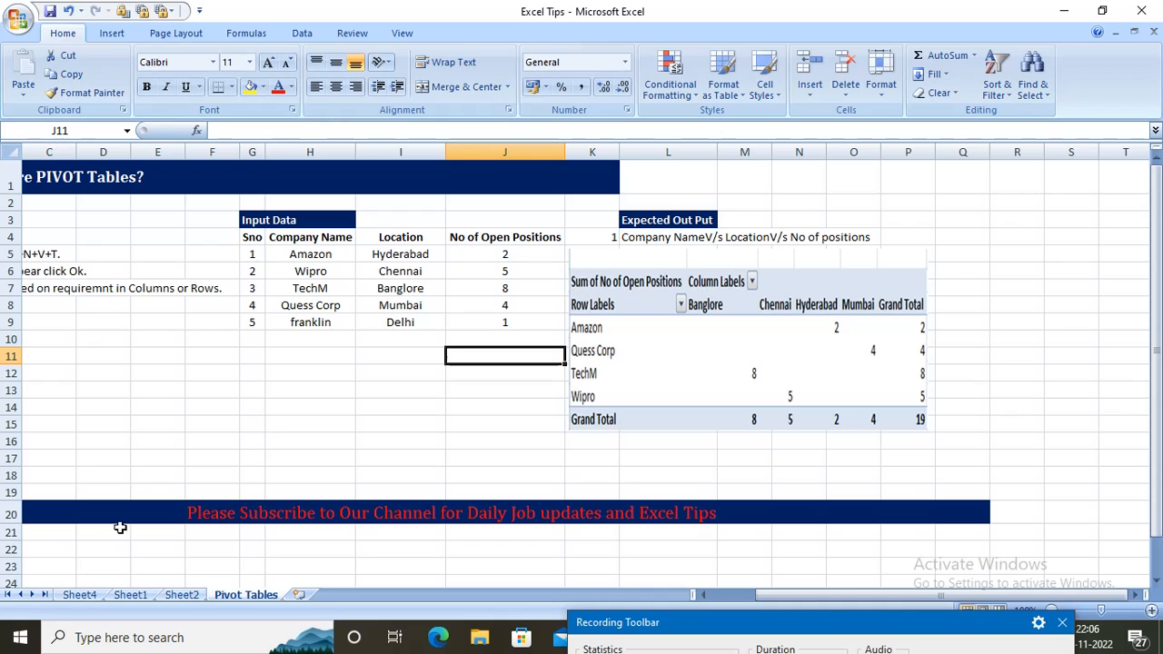
Step: Open the Change Data Source settings for the pivot table on Sheet4
click(63, 598)
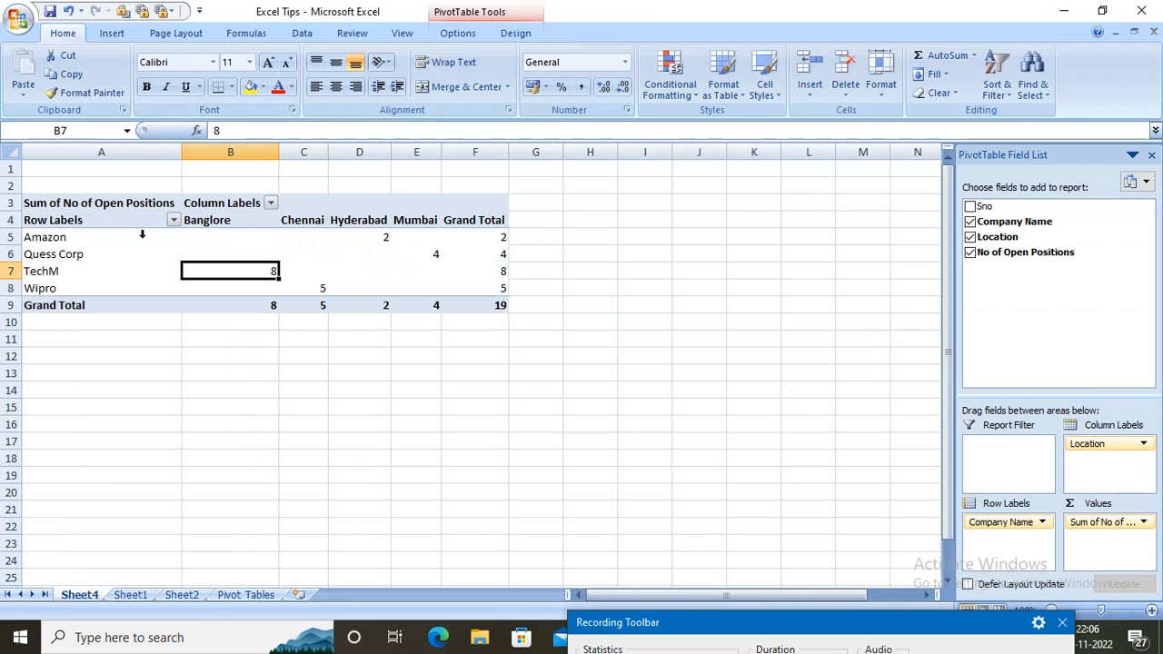
click(78, 242)
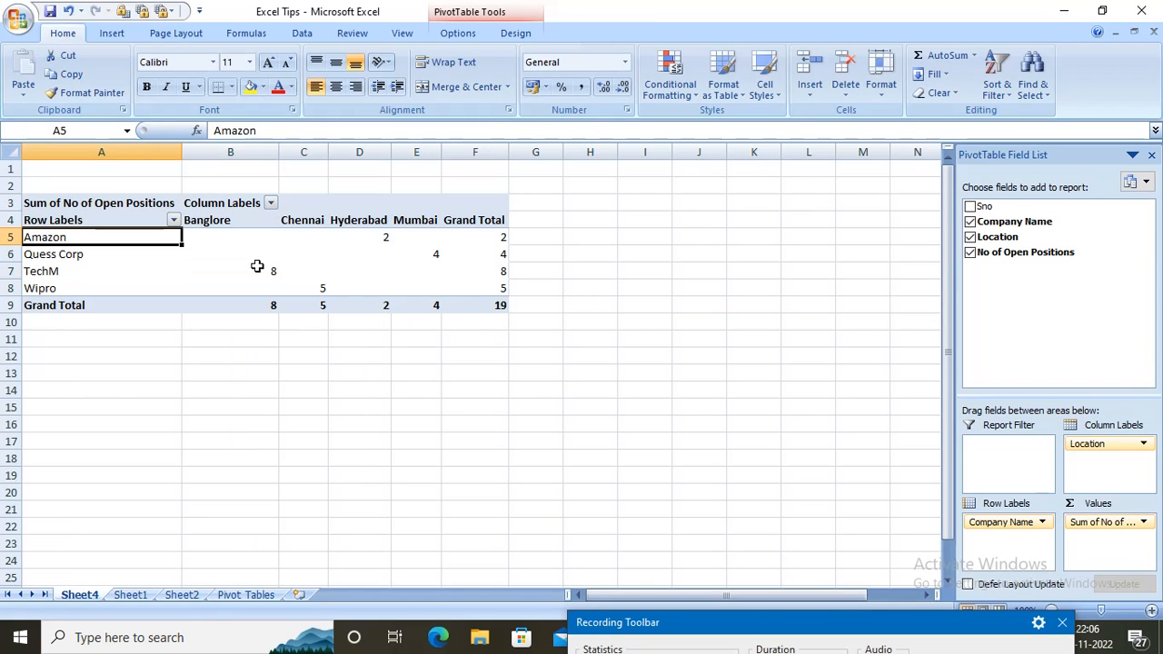
click(319, 34)
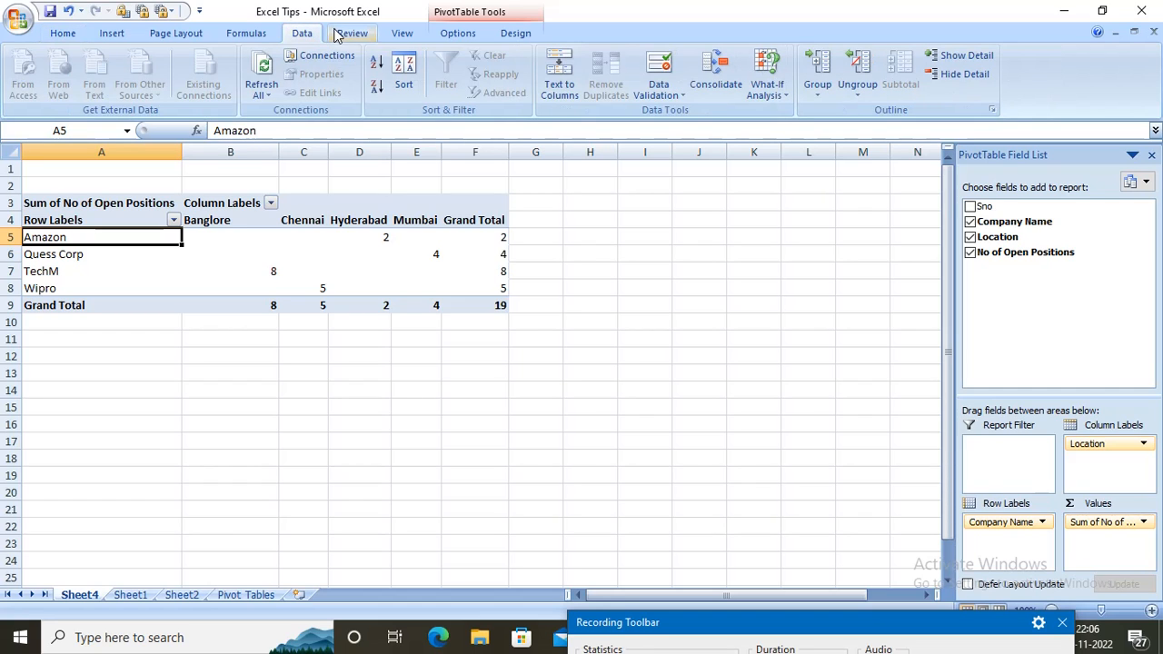
click(457, 33)
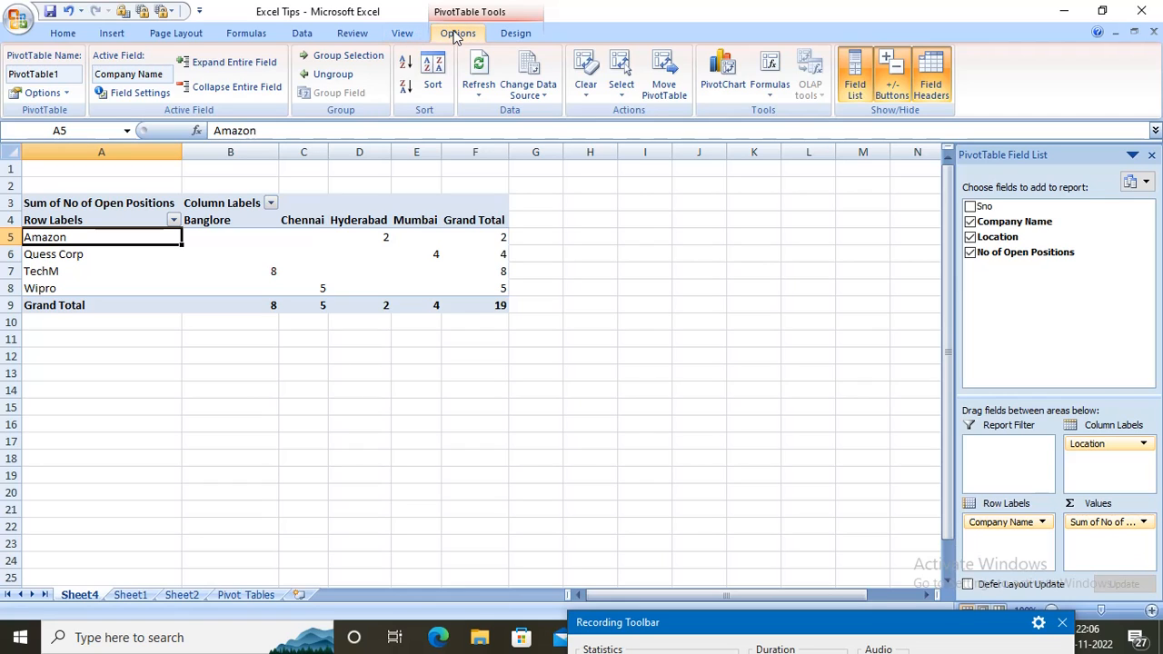
click(537, 102)
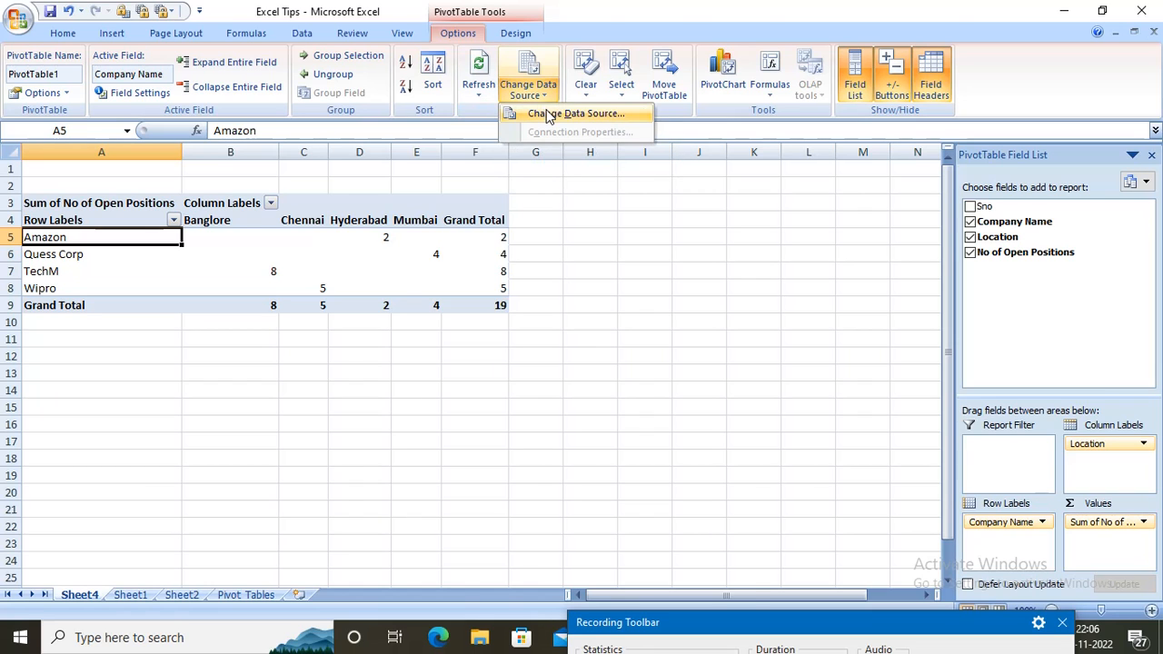
click(548, 113)
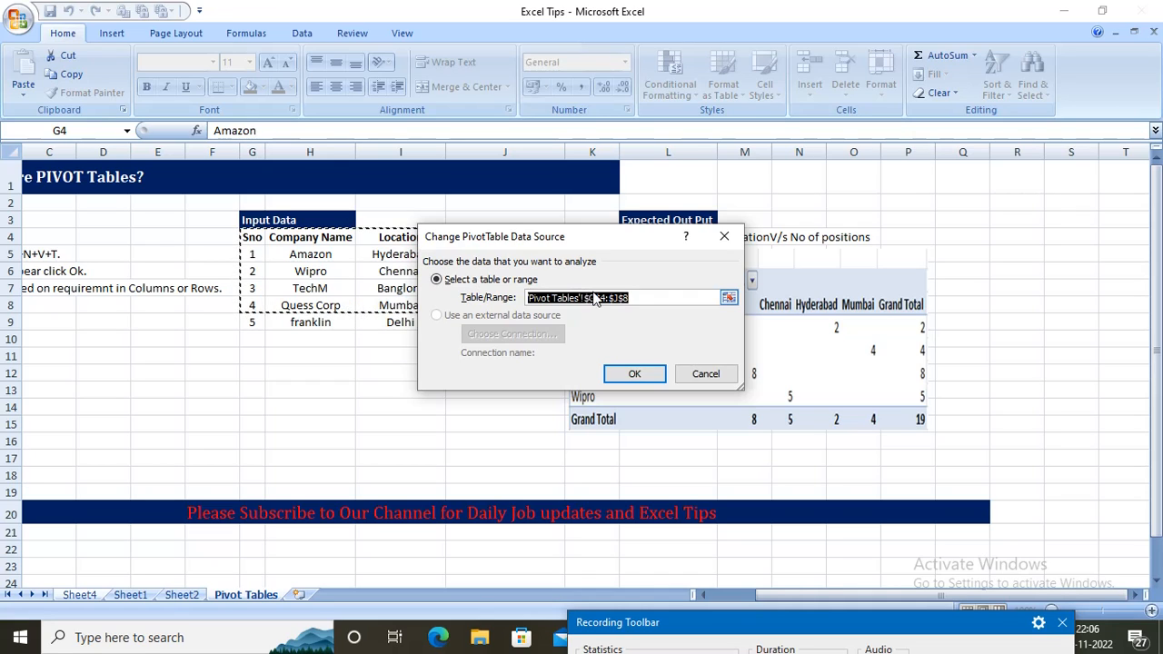
Step: Replace the pivot table's source range with cells G4 to K9 on the Pivot Tables sheet
key(BackSpace)
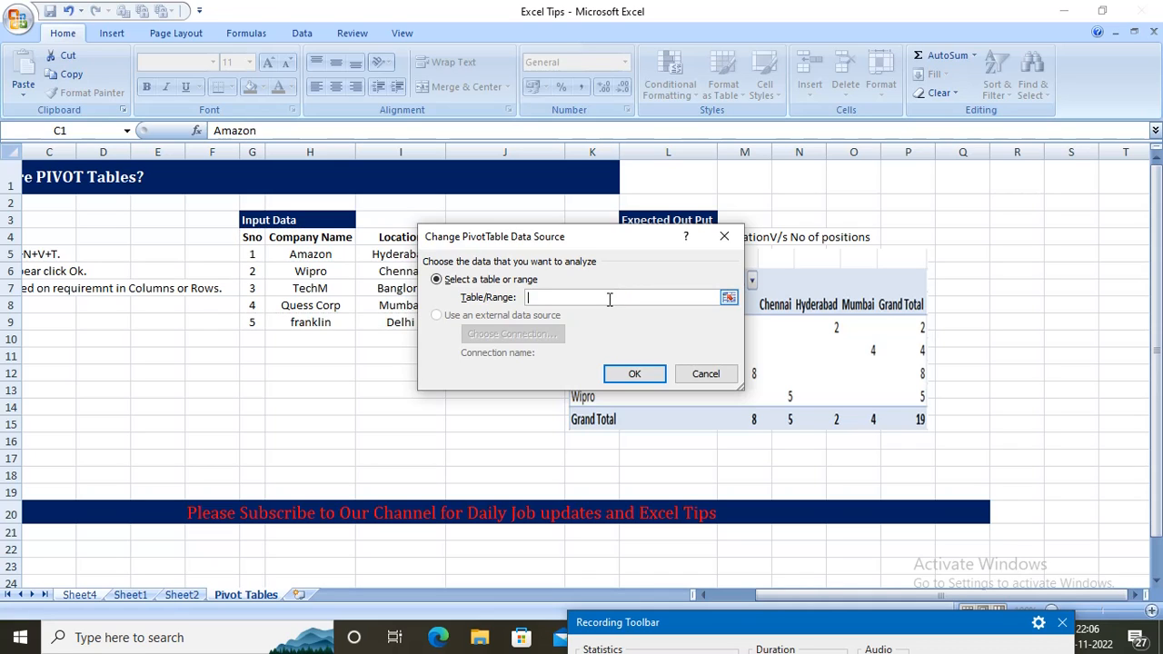
click(270, 239)
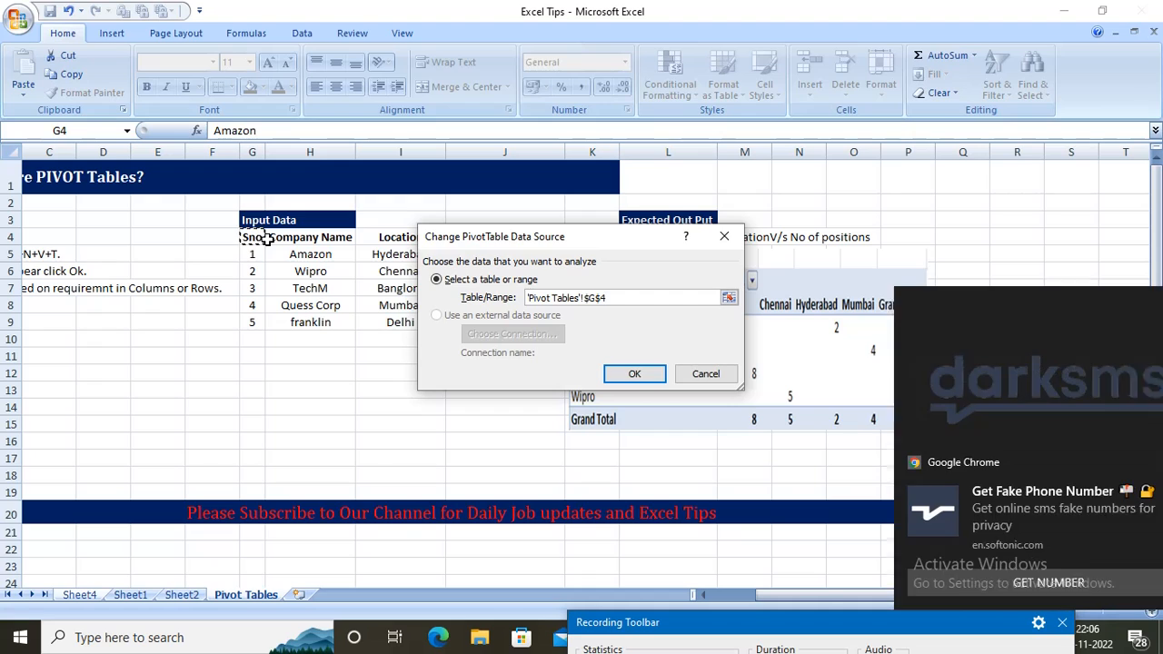
key(shift+Down)
key(shift+Down)
key(shift+Down)
key(shift+Down)
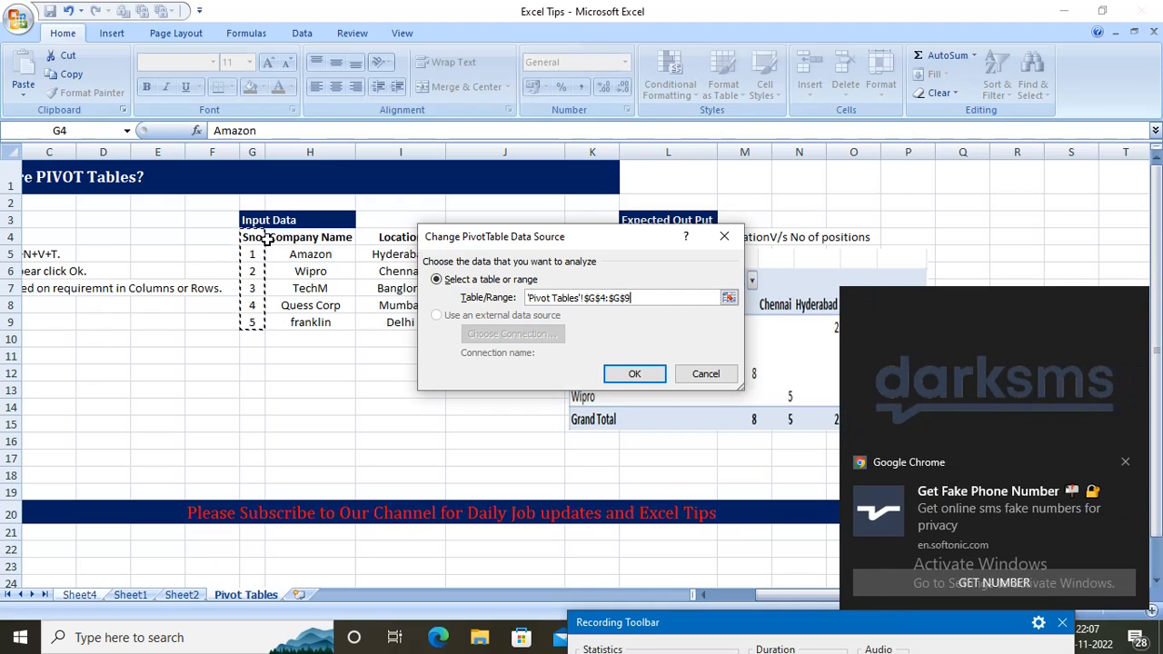
key(shift+Down)
key(shift+Right)
key(shift+Right)
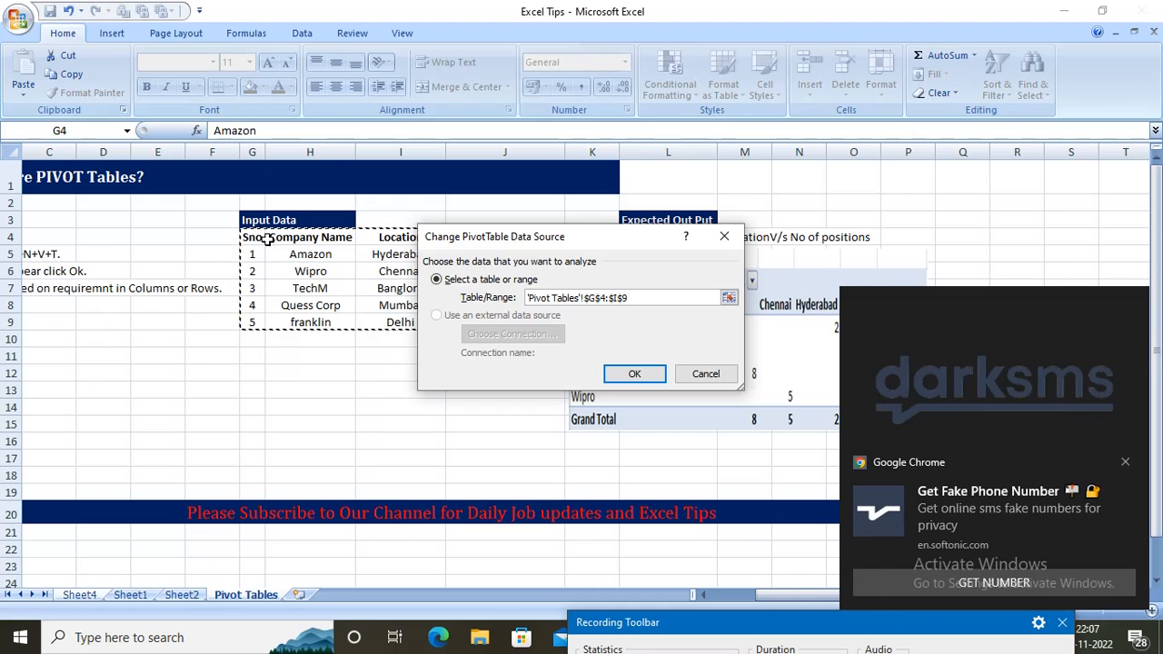
key(shift+Right)
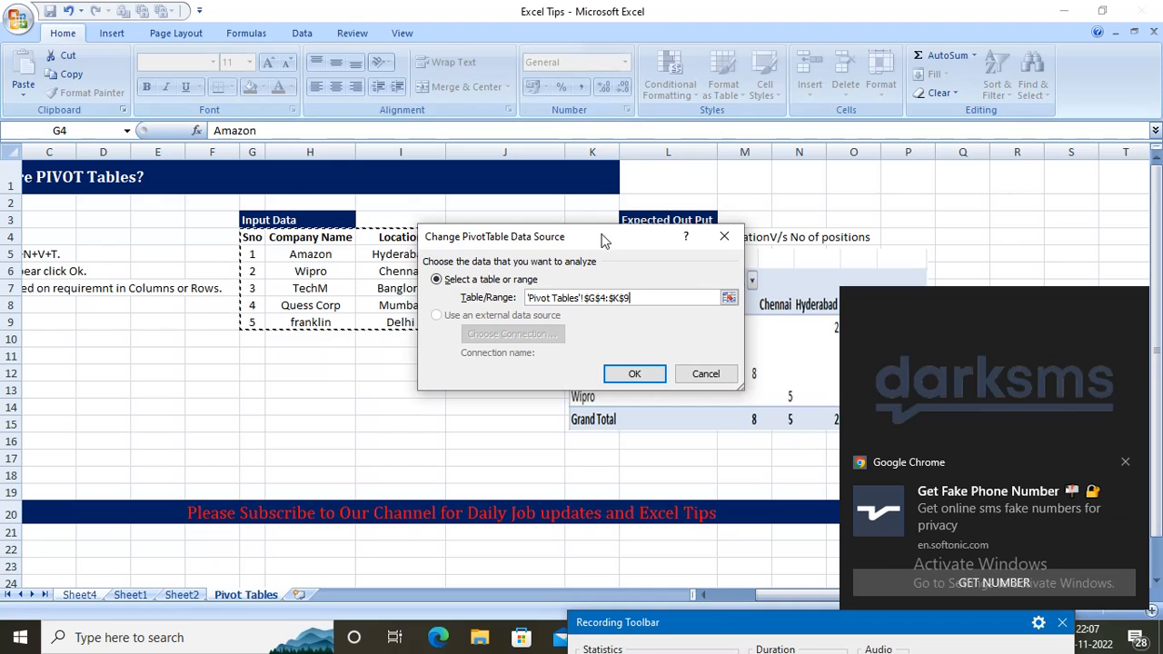
Step: Narrow the pivot table's source range to 'Pivot Tables'!$G$4:$J$9 and apply the new data source
drag(646, 227, 829, 209)
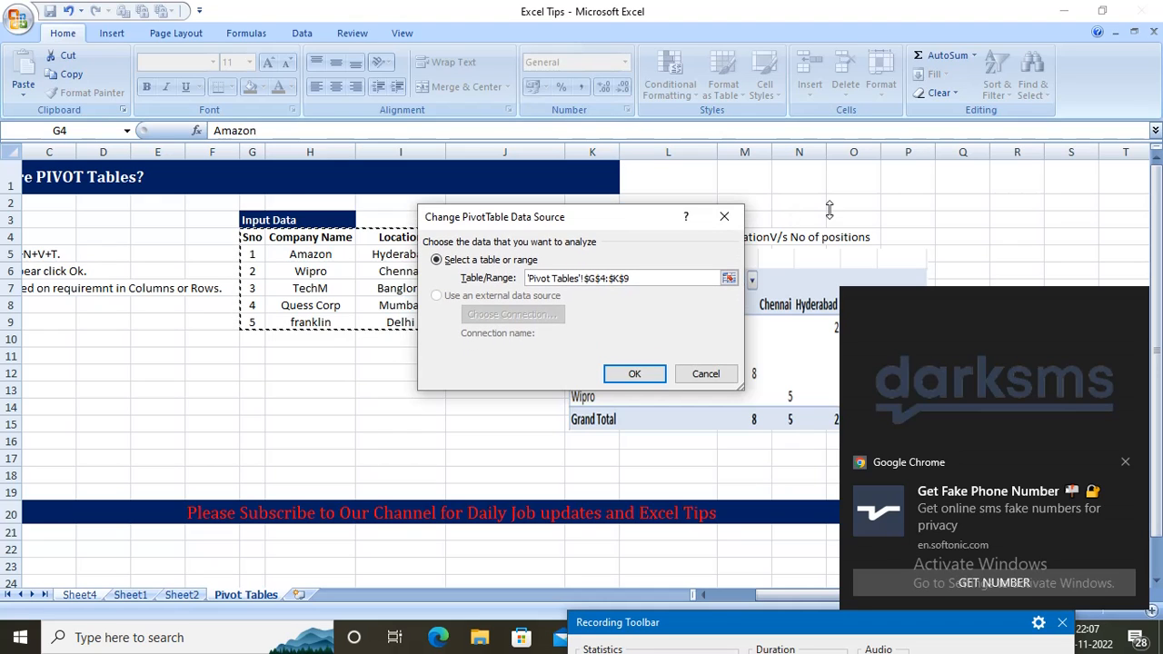
click(1125, 463)
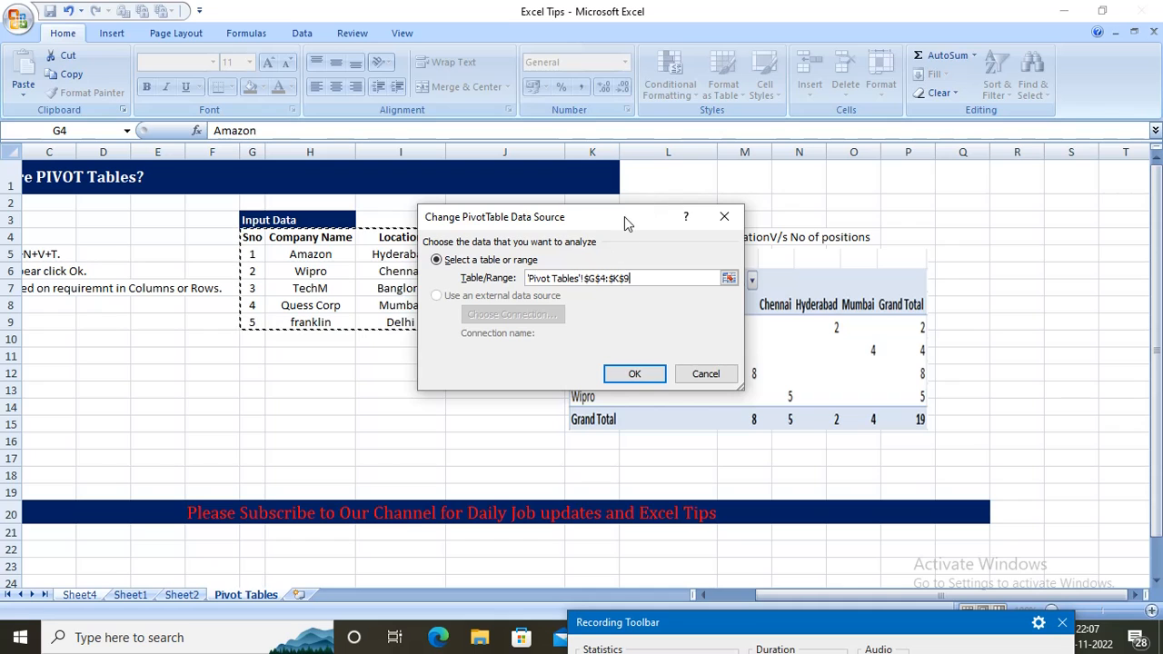
drag(624, 216, 886, 230)
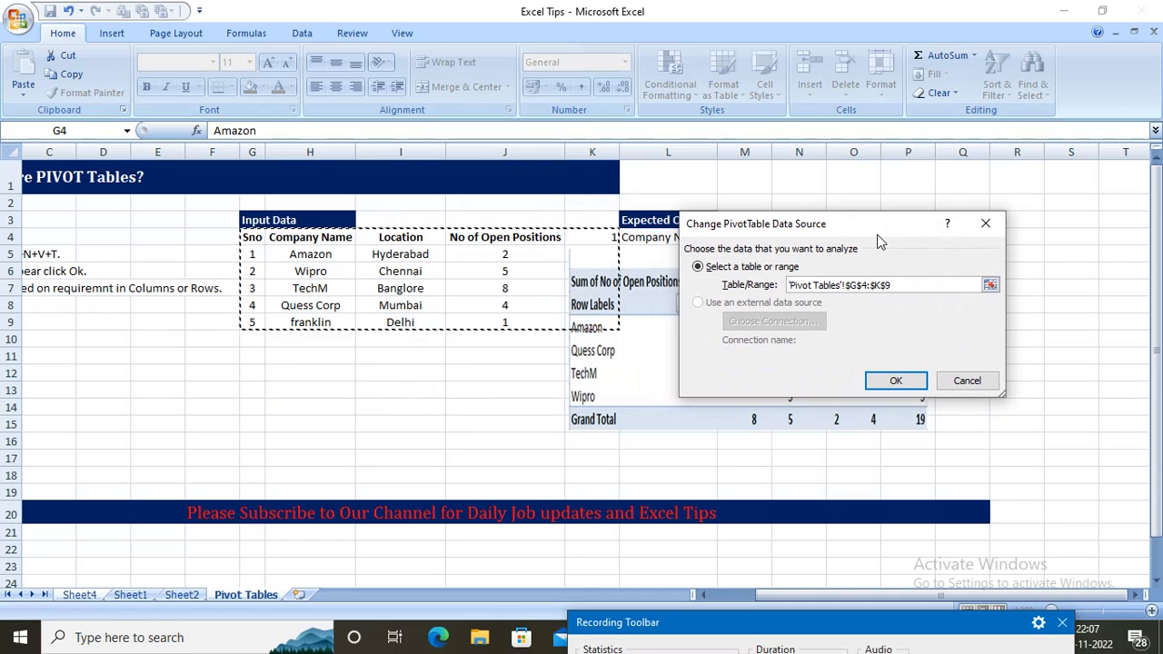
key(shift+Left)
key(shift+Left)
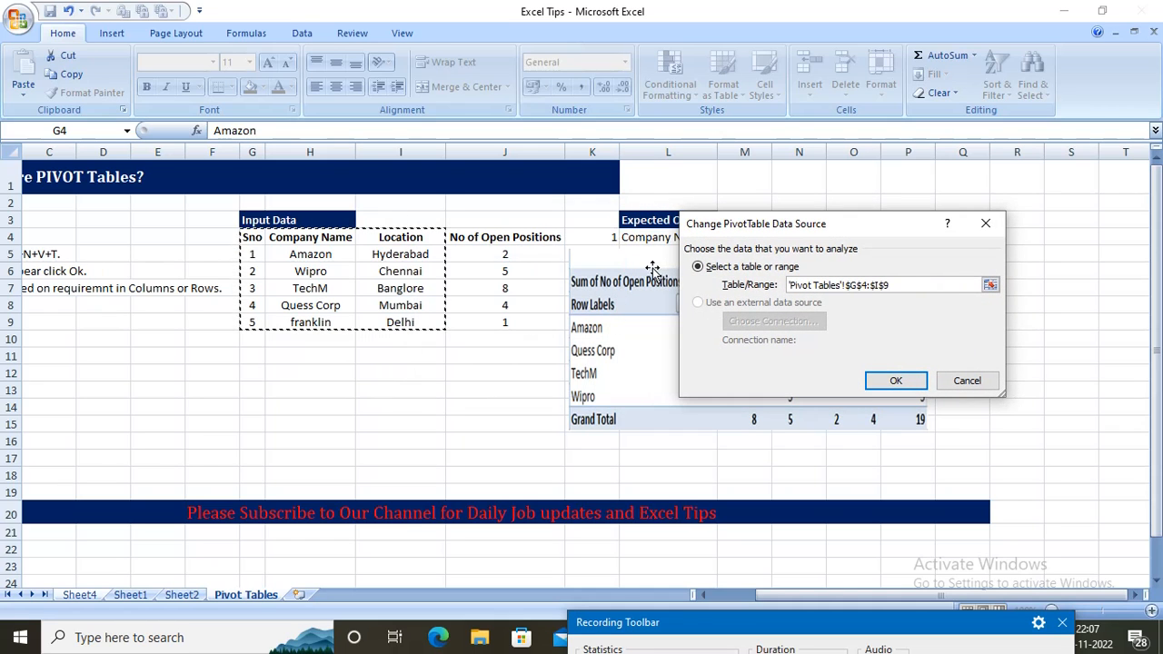
key(shift+Right)
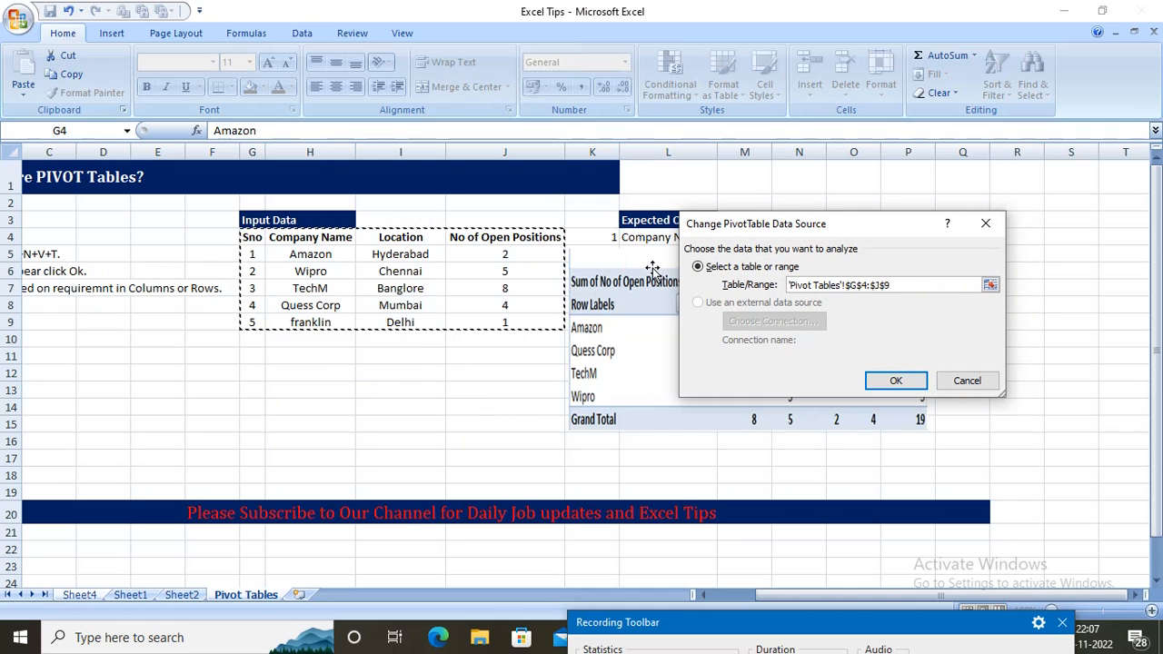
click(923, 388)
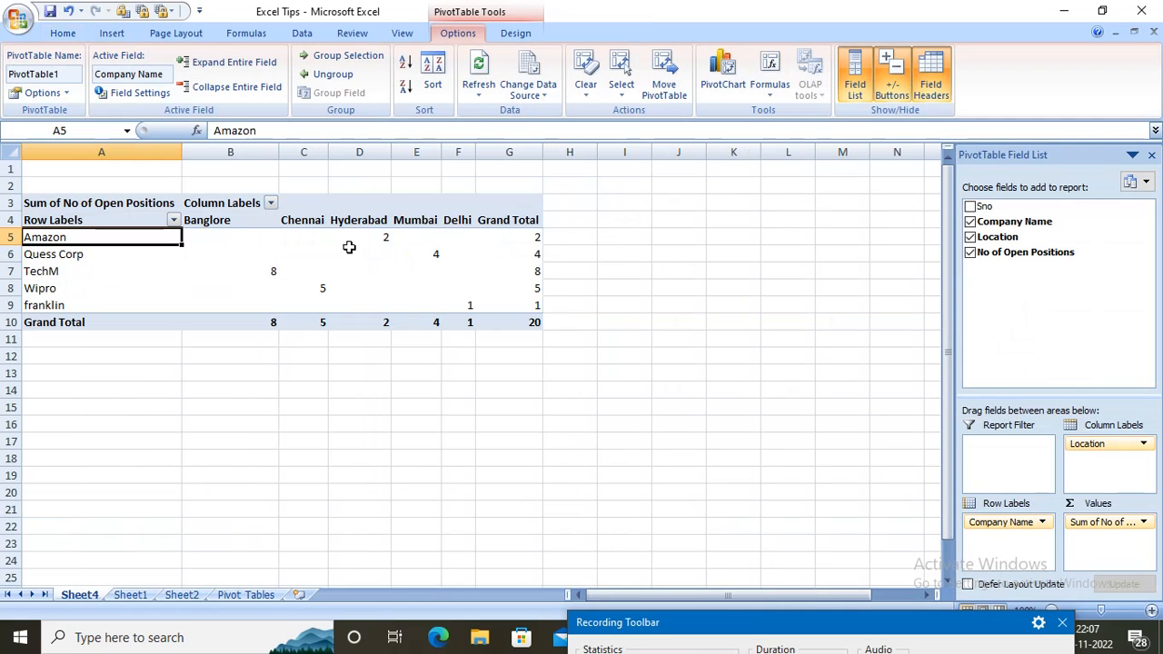
click(248, 270)
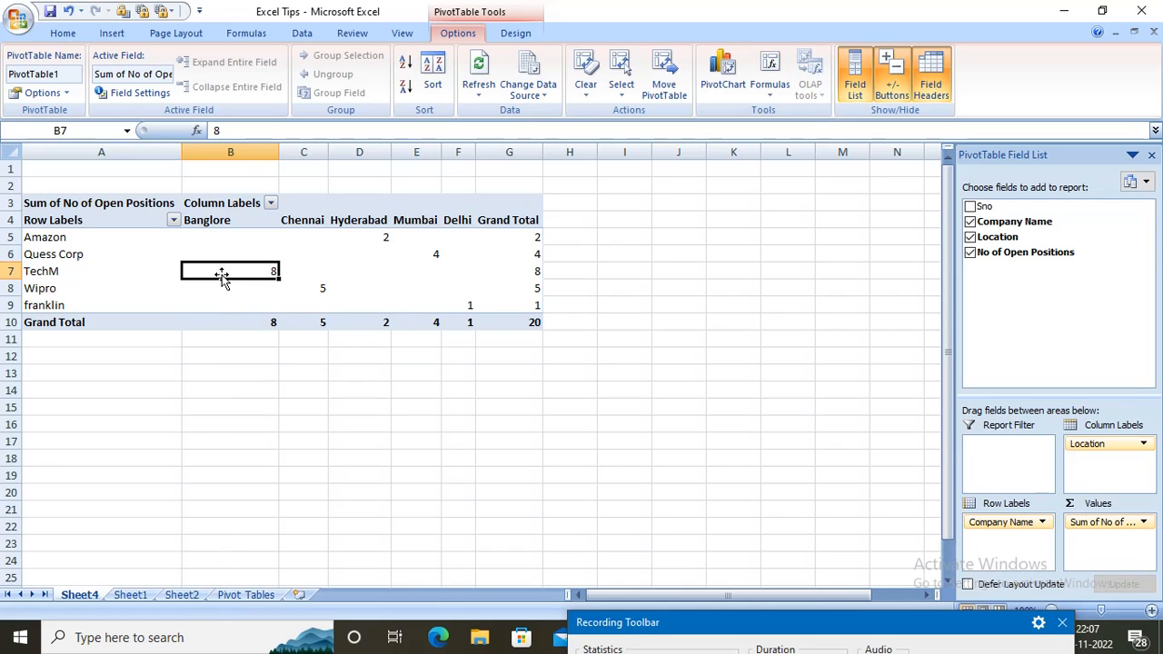
right_click(252, 270)
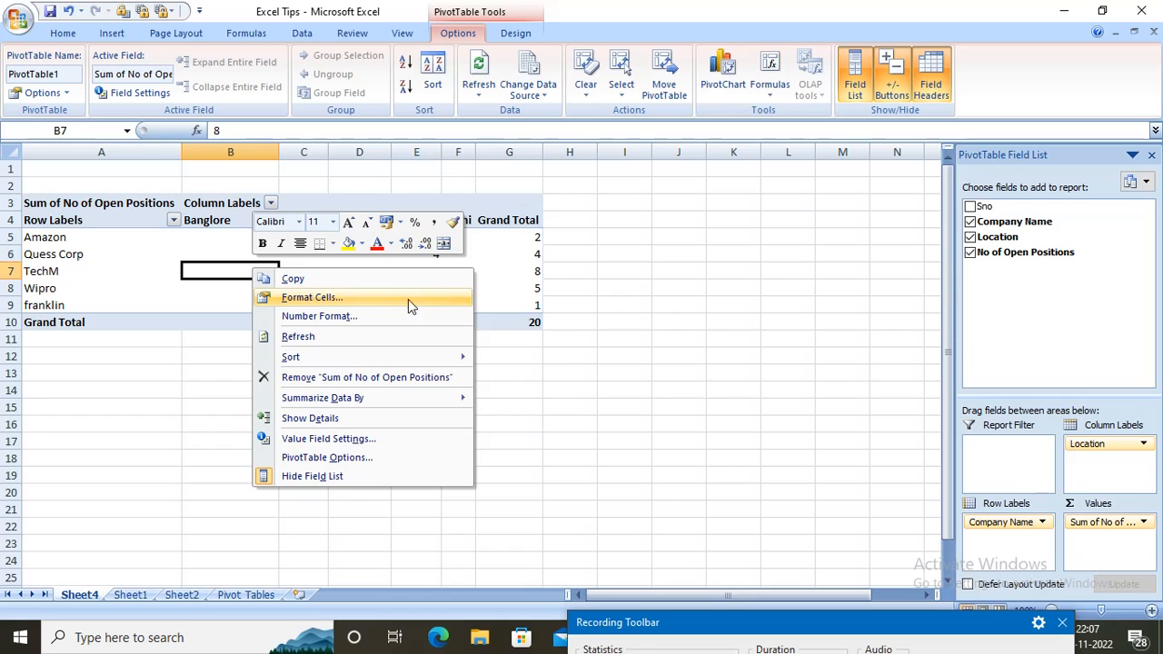
click(692, 408)
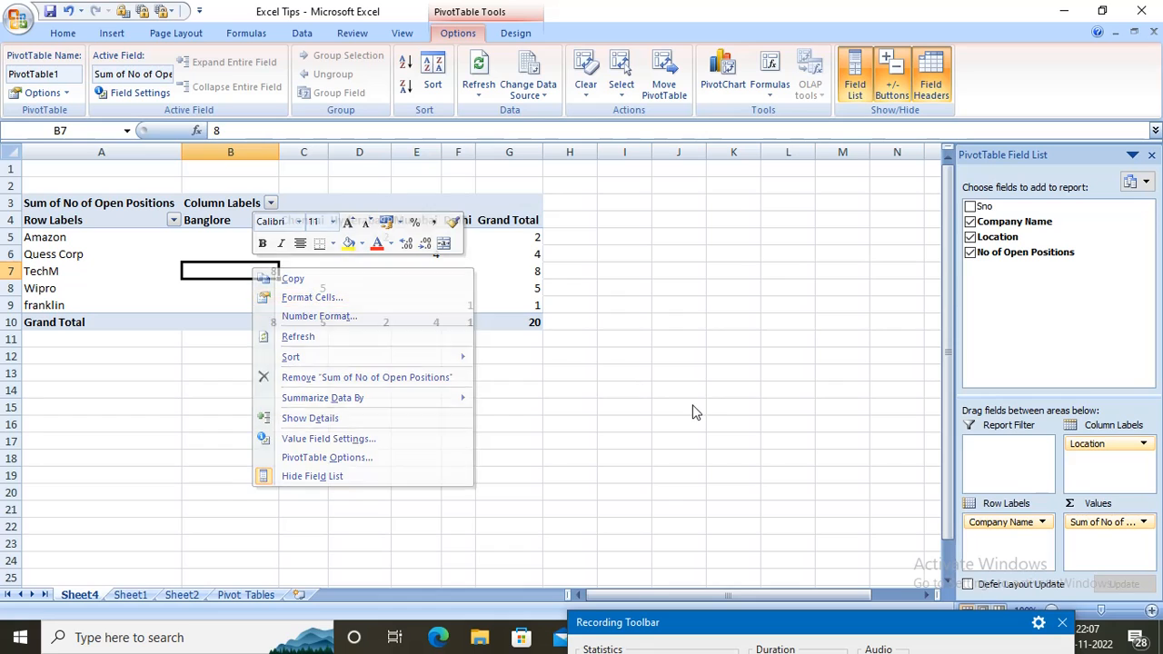
Step: Set TechM's number of open positions to 4 in cell J7 of the Pivot Tables sheet
click(244, 594)
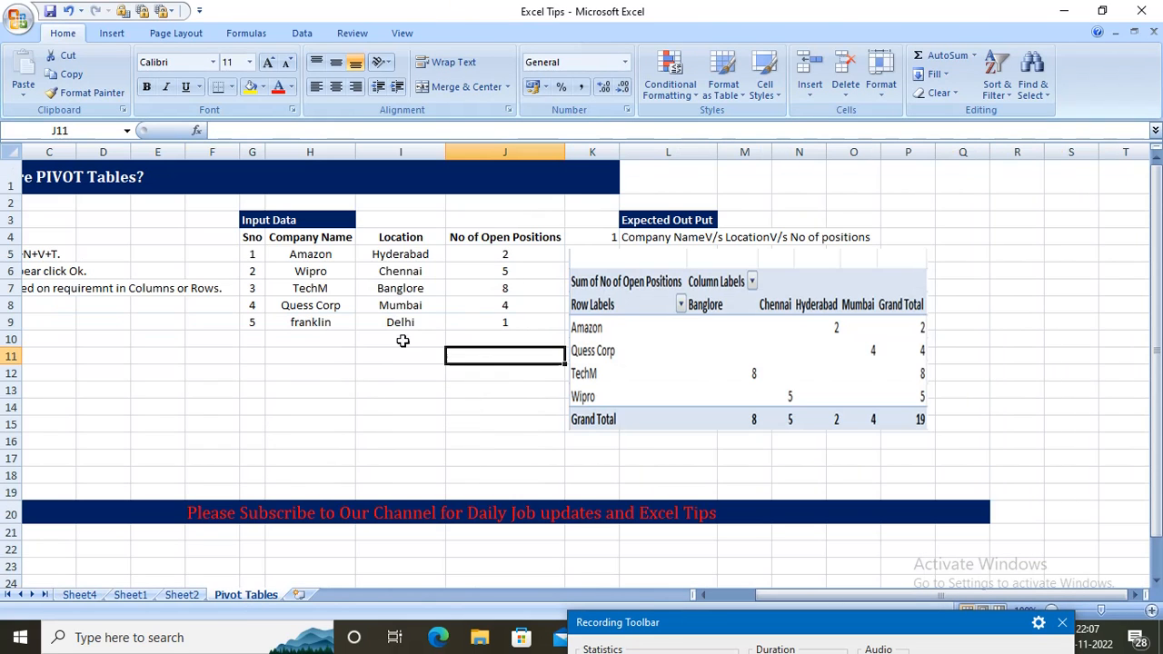
click(412, 302)
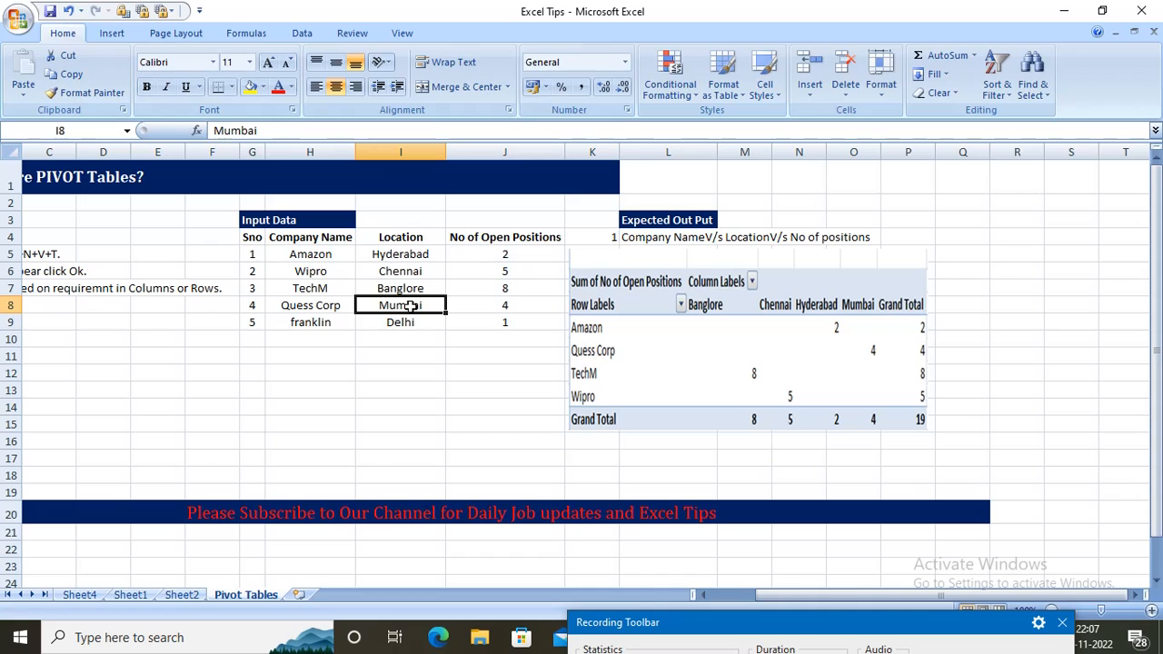
click(505, 289)
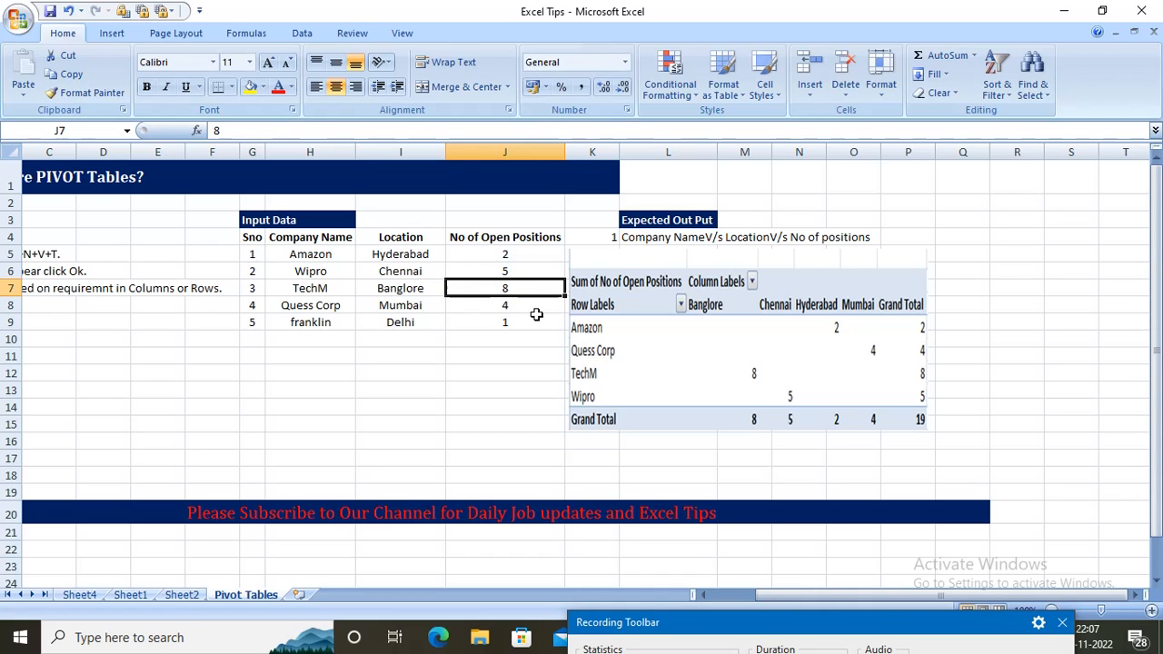
text(4)
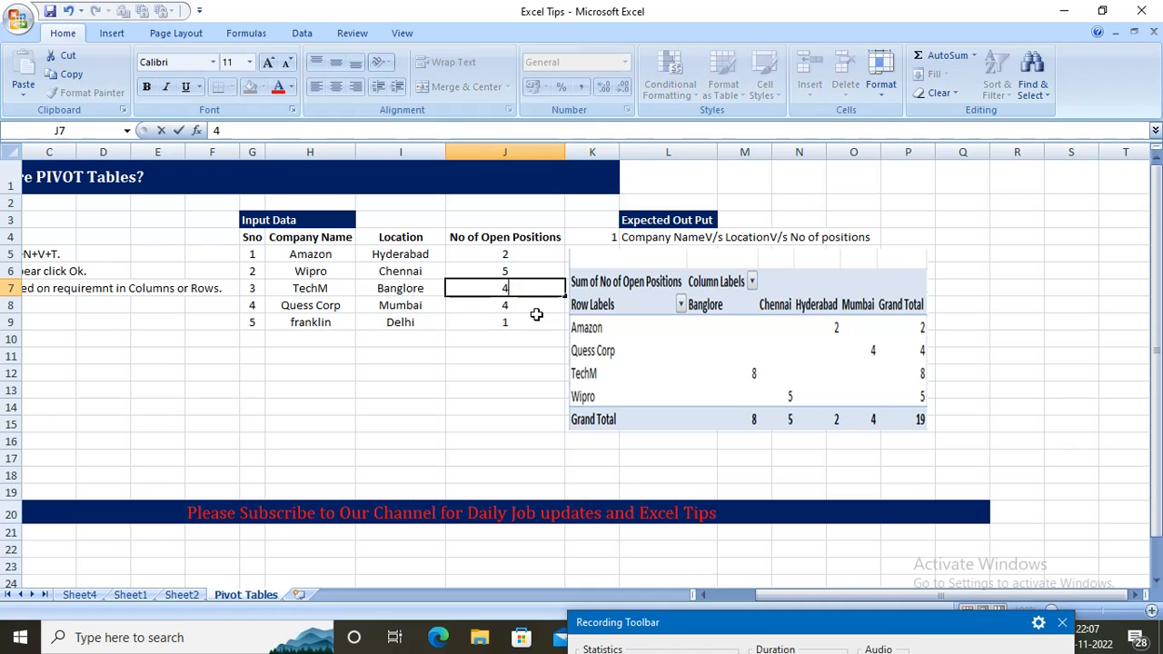
key(Return)
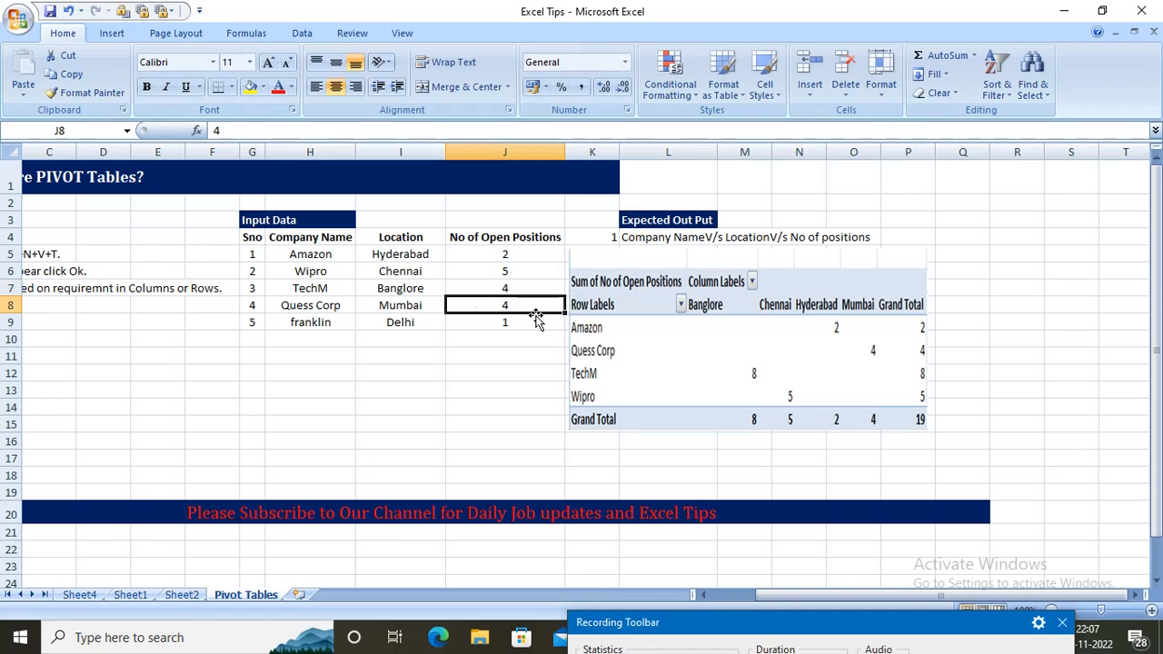
Step: Refresh the pivot table on Sheet4 so it picks up the edited TechM value
click(98, 595)
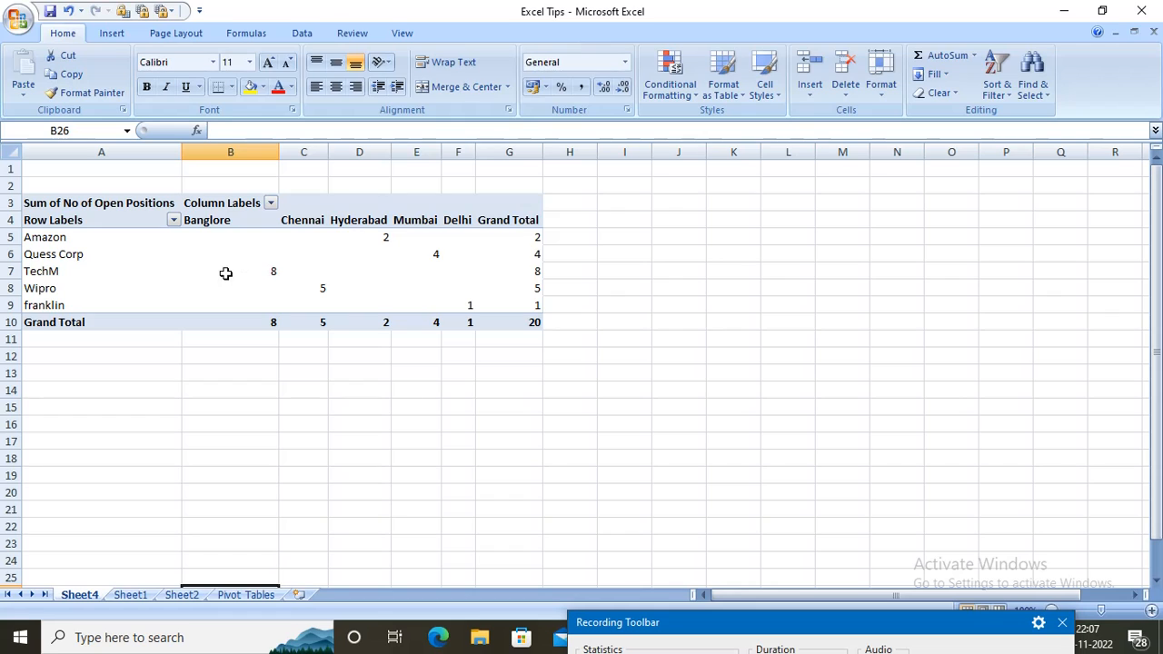
click(247, 270)
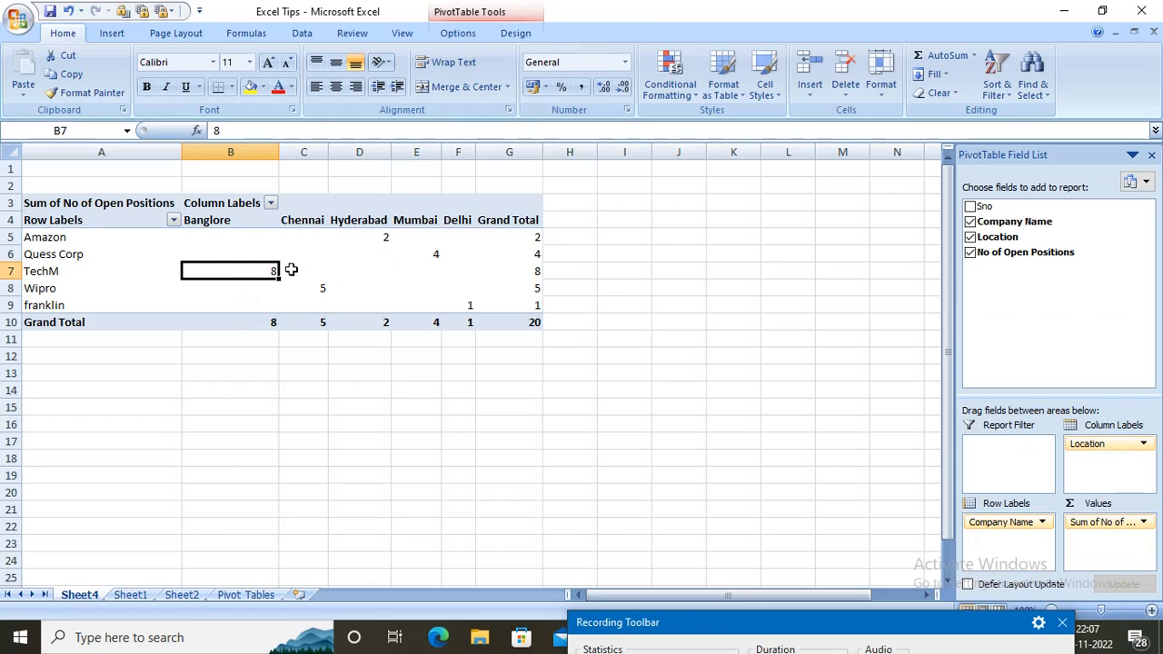
mouse_move(262, 271)
right_click(241, 273)
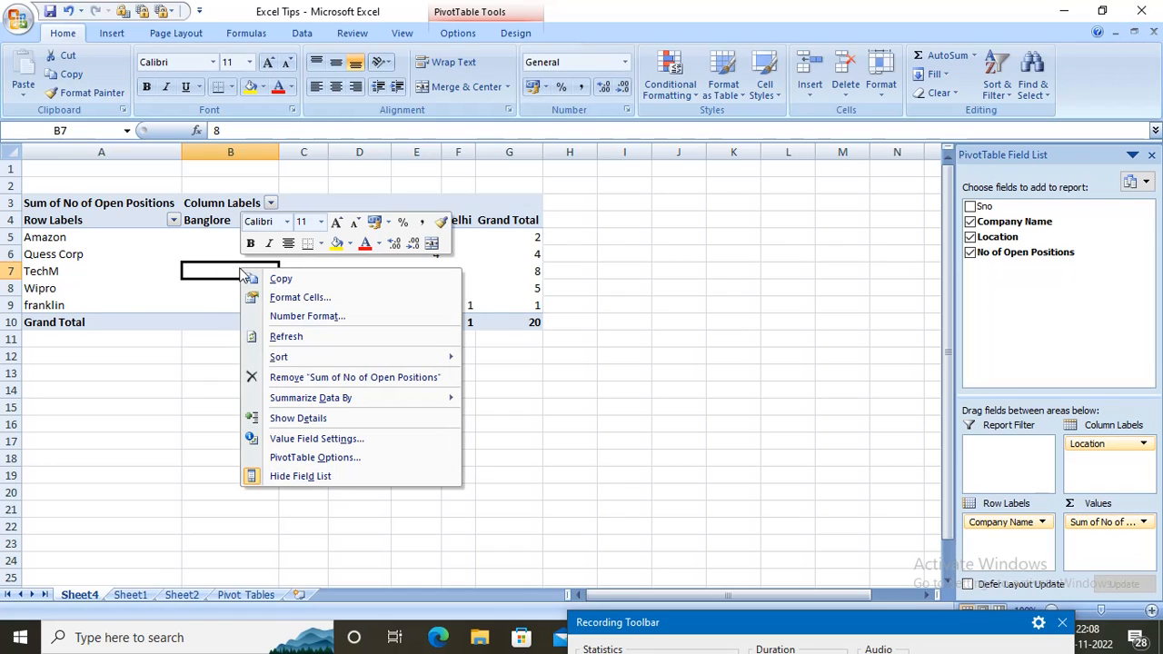
click(315, 338)
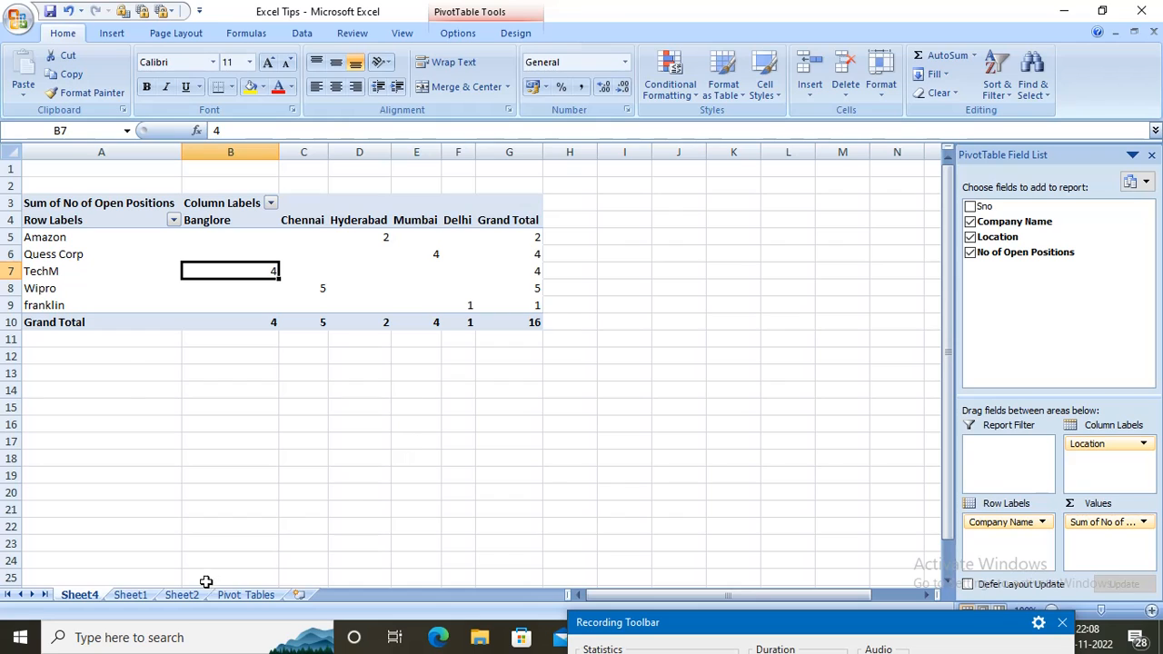
Step: Check the sum of the open positions in J5:J9 on the Pivot Tables sheet against the pivot table's grand total
click(245, 594)
click(543, 255)
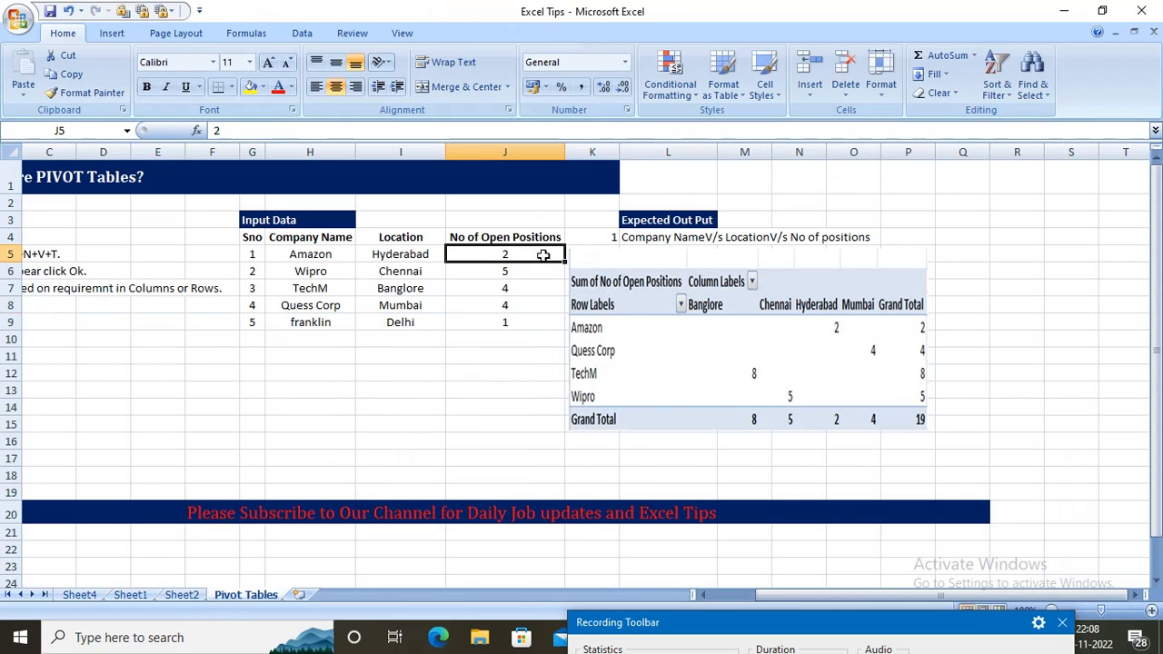
key(ctrl+shift+Down)
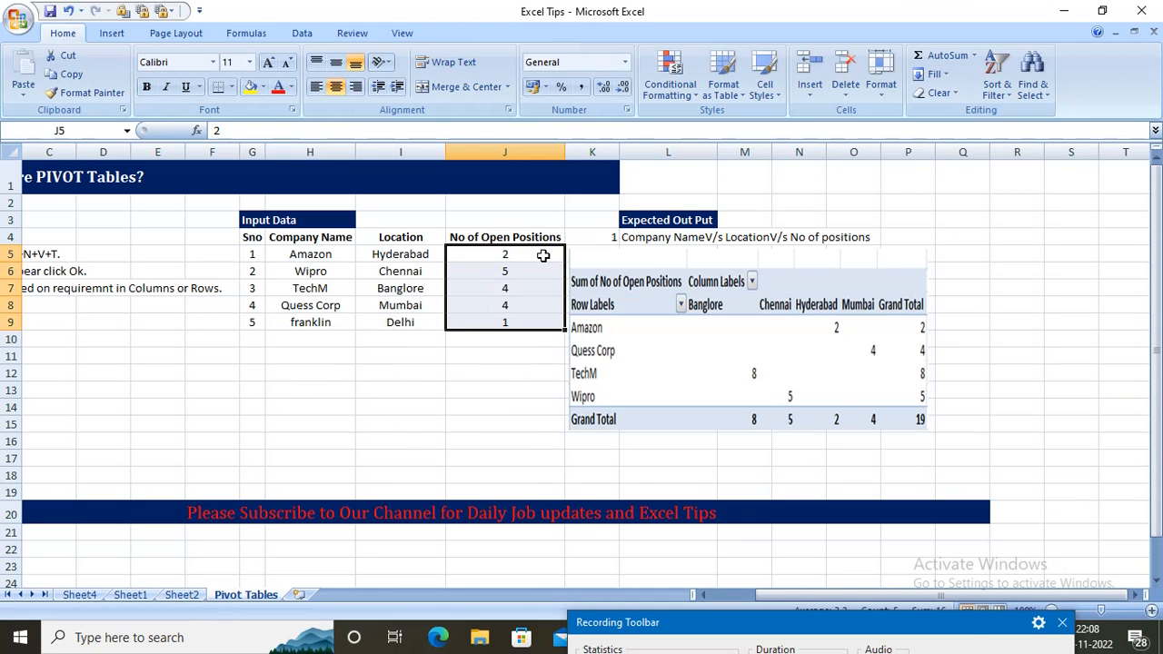
drag(967, 624, 886, 642)
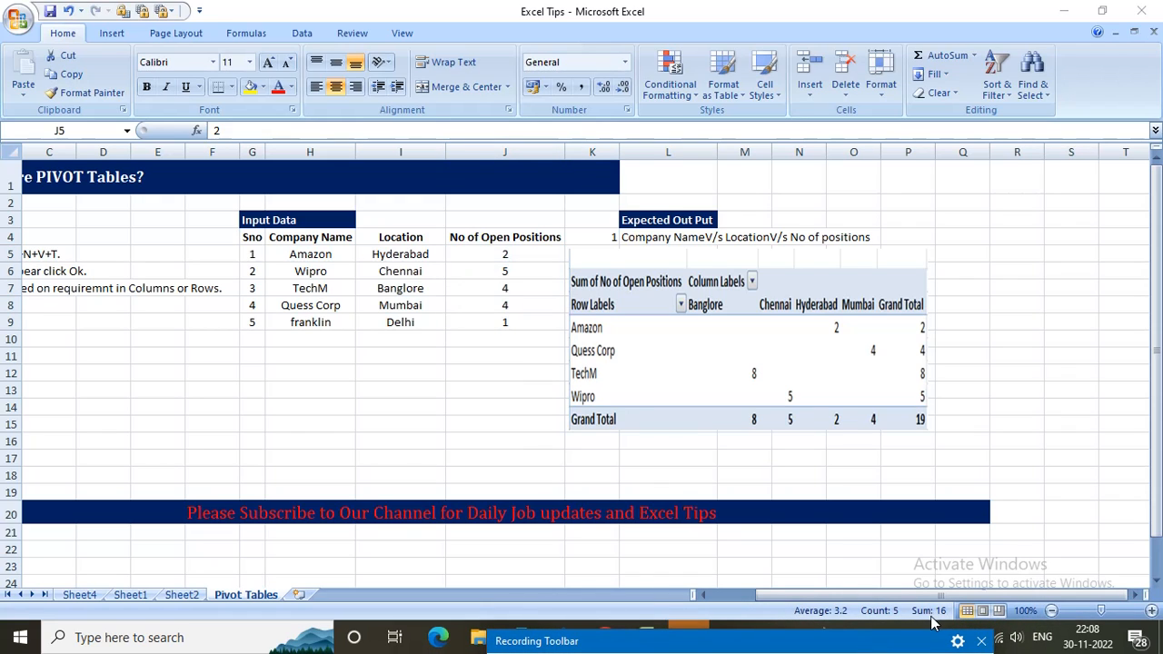
click(506, 307)
click(511, 408)
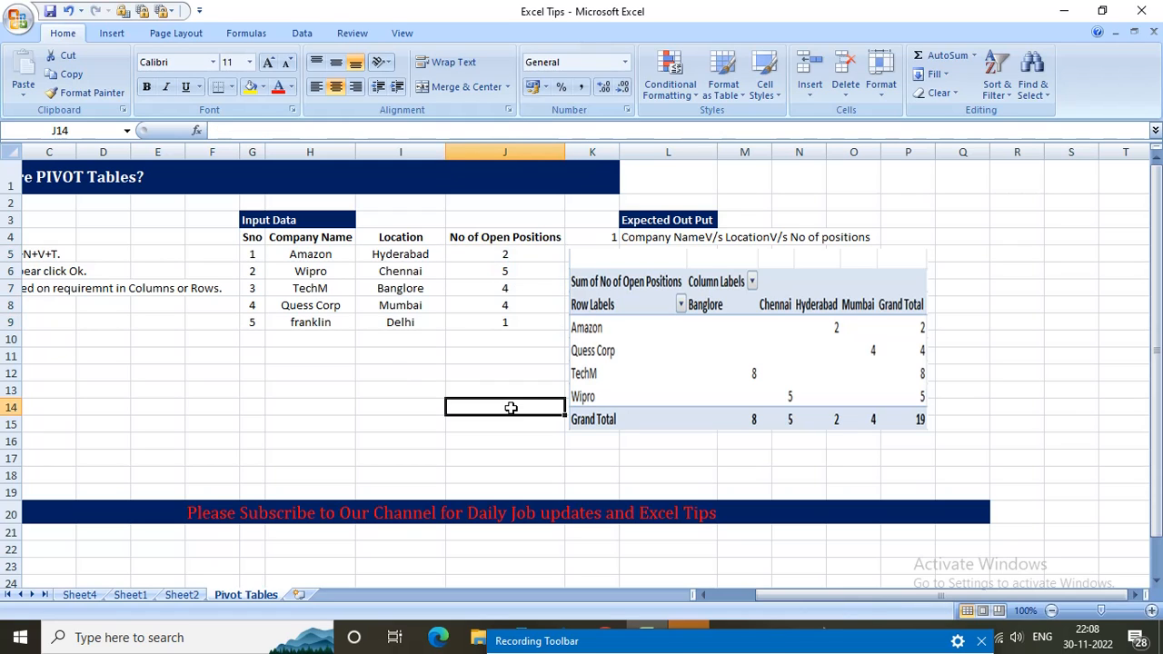
click(247, 339)
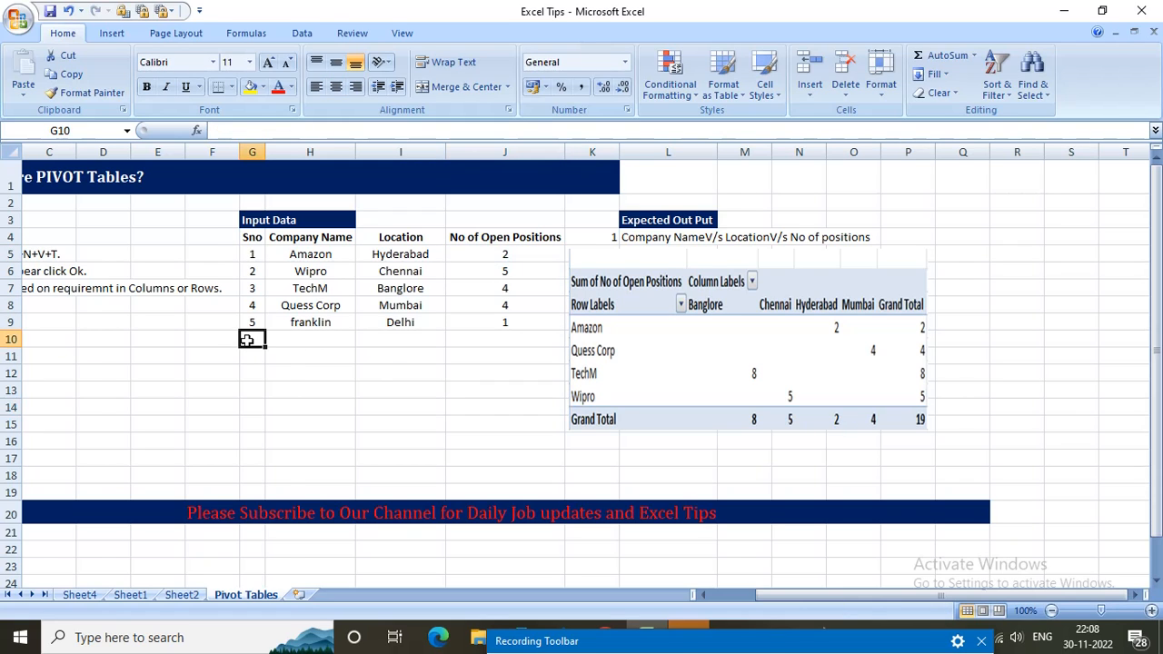
key(ctrl+Down)
key(ctrl+Up)
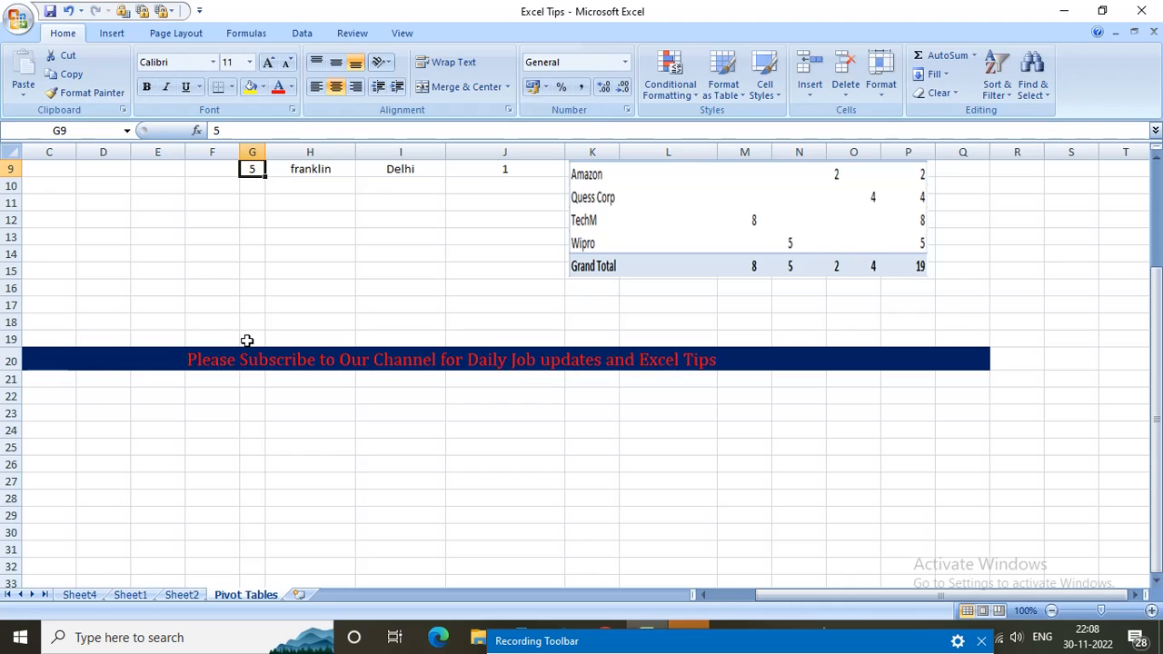
key(Down)
key(Down)
key(Down)
key(Down)
key(Down)
key(Down)
key(Down)
key(Down)
key(Up)
key(Up)
key(Up)
key(Up)
key(Up)
key(Up)
key(Up)
key(Up)
key(Up)
key(Up)
key(Up)
key(Up)
key(Up)
key(Up)
key(Up)
key(Up)
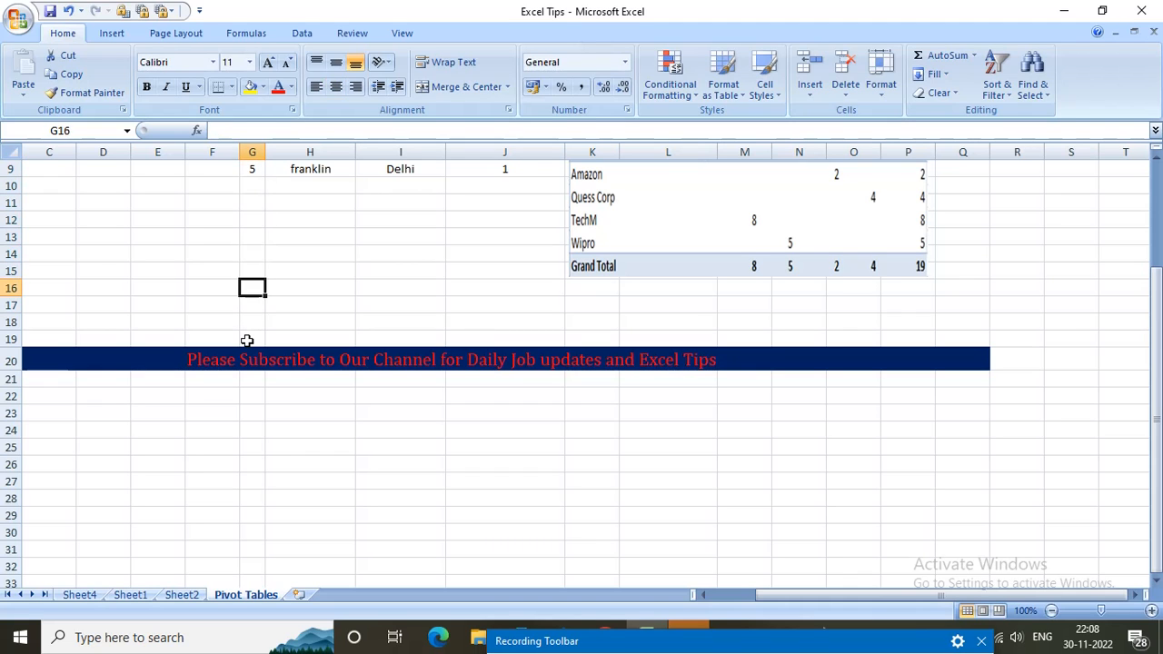
key(Down)
key(Down)
key(Down)
key(Down)
key(Down)
key(Down)
key(Down)
key(Down)
key(Down)
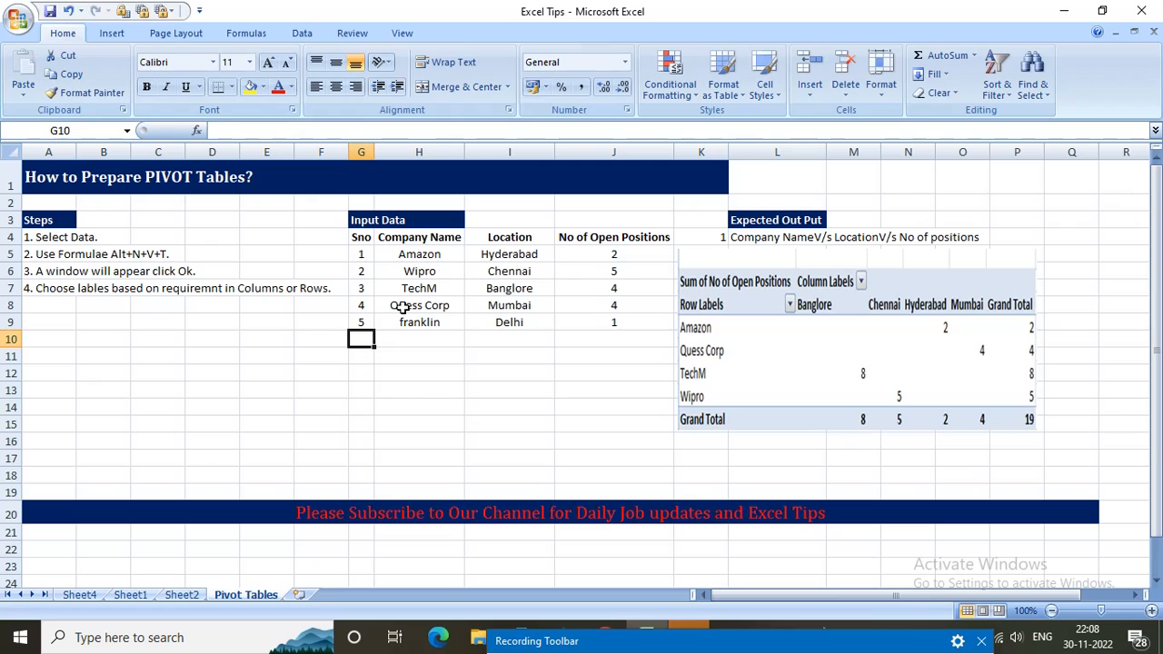
click(386, 306)
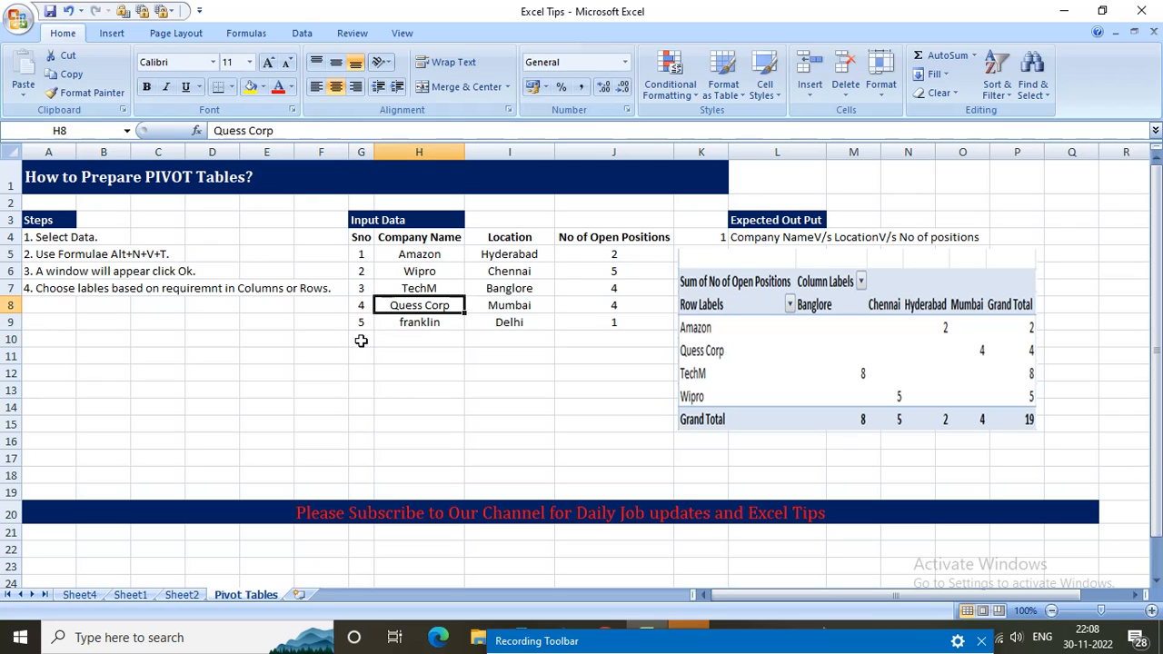
Step: Start row 10 of the input data with serial number 6 and company name Wipro
click(360, 340)
text(6)
key(Tab)
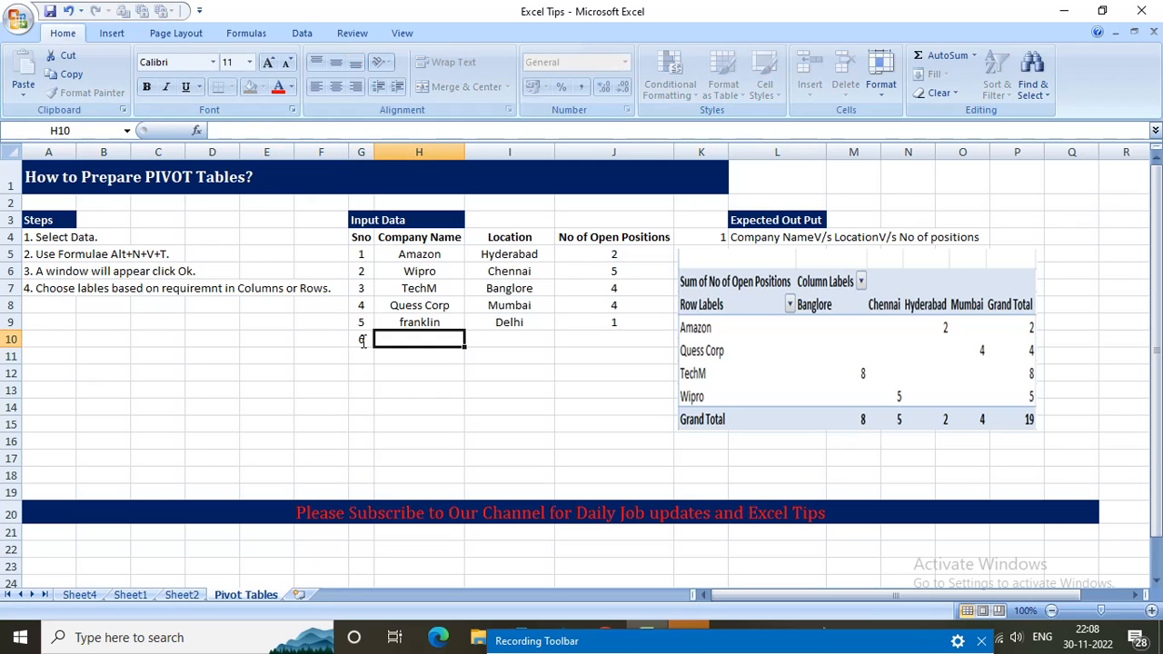
text(Wip)
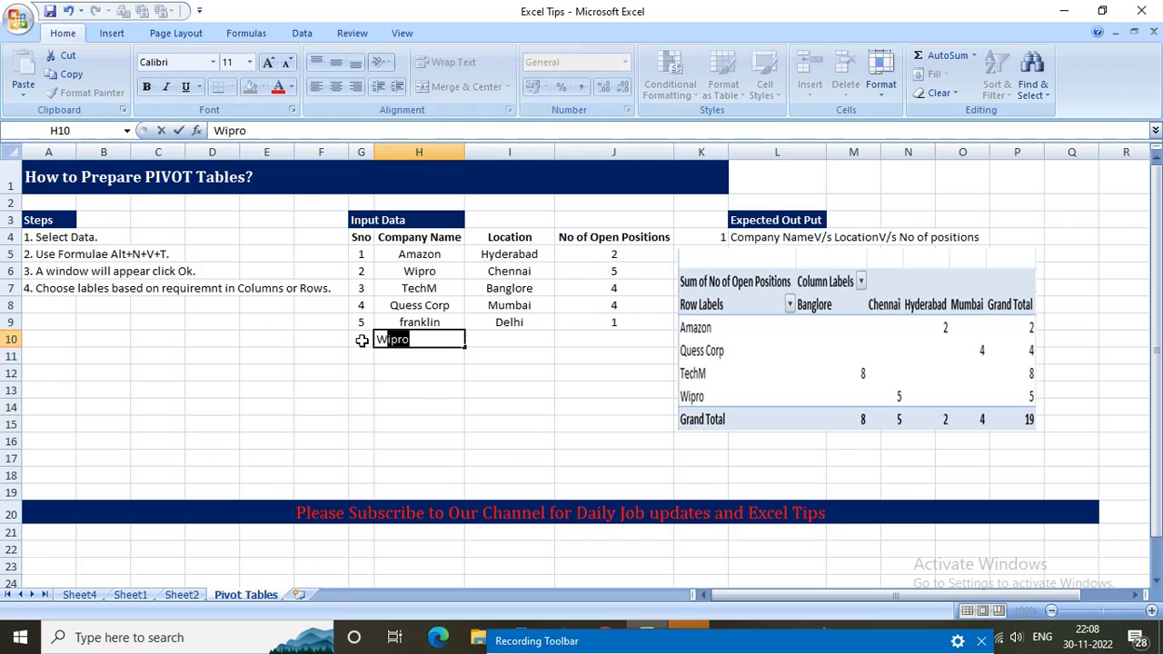
text(ro)
key(BackSpace)
key(BackSpace)
key(BackSpace)
text(i)
click(509, 335)
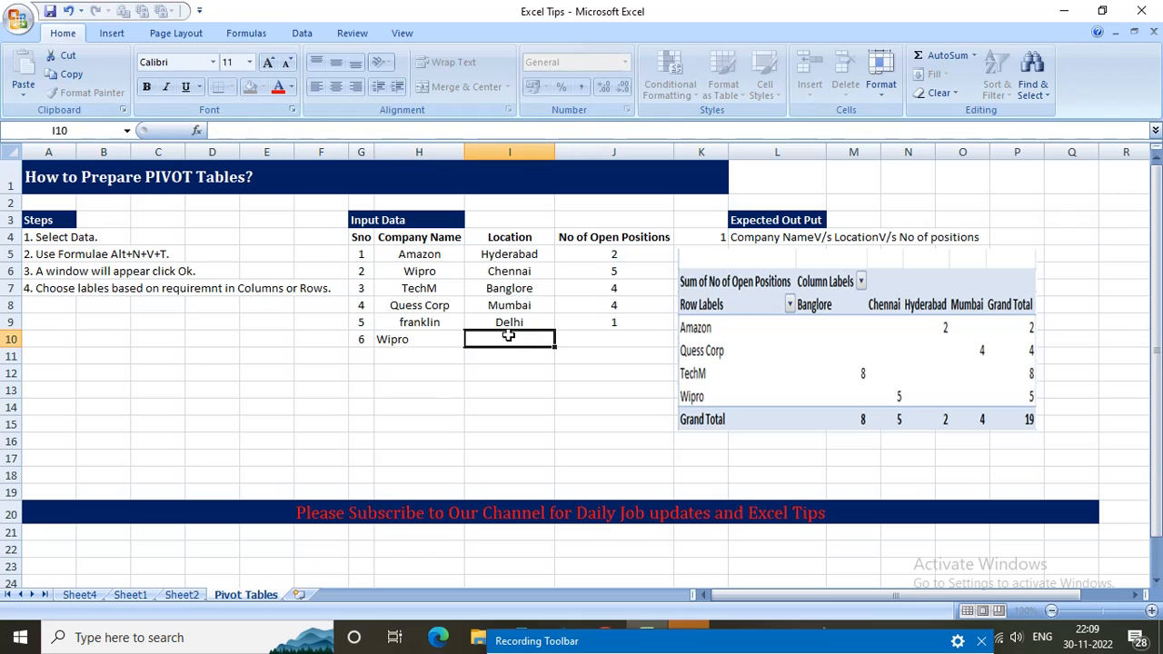
Step: Complete row 10 of the input data with location Hyderabad and 7 open positions
text(Hyf)
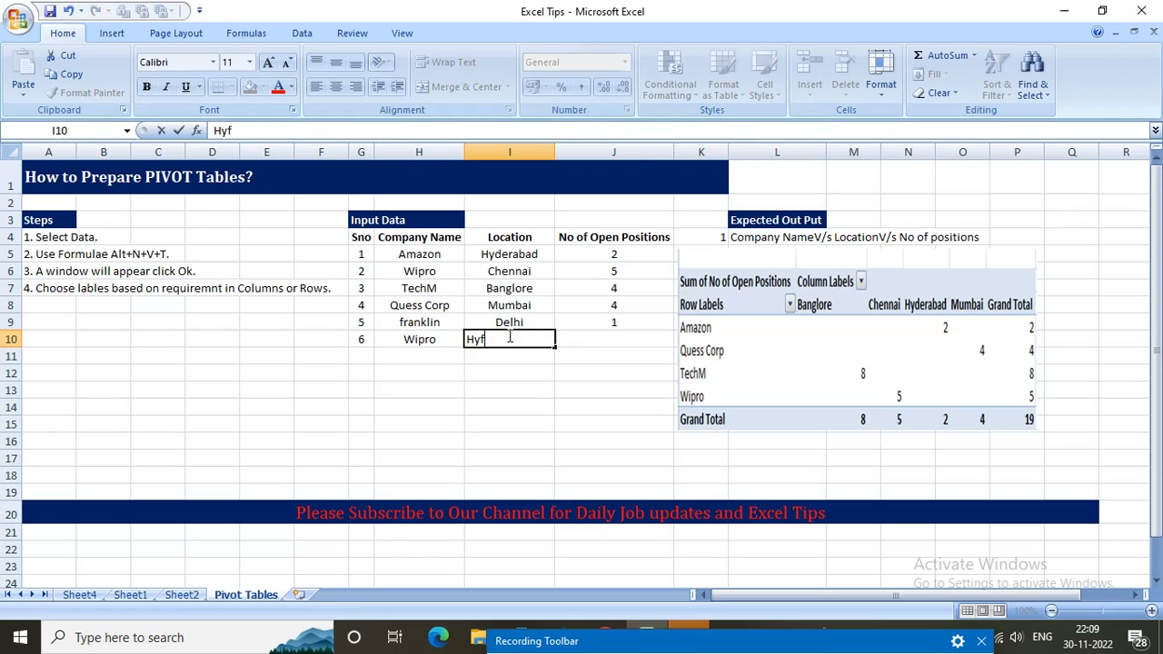
key(BackSpace)
text(derabad)
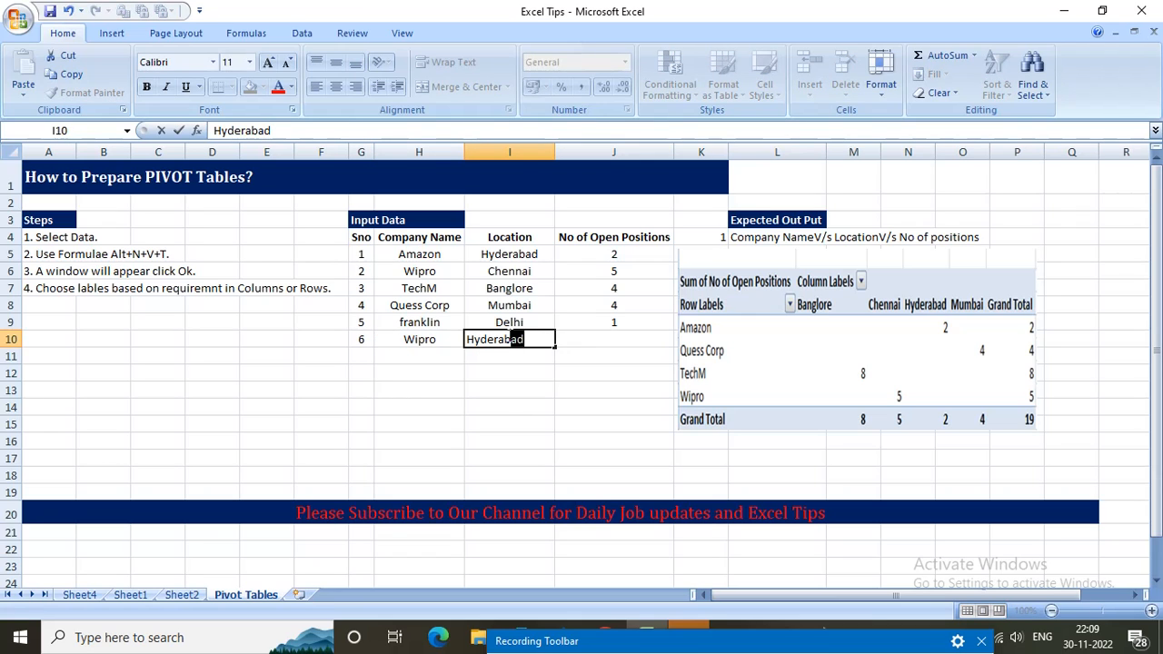
click(611, 344)
text(7)
key(Return)
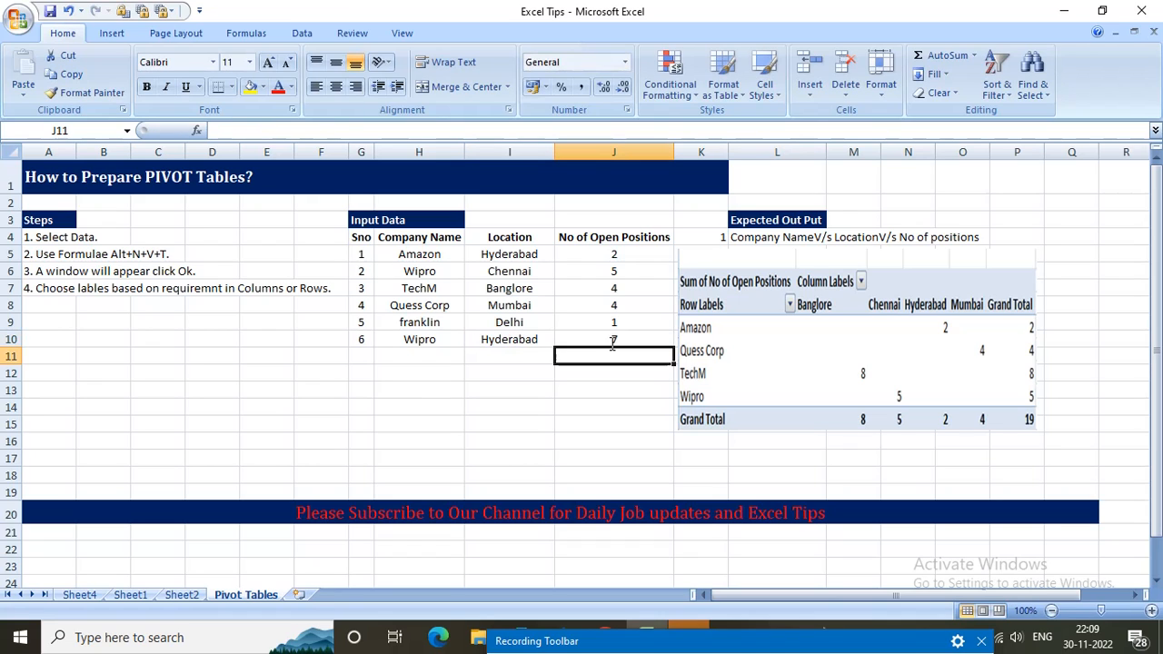
Step: Check the sum of the open positions in J5:J10 on the Pivot Tables sheet
click(622, 258)
key(shift+Down)
key(shift+Down)
key(shift+Down)
key(shift+Down)
key(shift+Down)
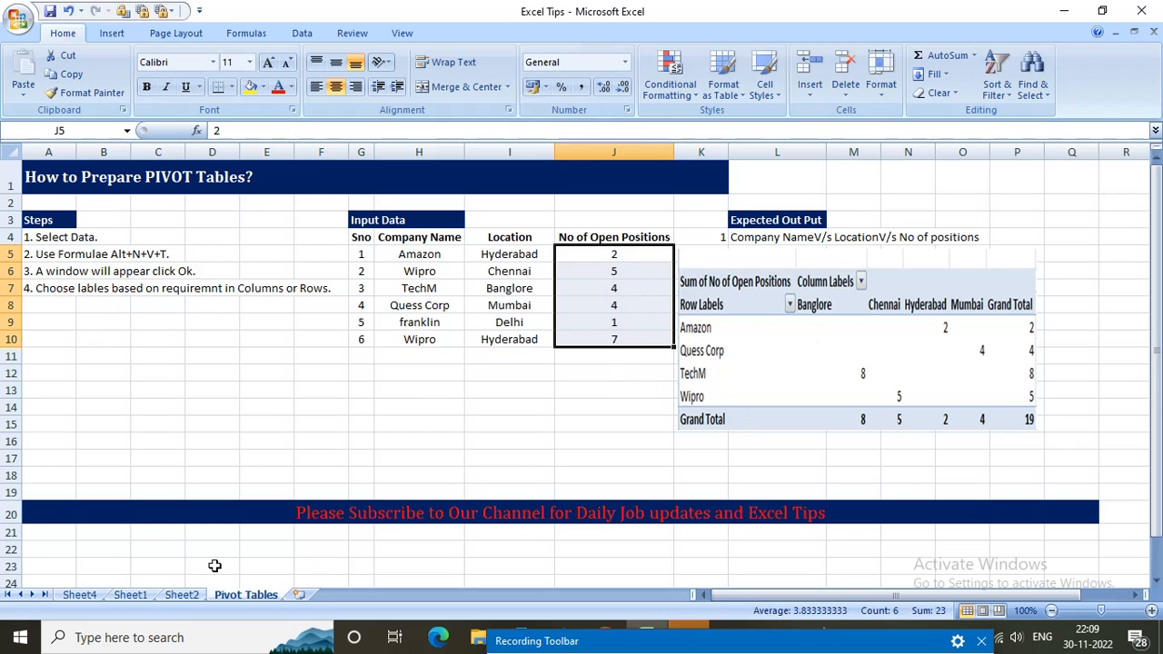
Step: Try to bring the new Wipro Hyderabad row into the pivot table on Sheet4 by refreshing it
click(79, 595)
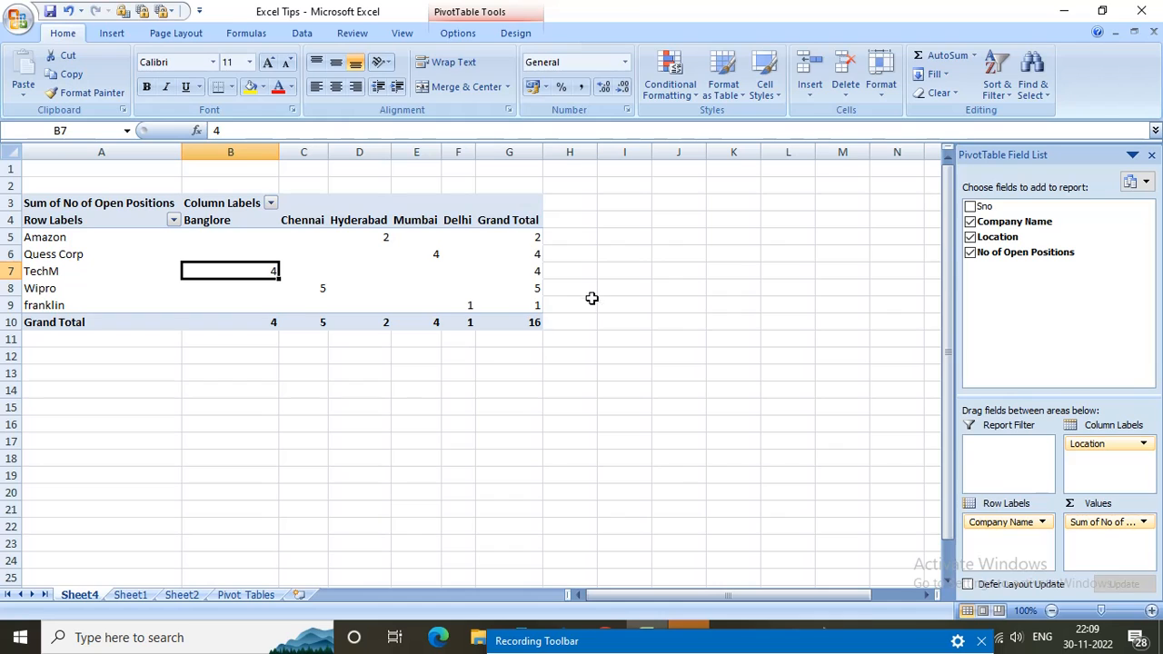
right_click(249, 270)
click(310, 341)
click(229, 594)
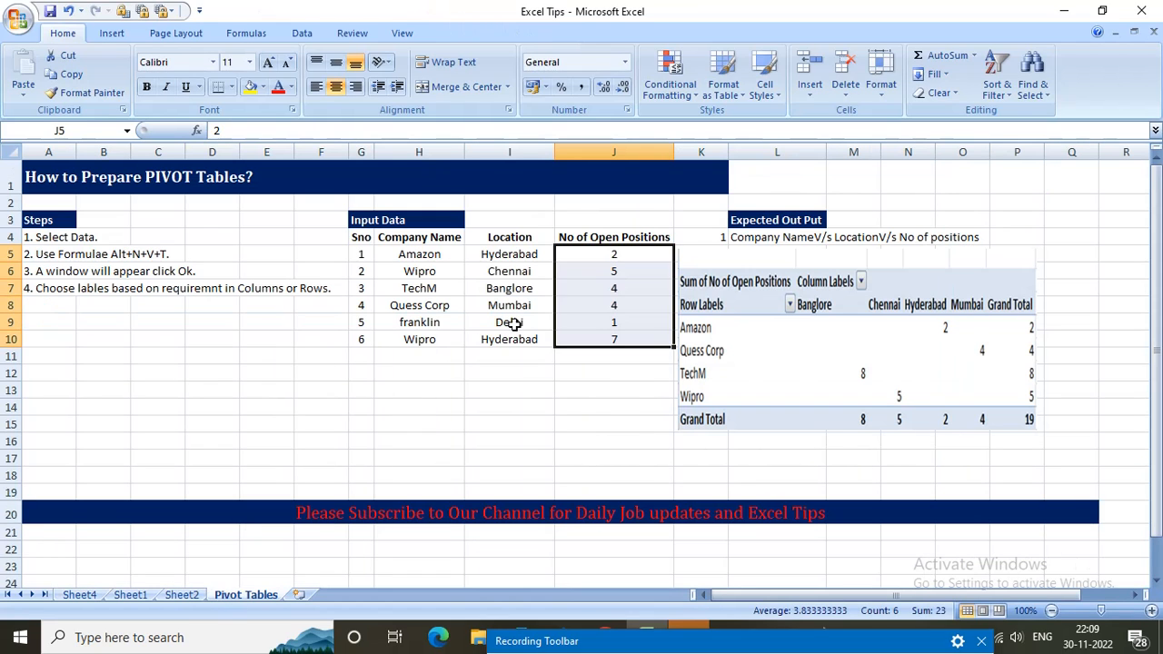
click(425, 367)
click(485, 285)
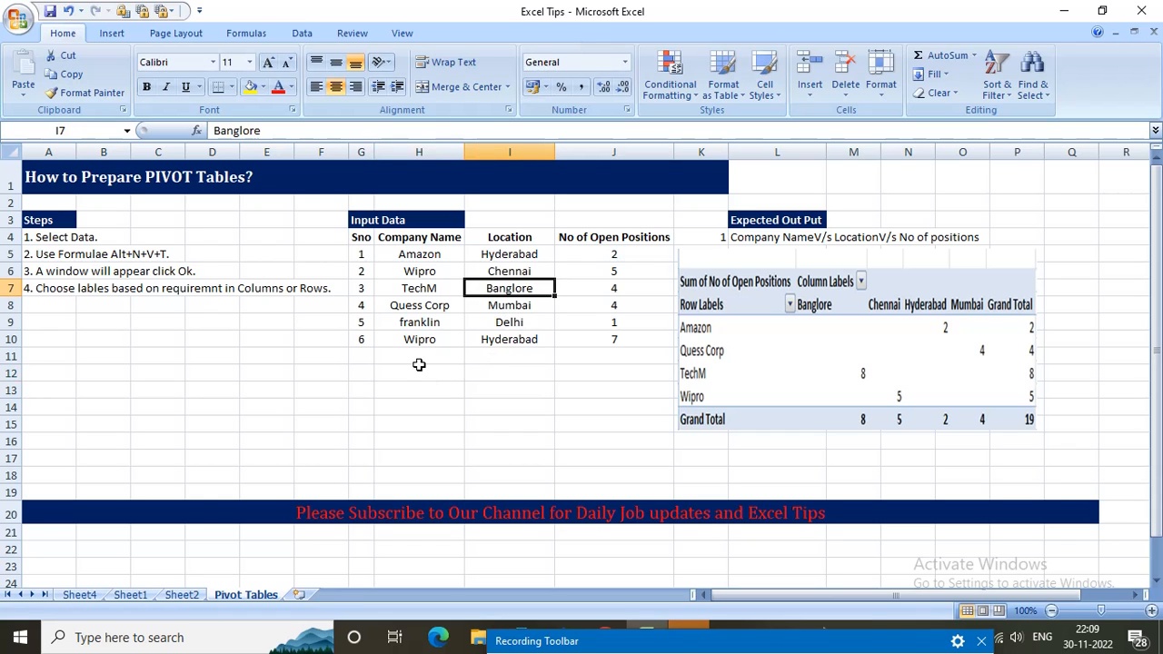
click(98, 595)
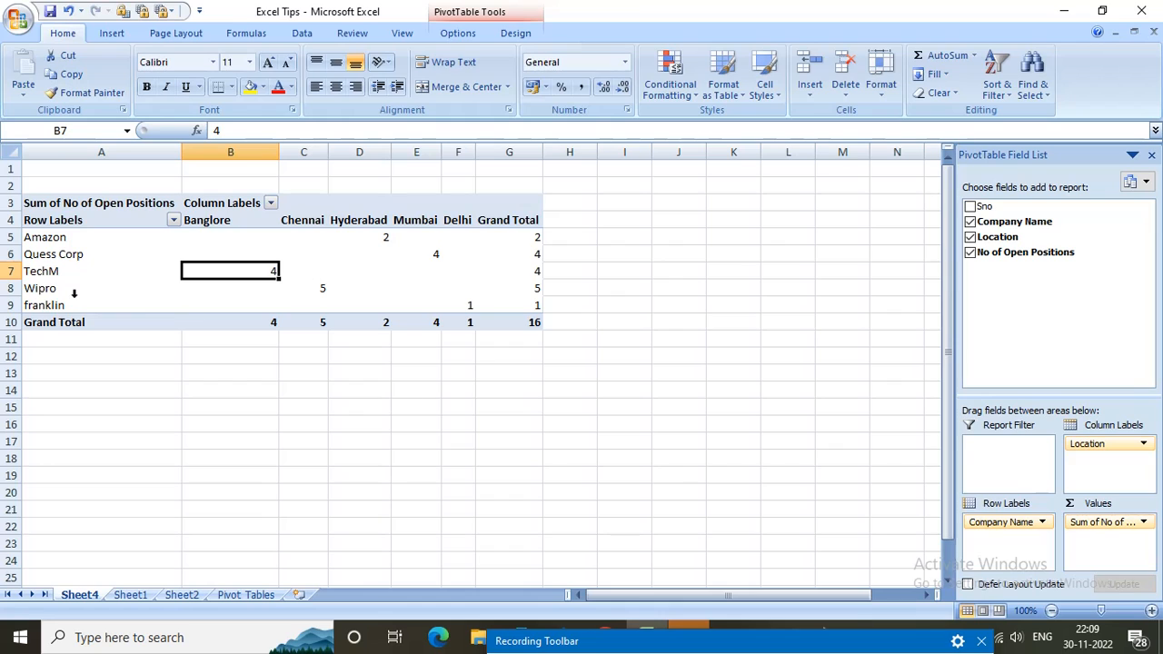
right_click(230, 270)
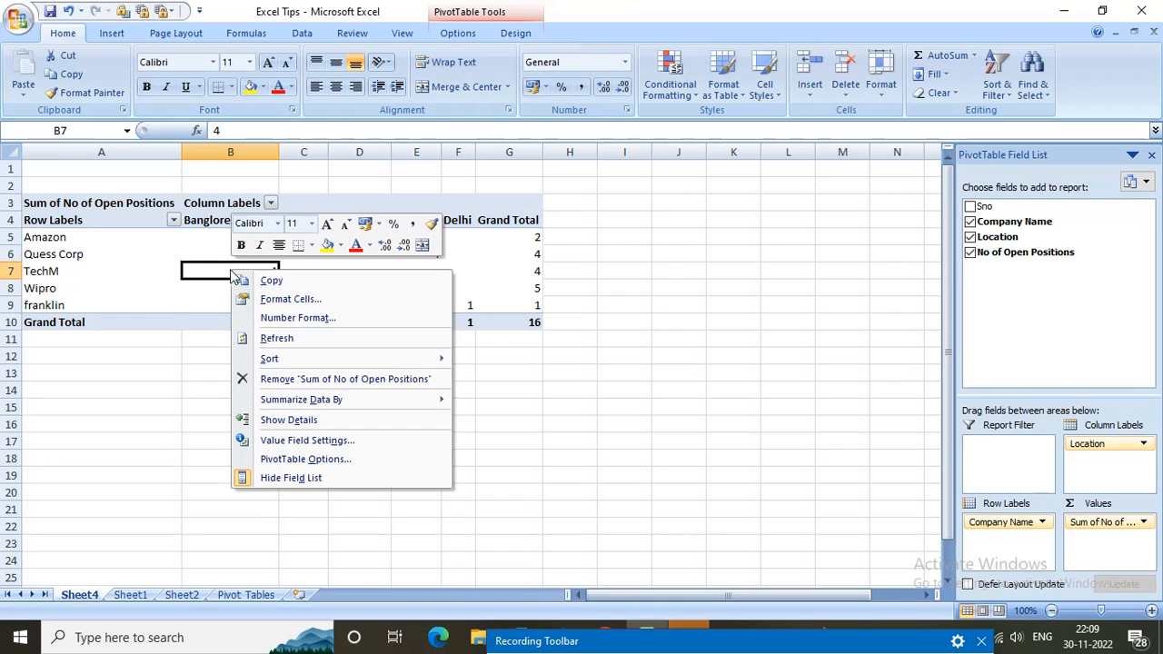
click(301, 340)
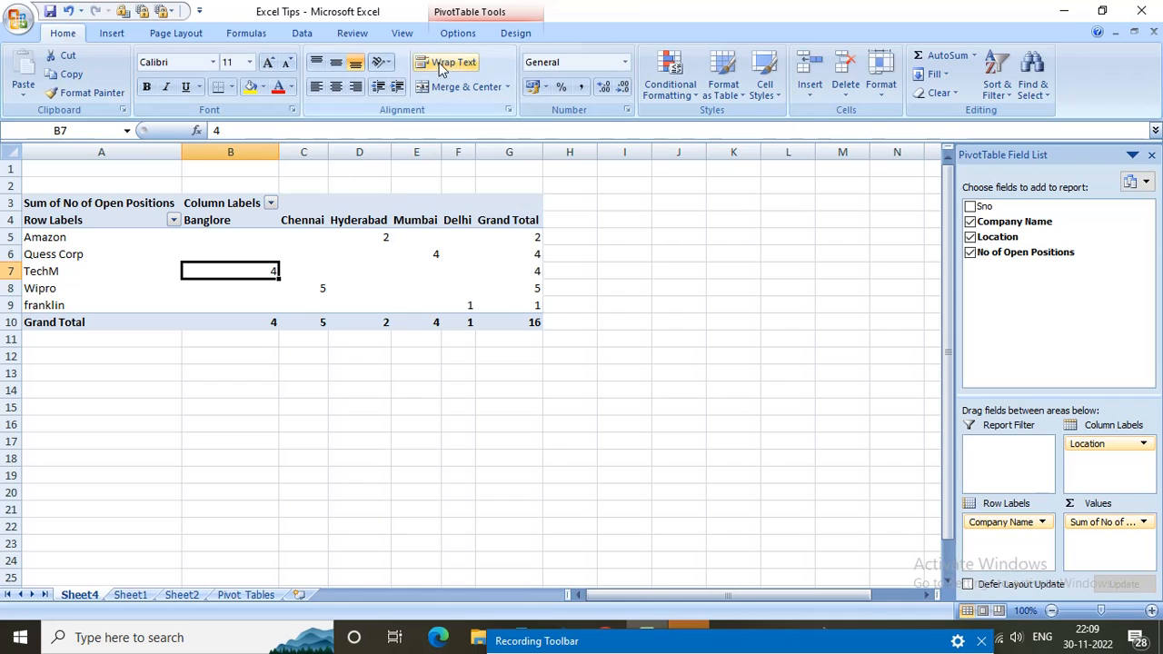
Step: Change the pivot table's data source to the range G4:J10 on the Pivot Tables sheet
click(457, 36)
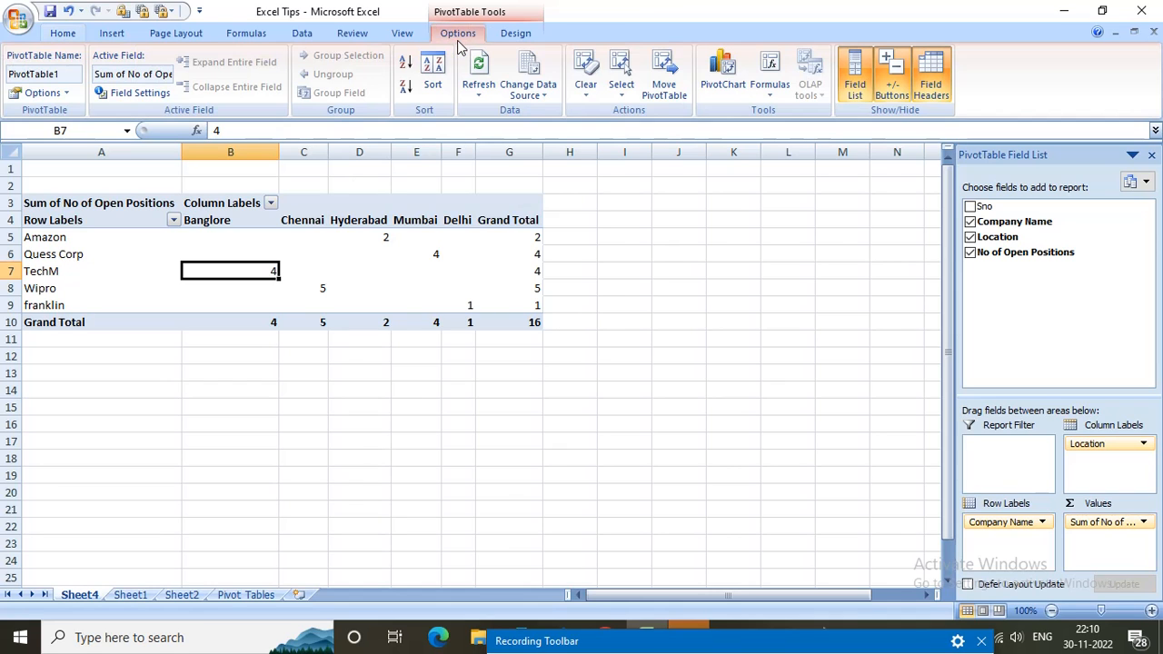
click(536, 95)
click(565, 115)
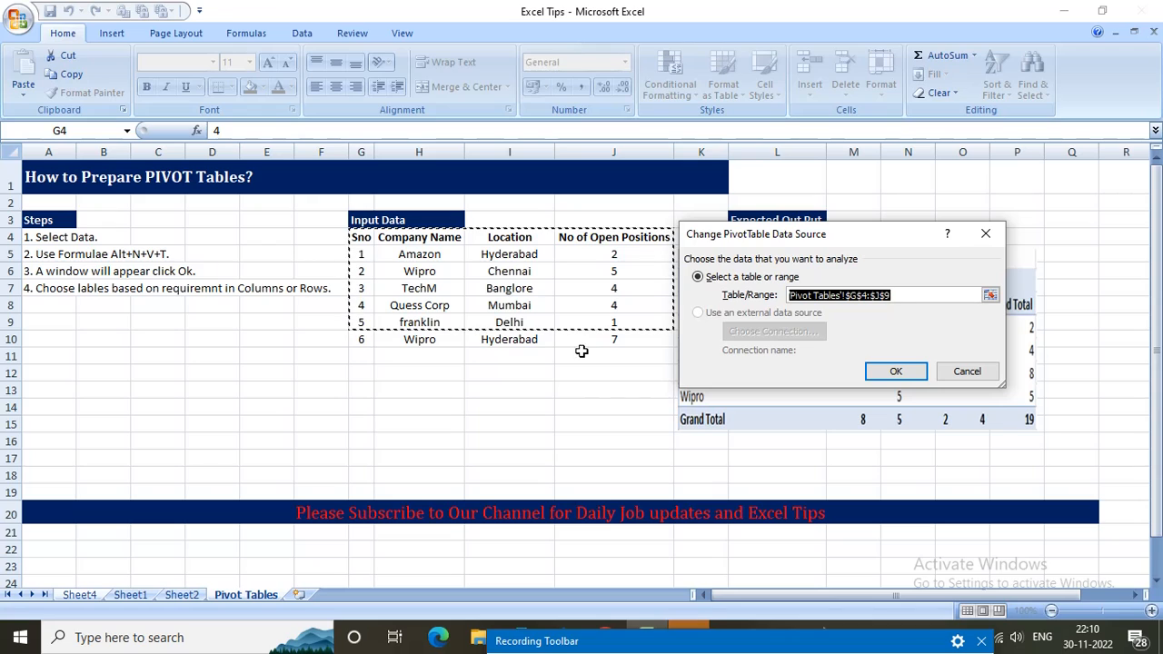
key(Delete)
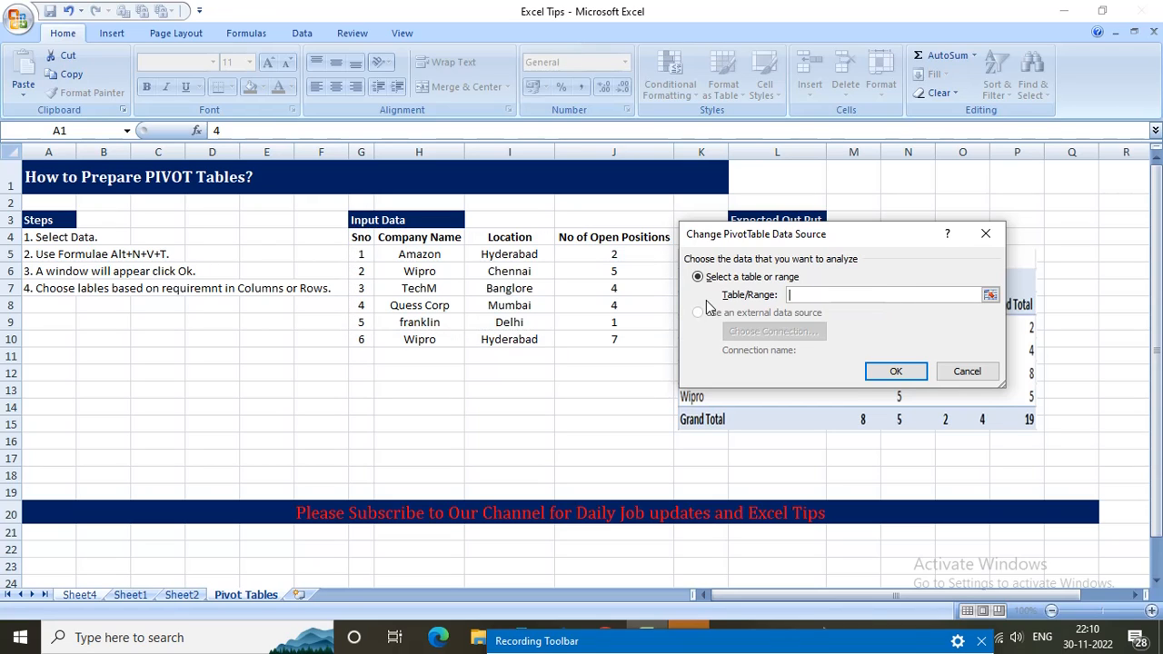
click(361, 236)
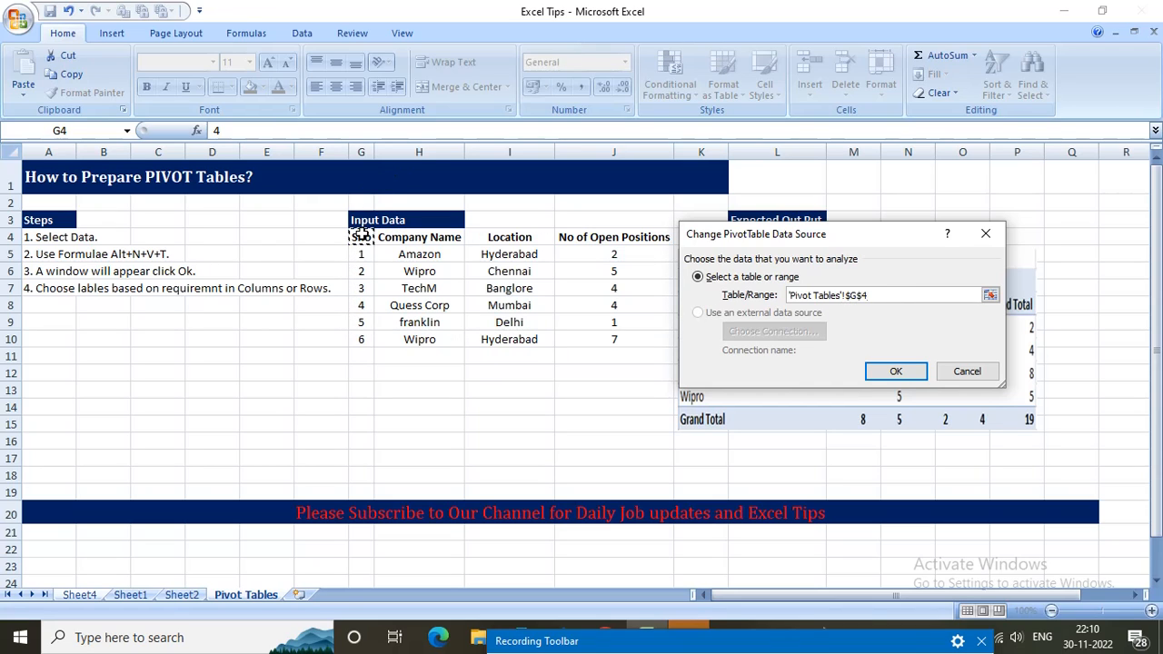
key(shift+Down)
key(shift+Down)
key(shift+Down)
key(shift+Down)
key(shift+Down)
key(shift+Down)
key(shift+Right)
key(shift+Right)
key(shift+Right)
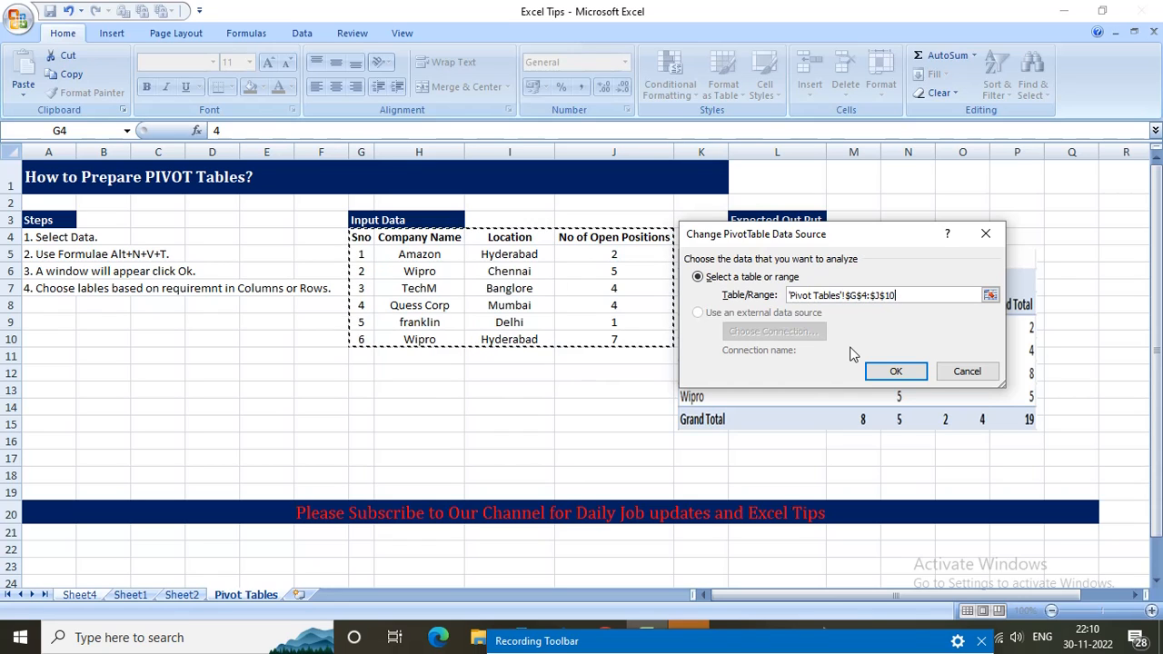
click(895, 371)
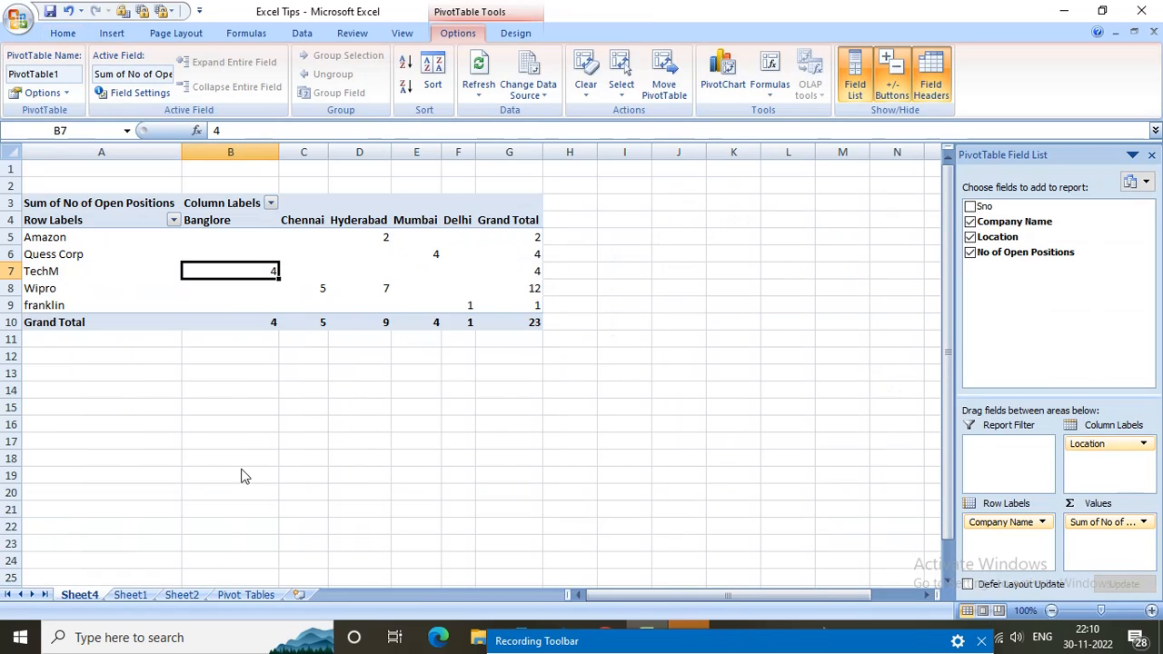
Step: Refresh the pivot table on Sheet4 and check its overall grand total in G10
right_click(239, 273)
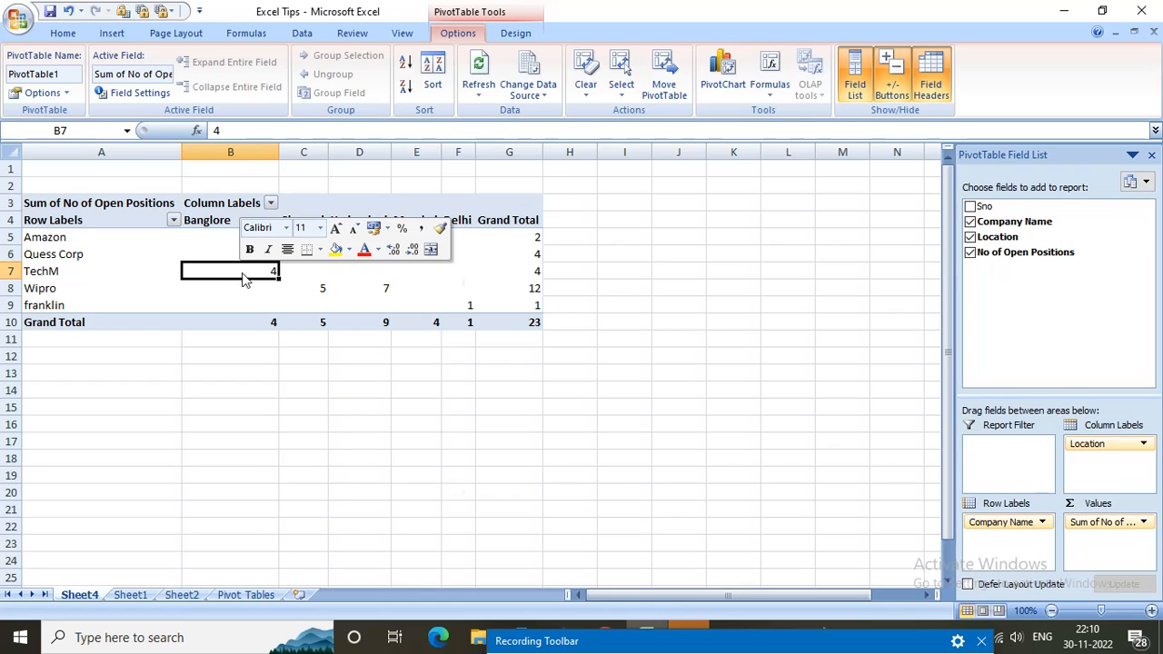
click(288, 341)
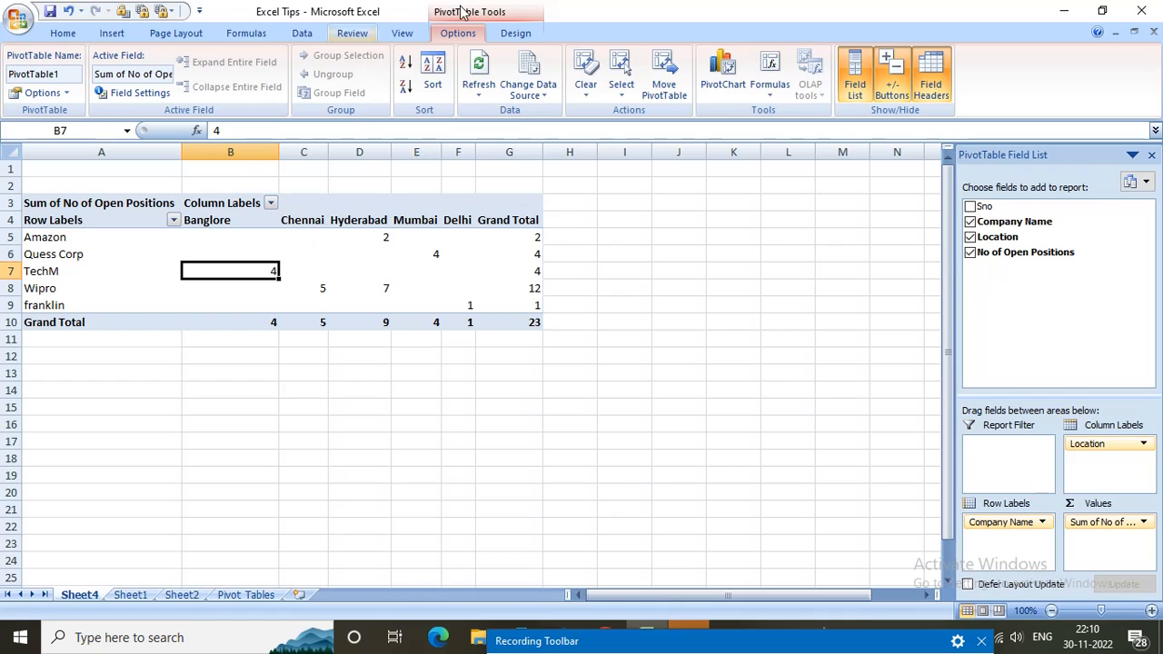
click(517, 324)
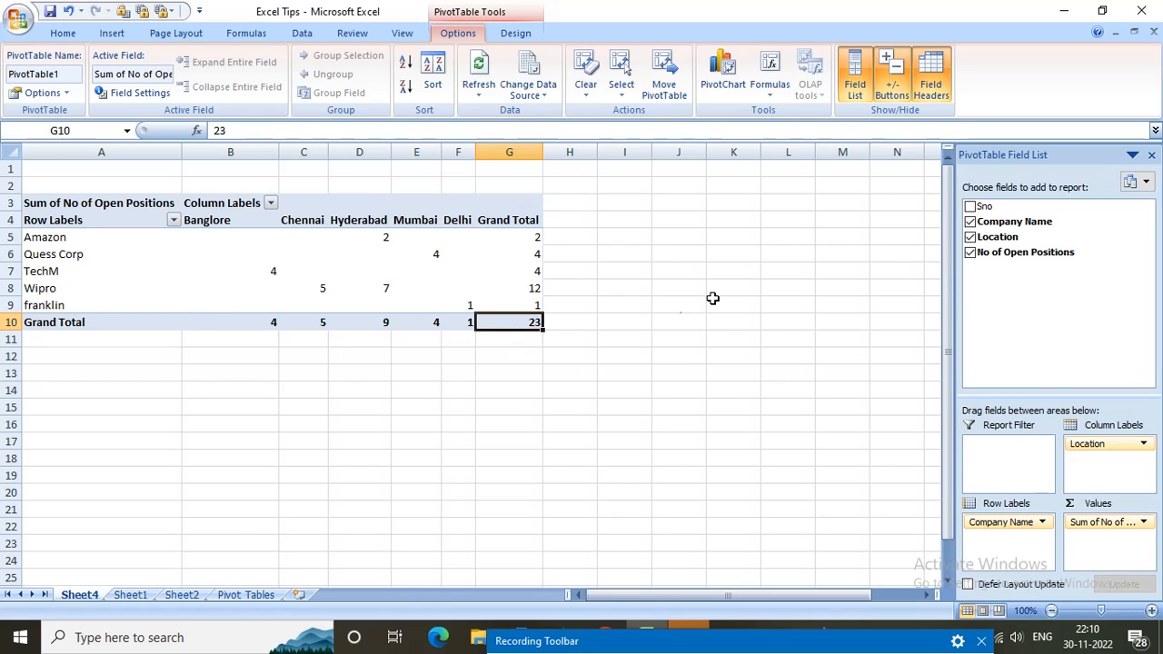
click(240, 599)
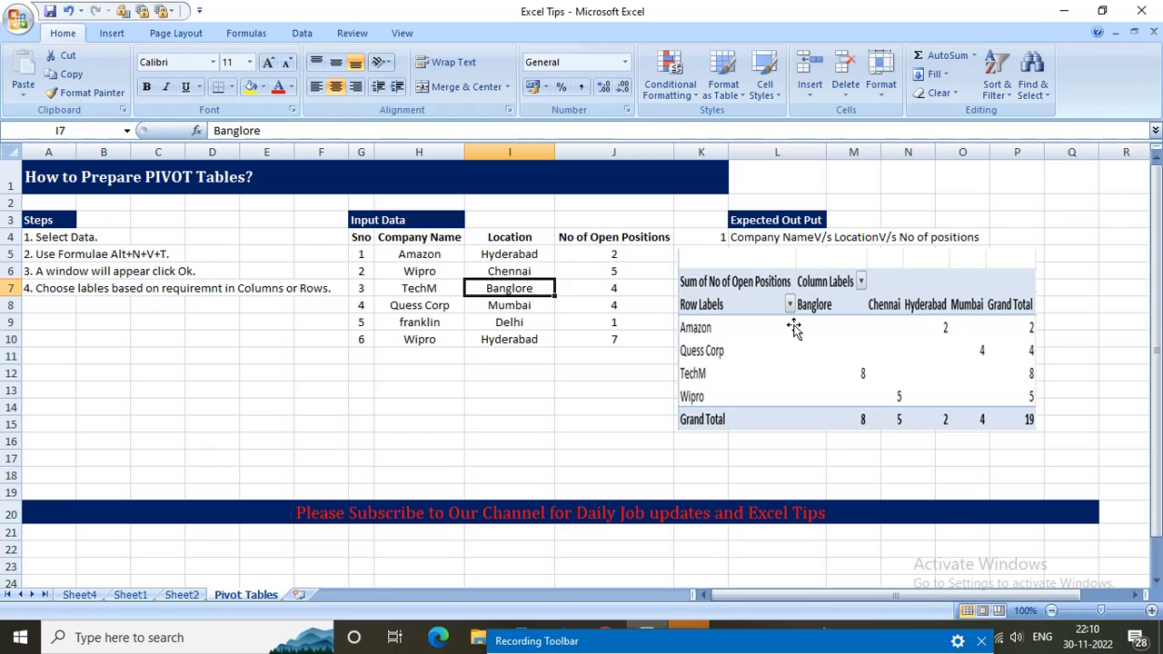
click(457, 373)
click(522, 319)
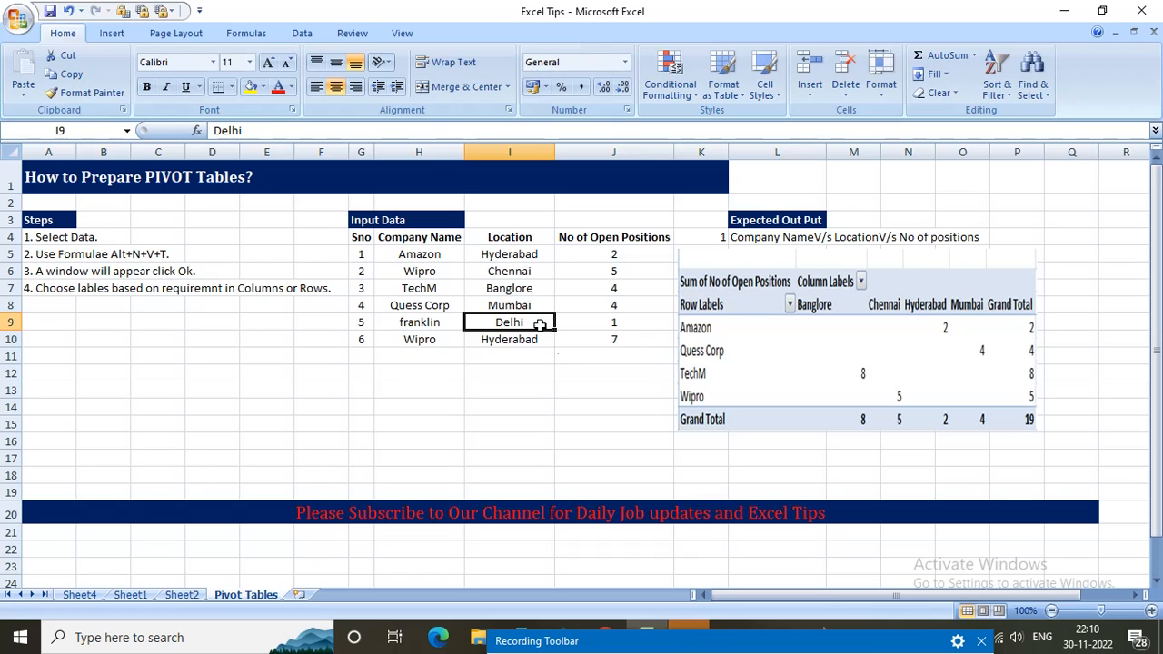
click(717, 637)
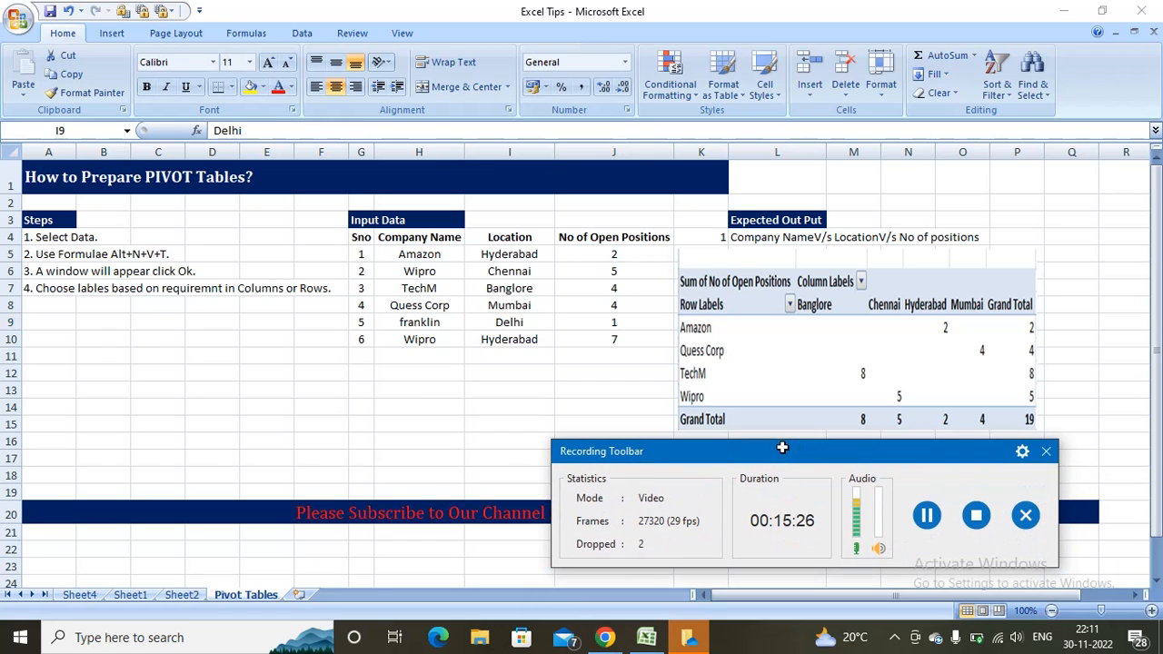